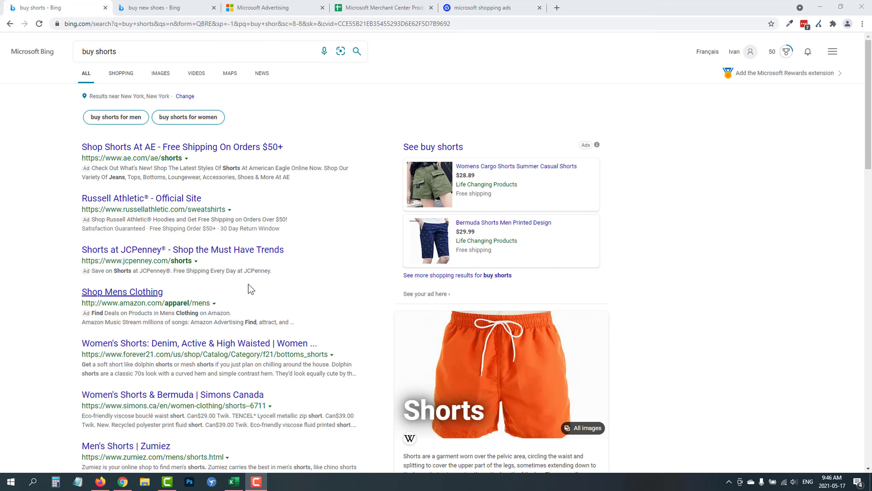
# Step: Examine the shopping ads shown in the Bing results for "buy shorts" and for "buy new shoes"
pyautogui.scroll(-2, 236, 302)
pyautogui.scroll(2, 236, 302)
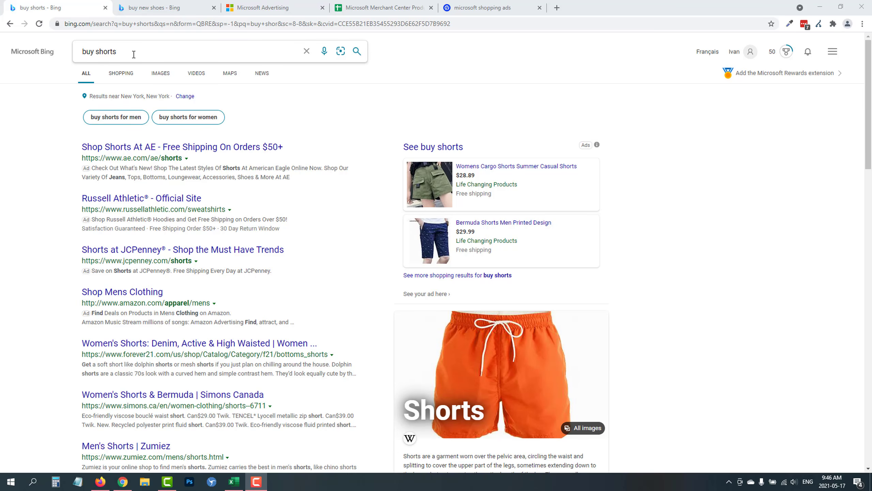
pyautogui.moveTo(132, 53); pyautogui.dragTo(83, 48)
pyautogui.click(20, 202)
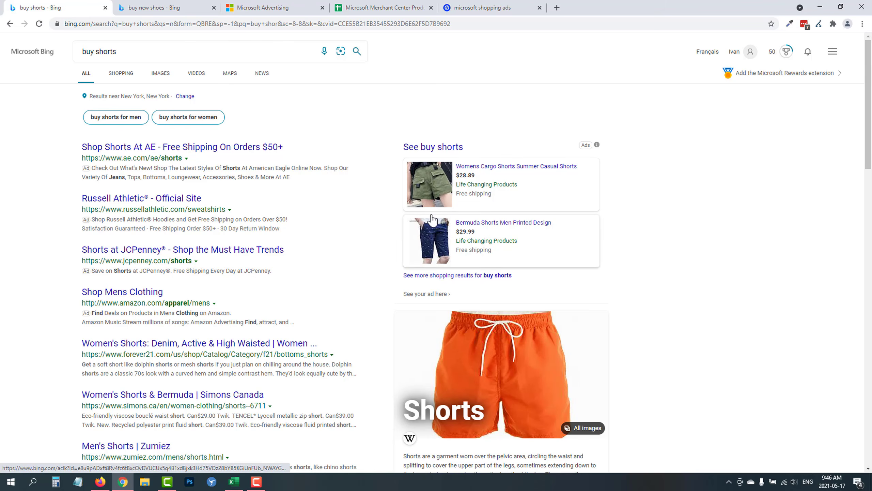
pyautogui.click(151, 8)
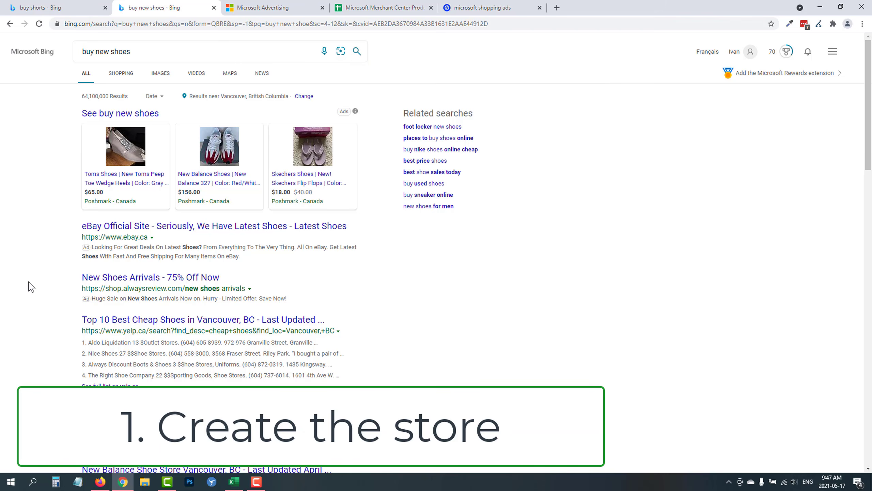
# Step: Switch to Microsoft Advertising and start creating a new store in Merchant Center
pyautogui.click(248, 8)
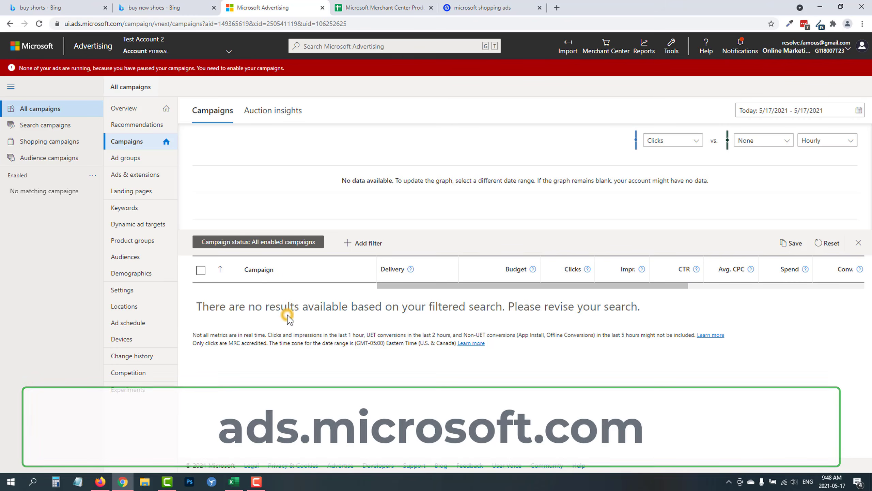
pyautogui.click(606, 51)
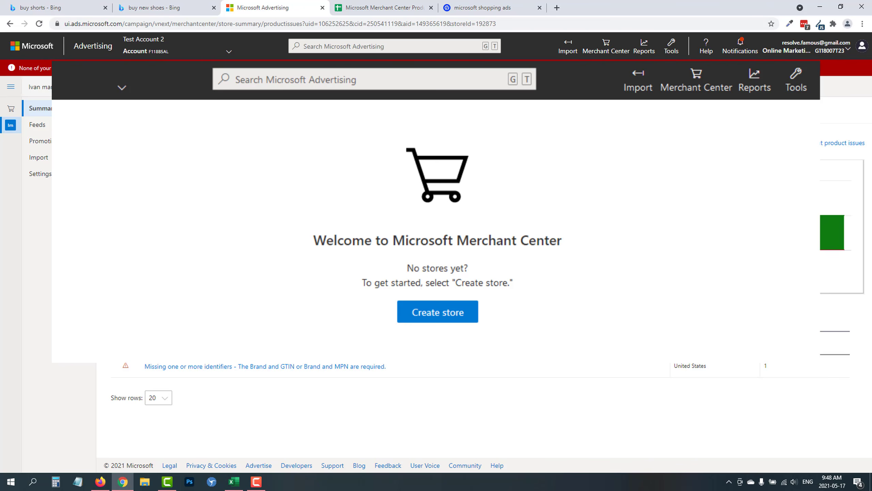
pyautogui.click(11, 109)
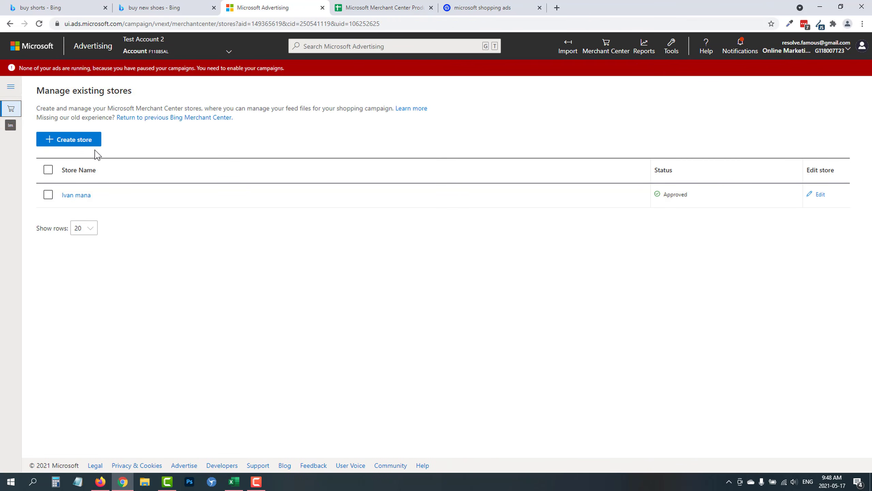
pyautogui.click(74, 139)
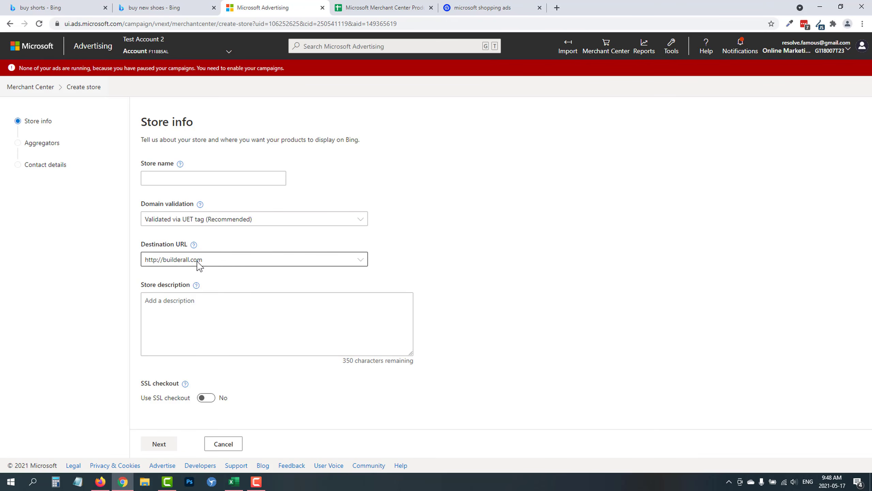
pyautogui.click(173, 177)
# Step: Switch to Unbounce, open the published microsoft-shopping-ads page in a new tab beside Microsoft Advertising, and look it over
pyautogui.click(472, 5)
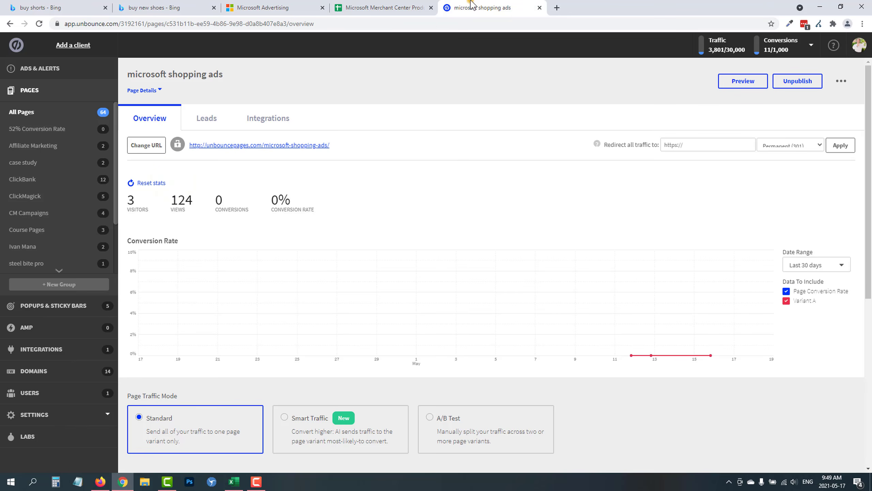
pyautogui.rightClick(287, 145)
pyautogui.click(296, 152)
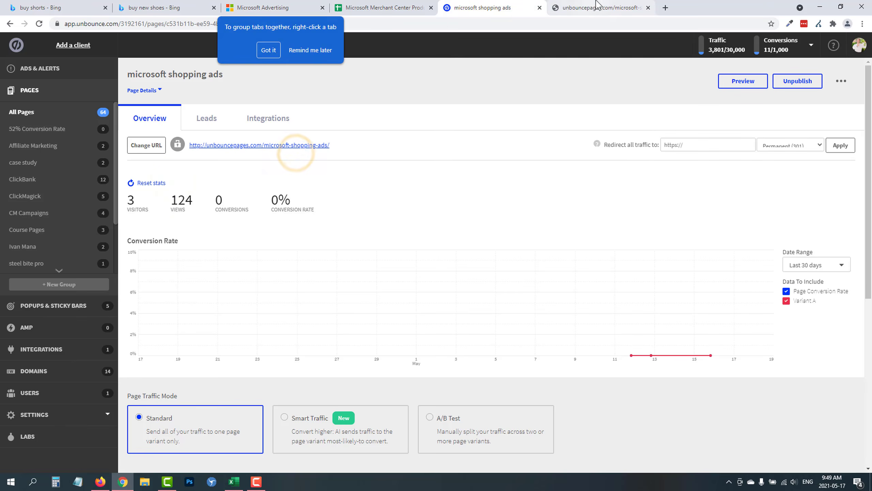
pyautogui.moveTo(597, 4); pyautogui.dragTo(384, 7)
pyautogui.click(319, 52)
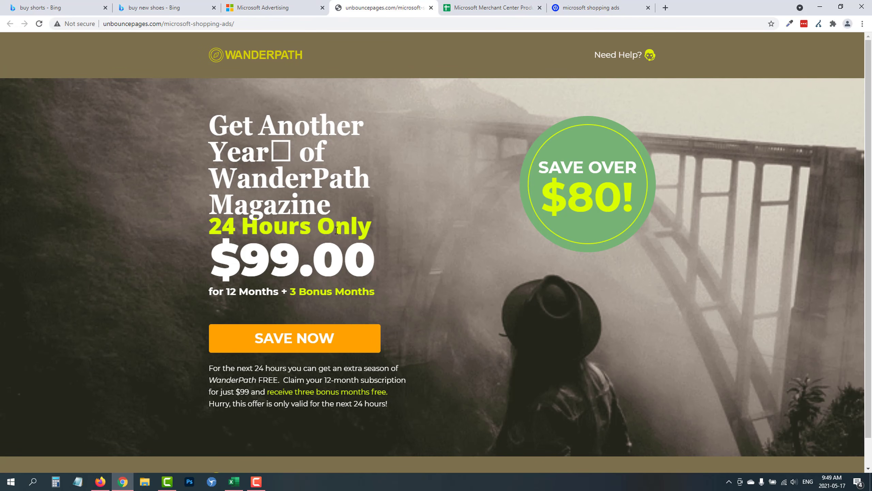
pyautogui.scroll(-1, 259, 193)
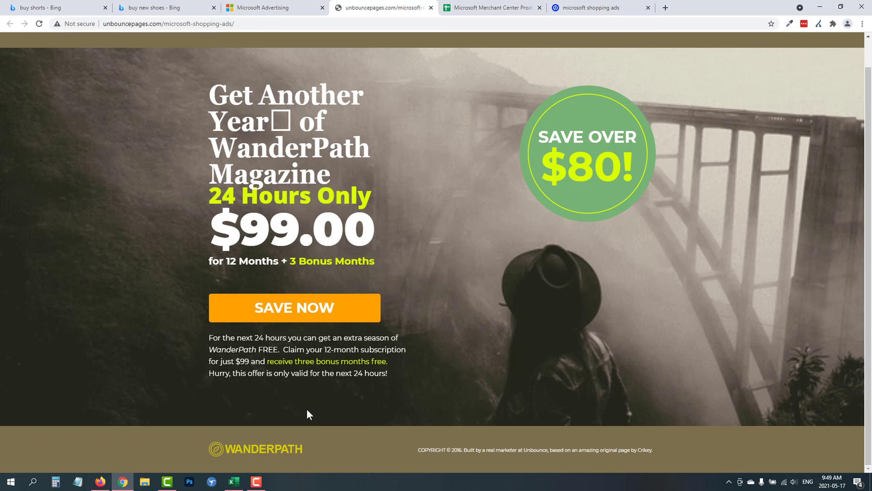
pyautogui.scroll(1, 306, 405)
pyautogui.scroll(-1, 458, 219)
# Step: In the new store's info, set the name to "WanderPath Magazine" and choose domain validation via UET tag (Recommended)
pyautogui.click(298, 6)
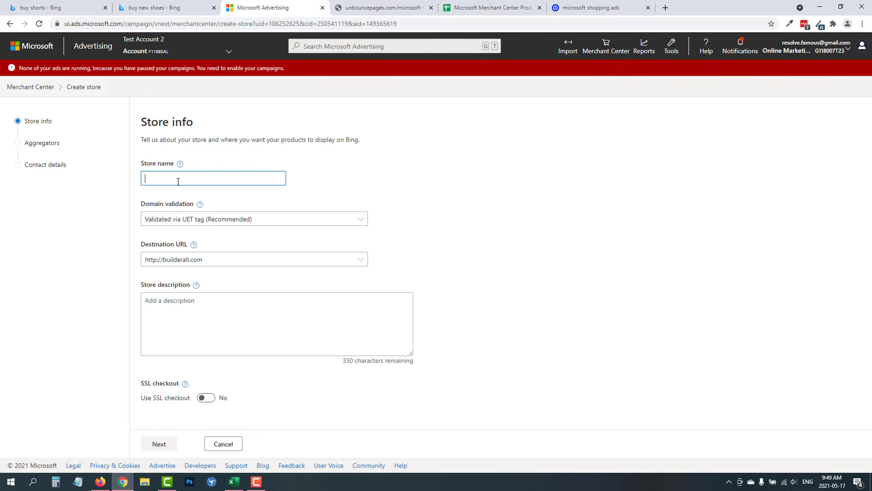
pyautogui.click(384, 8)
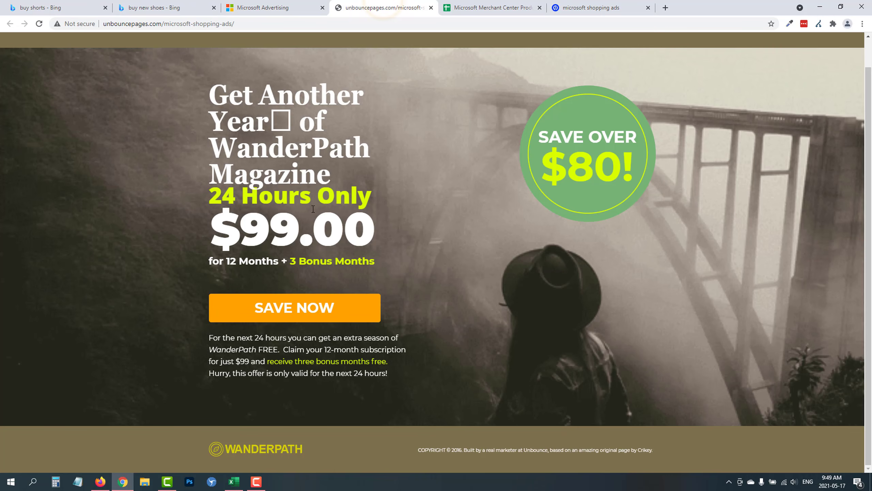
pyautogui.click(289, 7)
pyautogui.click(395, 7)
pyautogui.moveTo(263, 154); pyautogui.dragTo(282, 167)
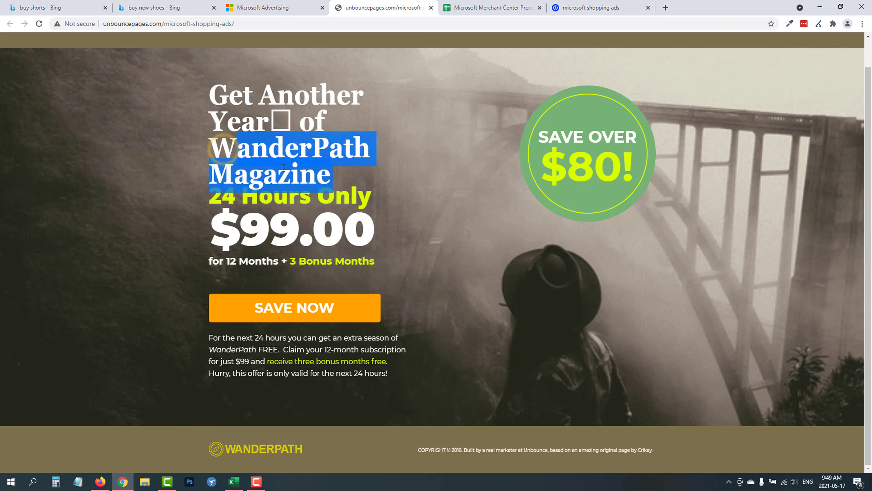
pyautogui.click(281, 167)
pyautogui.click(275, 7)
pyautogui.write('WanderPath Magazine')
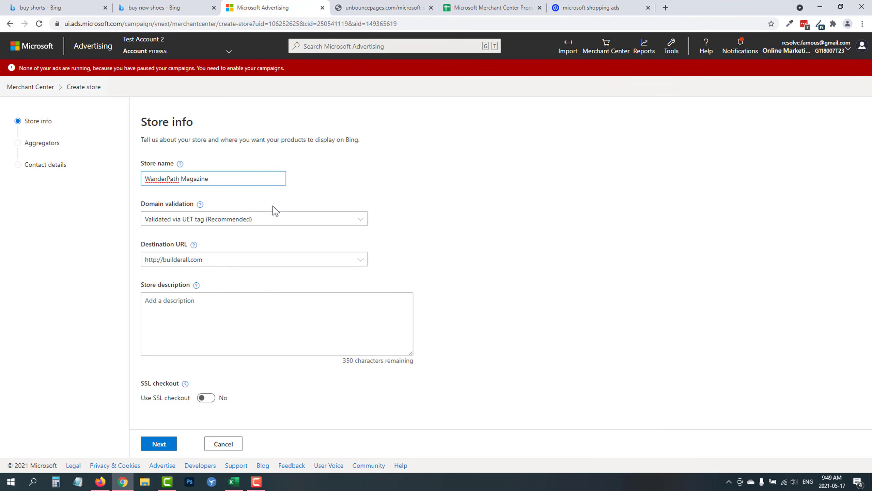
pyautogui.click(223, 220)
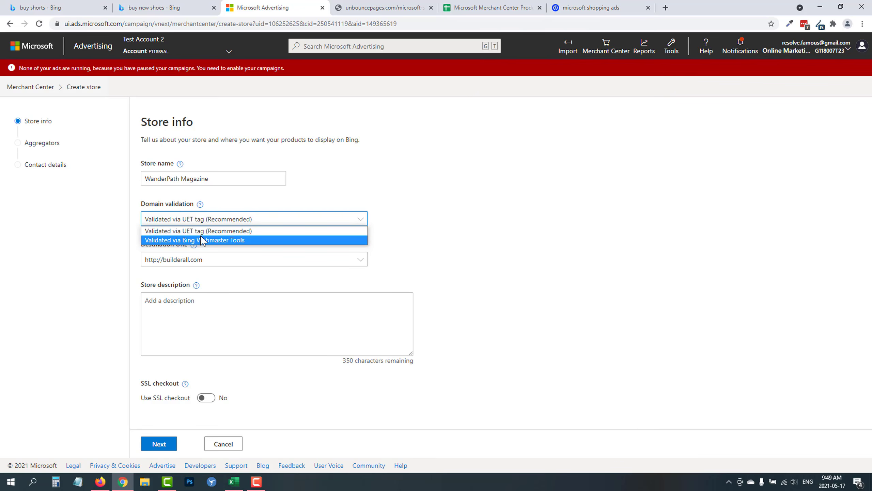
pyautogui.click(232, 234)
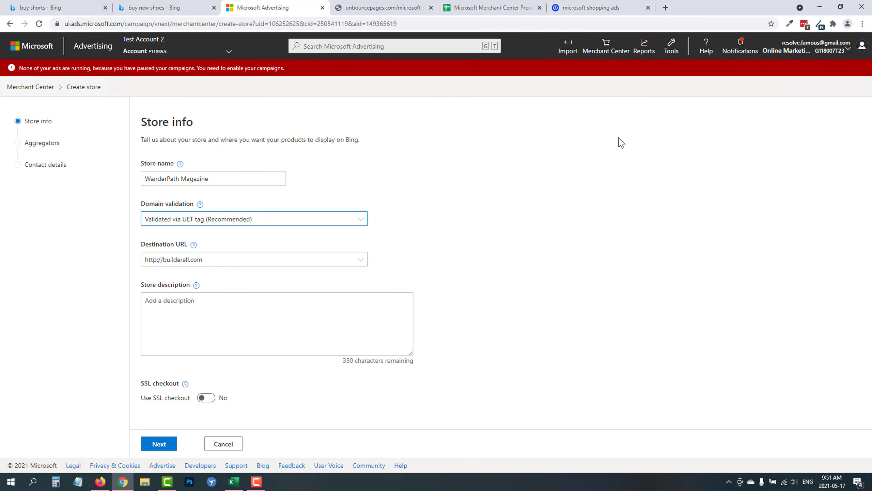
# Step: Open the UET tag page in a separate browser tab, keeping the store form open
pyautogui.click(669, 48)
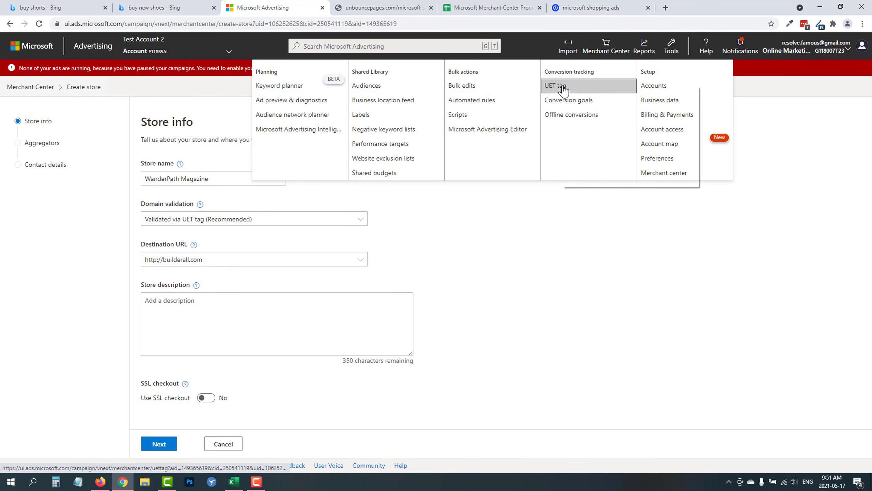
pyautogui.rightClick(578, 86)
pyautogui.click(580, 92)
pyautogui.click(511, 219)
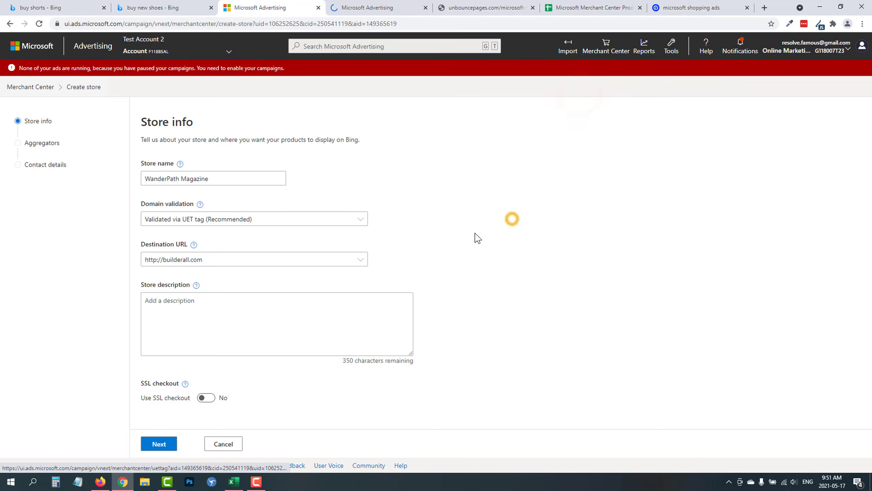
pyautogui.click(366, 7)
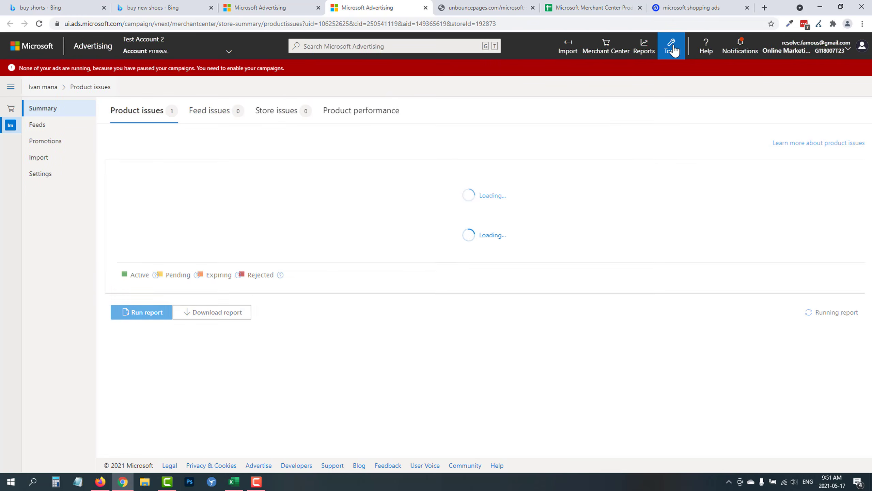
pyautogui.click(673, 50)
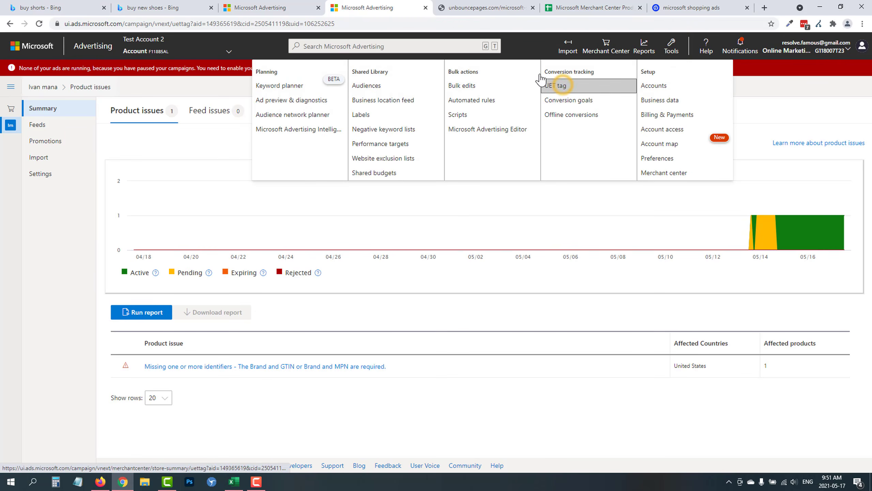
pyautogui.click(563, 86)
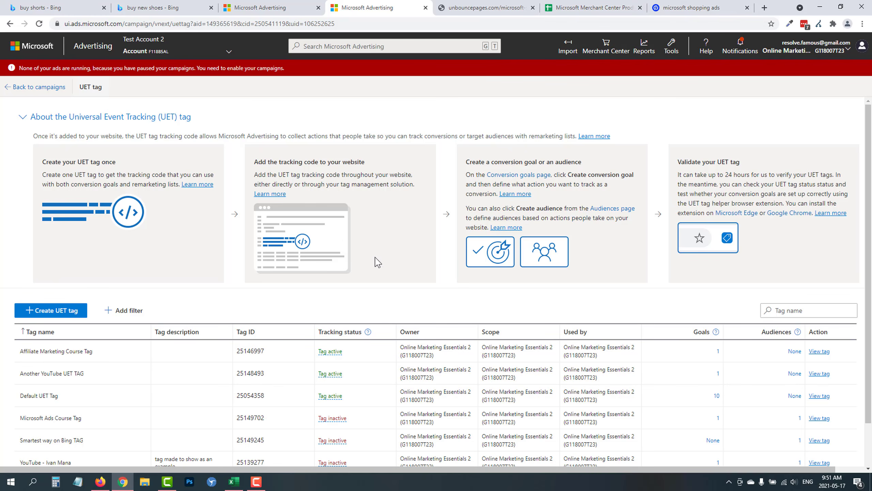
# Step: Open the form for creating an additional UET tag and view the Affiliate Marketing Course Tag's tracking code
pyautogui.scroll(-1, 376, 259)
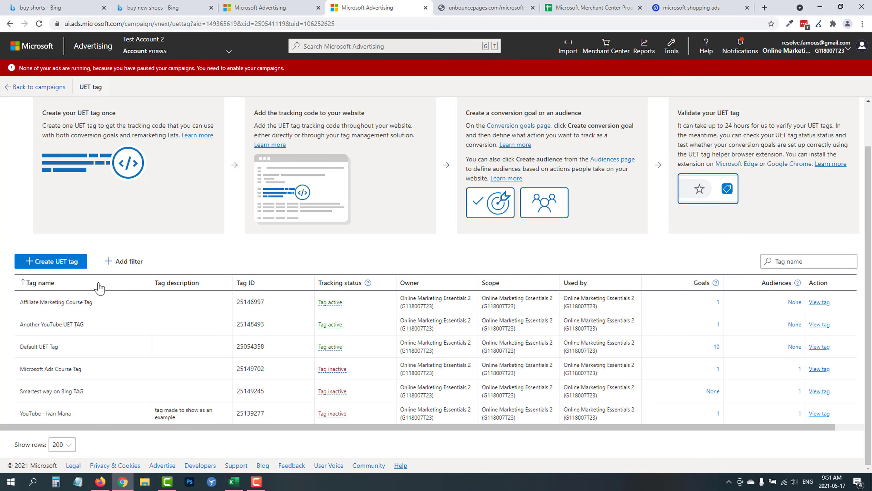
pyautogui.click(48, 264)
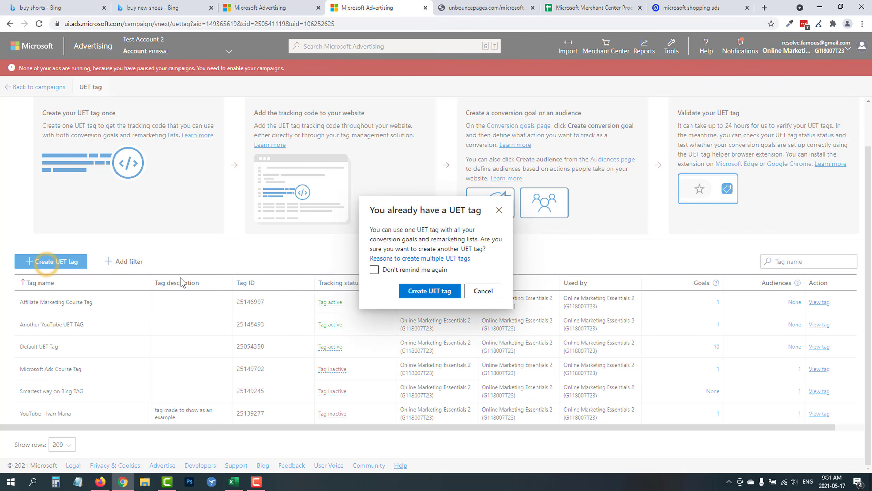
pyautogui.click(417, 292)
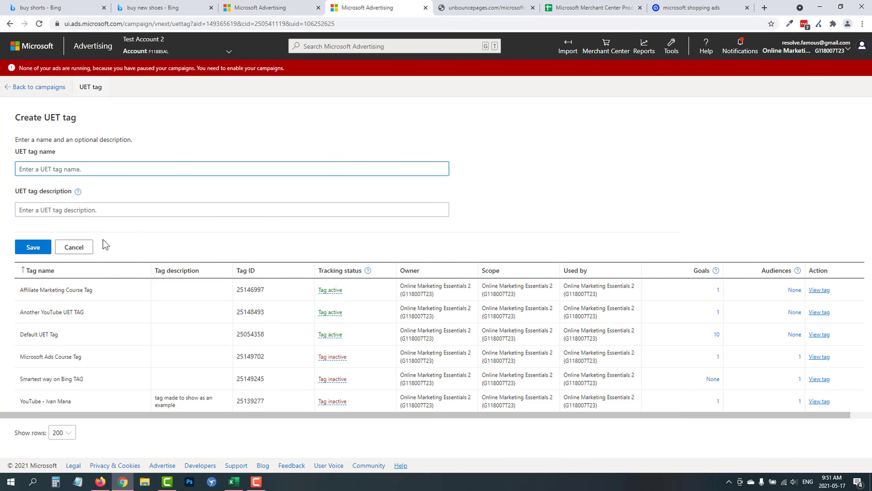
pyautogui.click(820, 289)
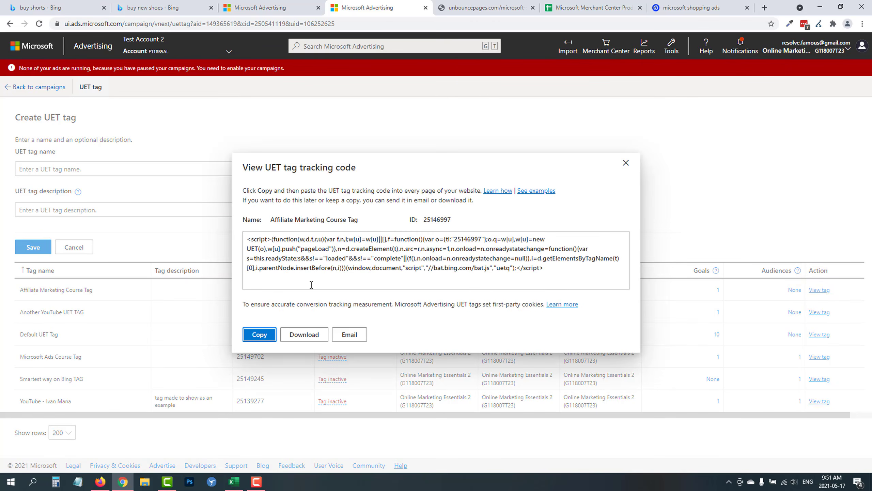
pyautogui.click(626, 163)
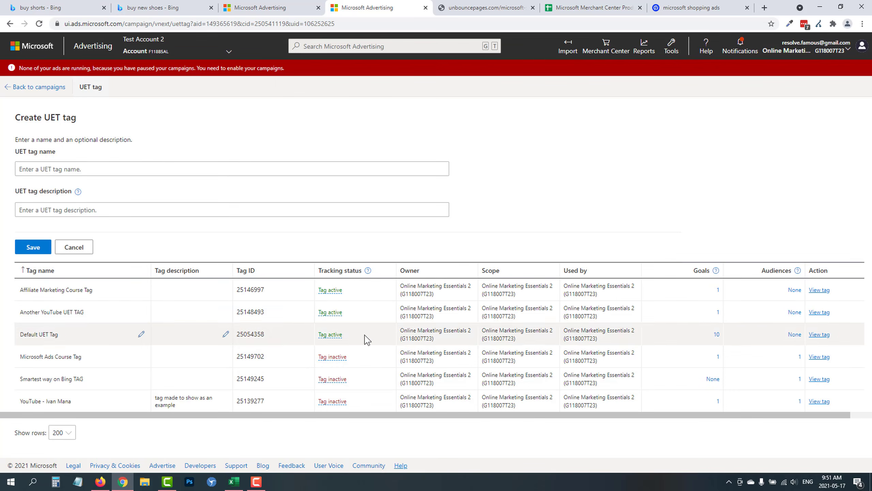
# Step: Open the Default UET Tag's tracking code and copy it to the clipboard
pyautogui.click(821, 335)
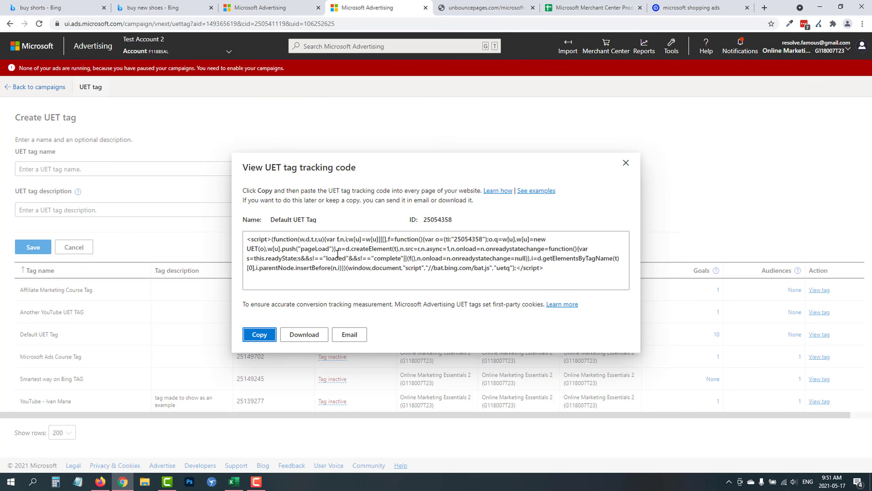
pyautogui.click(259, 334)
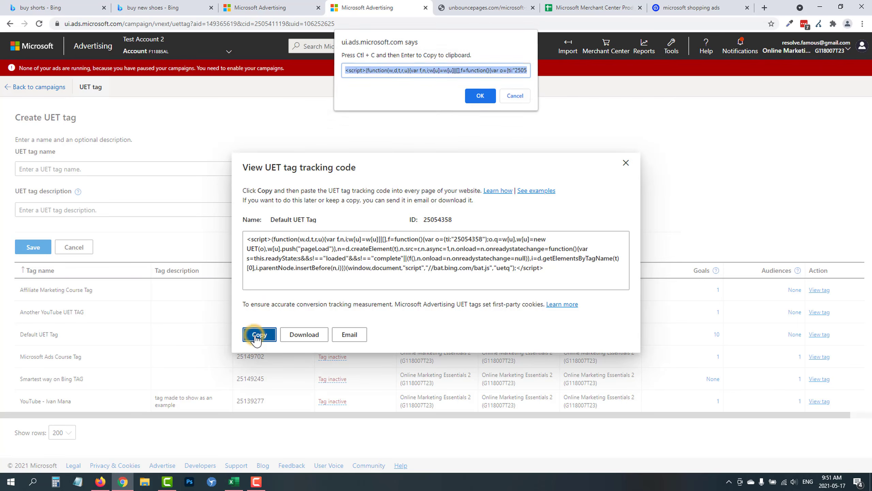
pyautogui.rightClick(421, 72)
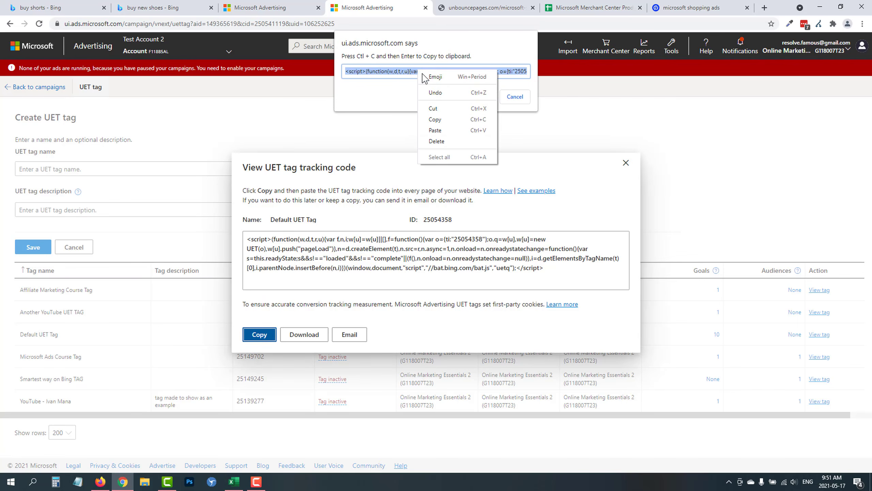
pyautogui.click(431, 117)
pyautogui.click(480, 96)
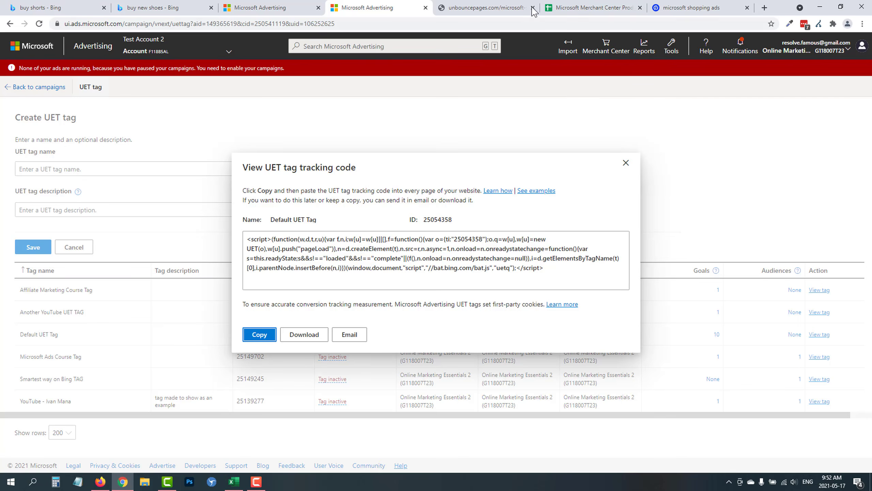
# Step: Open the Unbounce page's first variant for editing, place its tab beside the UET tag tab, and return to the tracking code
pyautogui.click(698, 7)
pyautogui.scroll(-1, 699, 356)
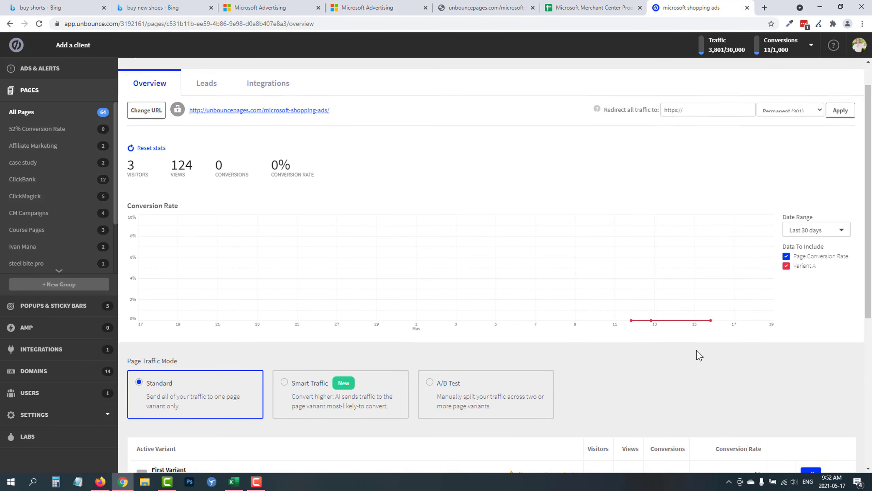
pyautogui.scroll(-1, 754, 374)
pyautogui.click(808, 414)
pyautogui.click(493, 3)
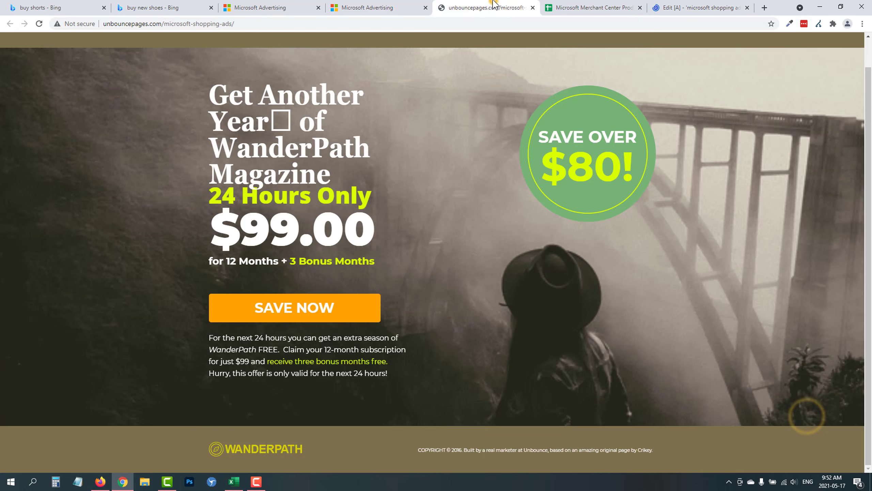
pyautogui.moveTo(697, 8); pyautogui.dragTo(484, 7)
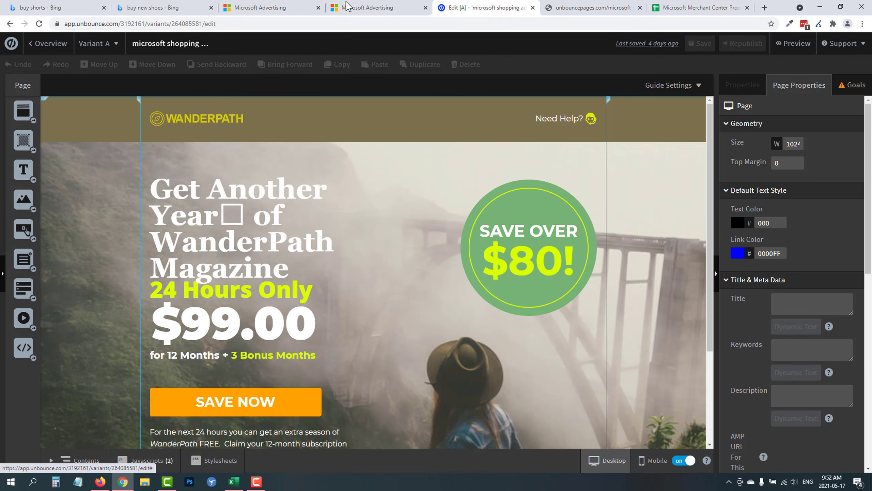
pyautogui.click(347, 6)
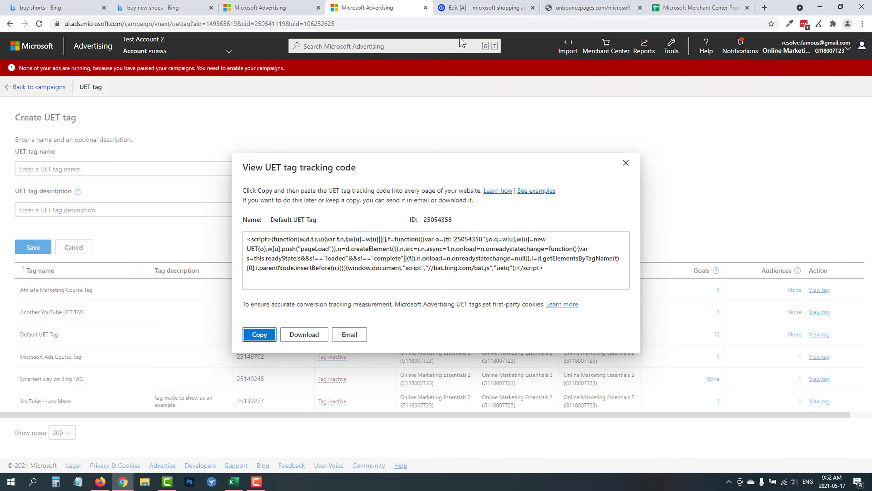
# Step: Delete the existing "microsoft shopping ads" script from the Unbounce page's Variant A and close the script manager
pyautogui.click(467, 9)
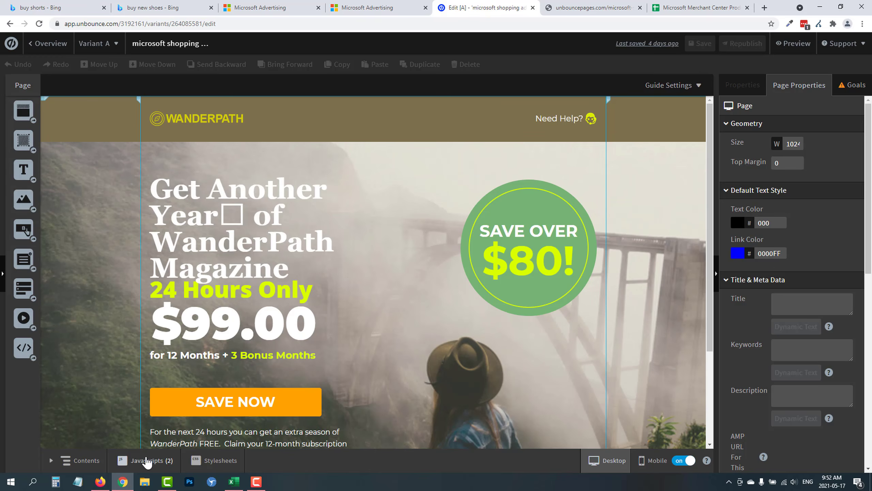
pyautogui.click(147, 460)
pyautogui.click(156, 407)
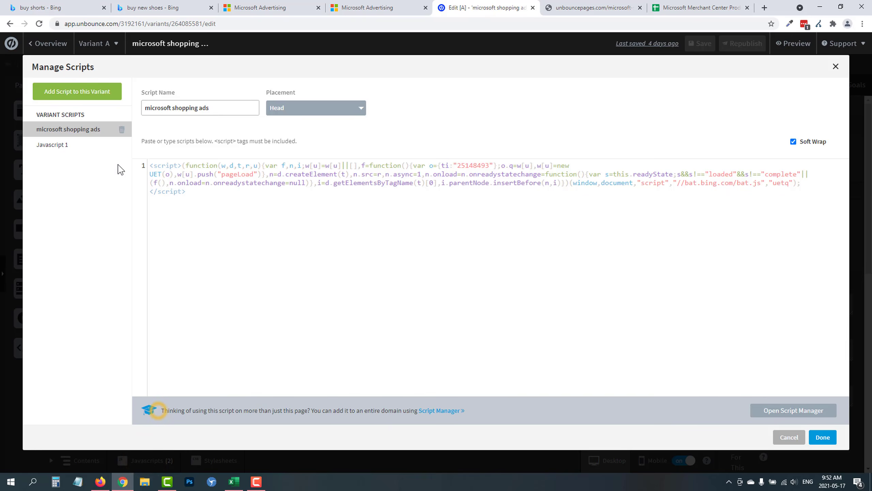
pyautogui.click(122, 130)
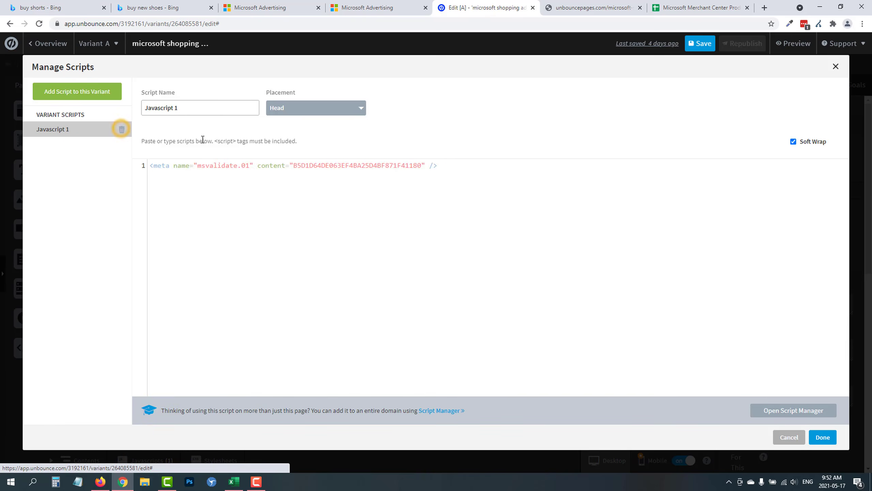
pyautogui.click(837, 67)
# Step: Add a new JavaScript to the page variant and paste the copied UET tracking code into it
pyautogui.click(147, 460)
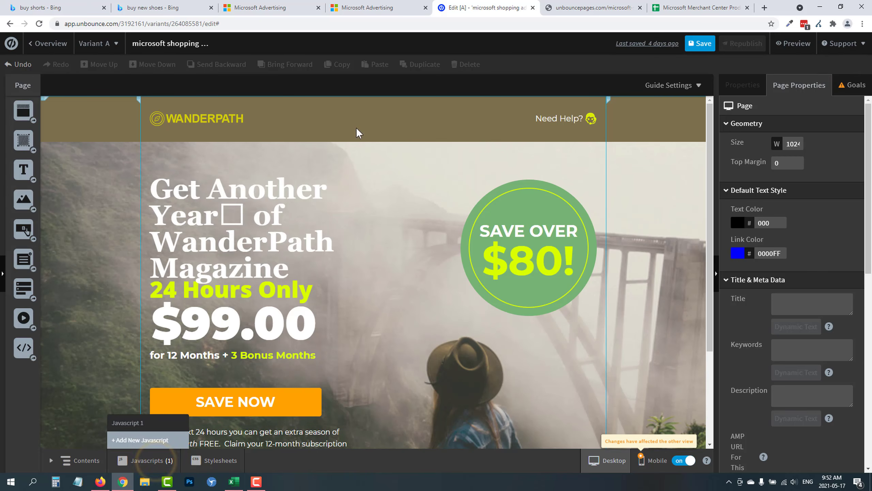
pyautogui.click(139, 441)
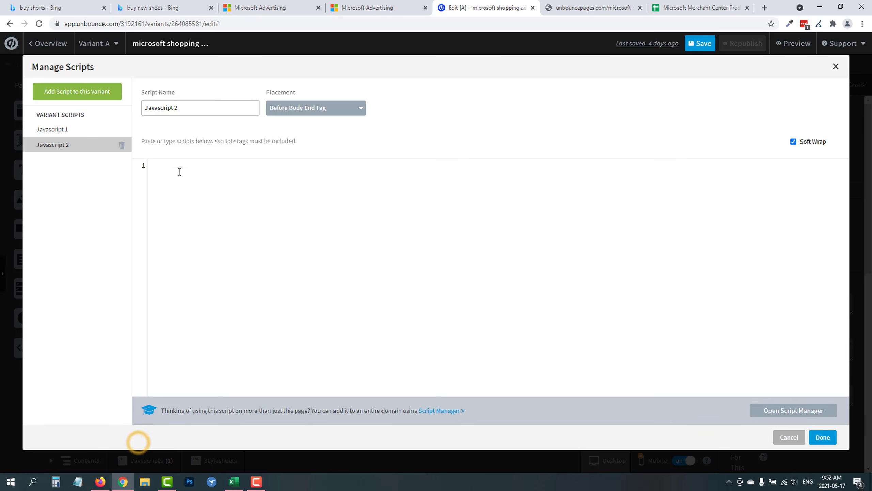
pyautogui.click(176, 171)
pyautogui.rightClick(175, 171)
pyautogui.click(209, 238)
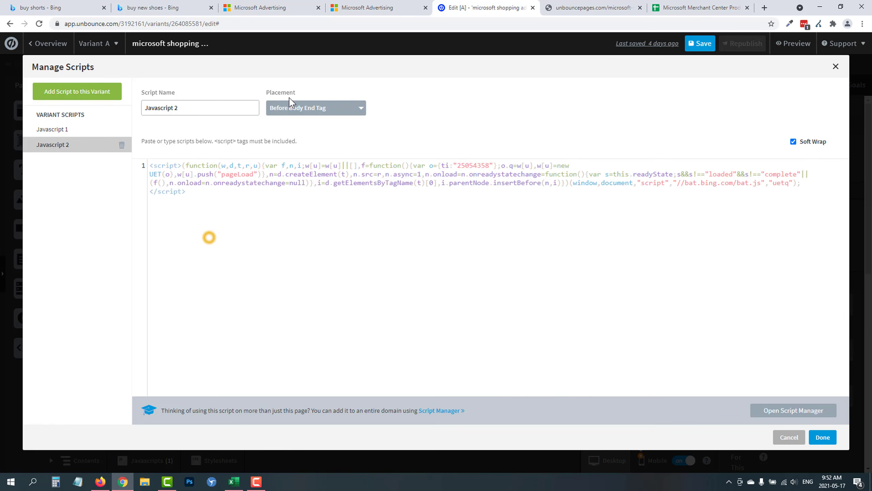
# Step: Set the new script's placement to Head, name it "Microsoft Ads UET Tag", and accept the script changes
pyautogui.click(290, 103)
pyautogui.click(303, 151)
pyautogui.doubleClick(199, 111)
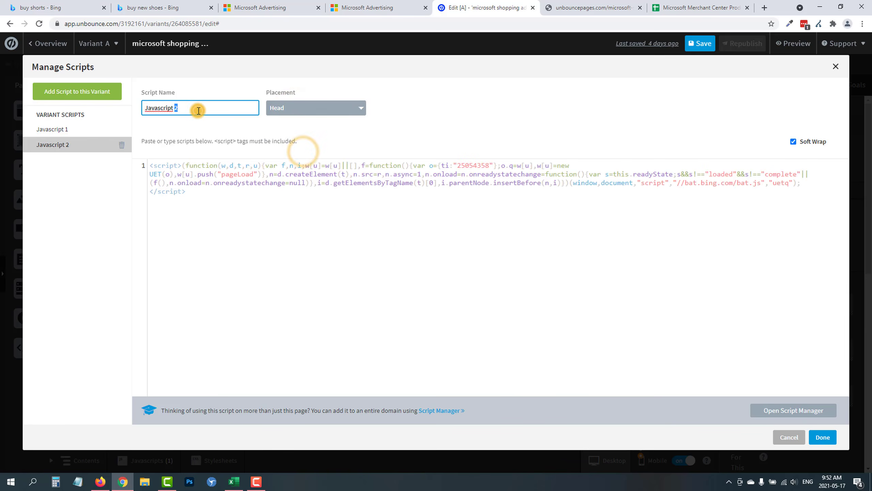
pyautogui.tripleClick(199, 110)
pyautogui.write('Microsoft Ads UET Tag')
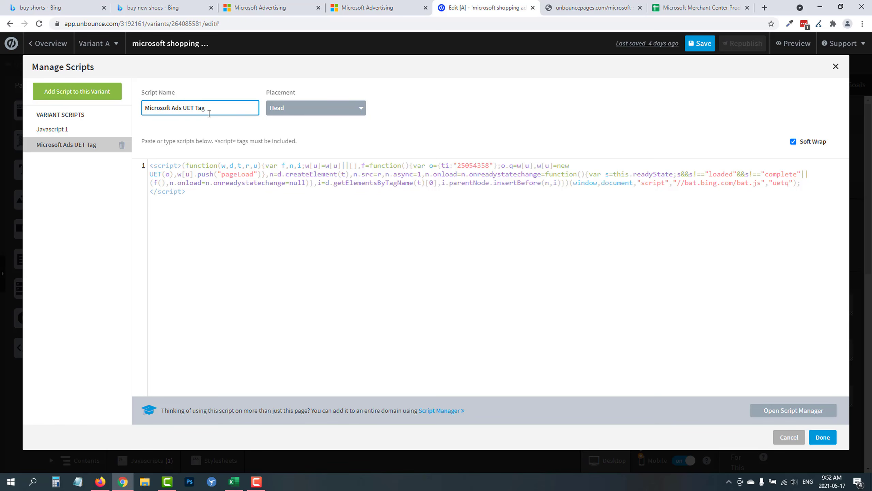
pyautogui.click(821, 437)
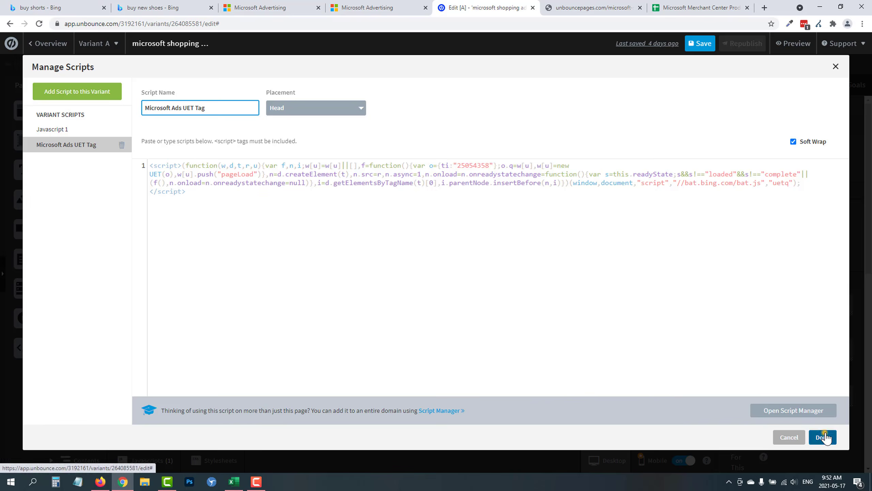
# Step: Reopen the Microsoft Ads UET Tag script and compare its code with the Default UET Tag's tracking code in Microsoft Advertising
pyautogui.click(157, 460)
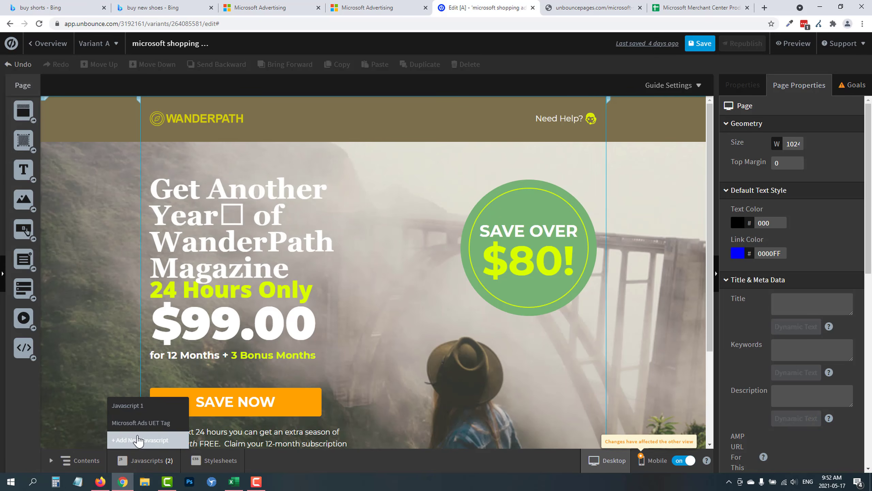
pyautogui.click(129, 423)
pyautogui.tripleClick(207, 198)
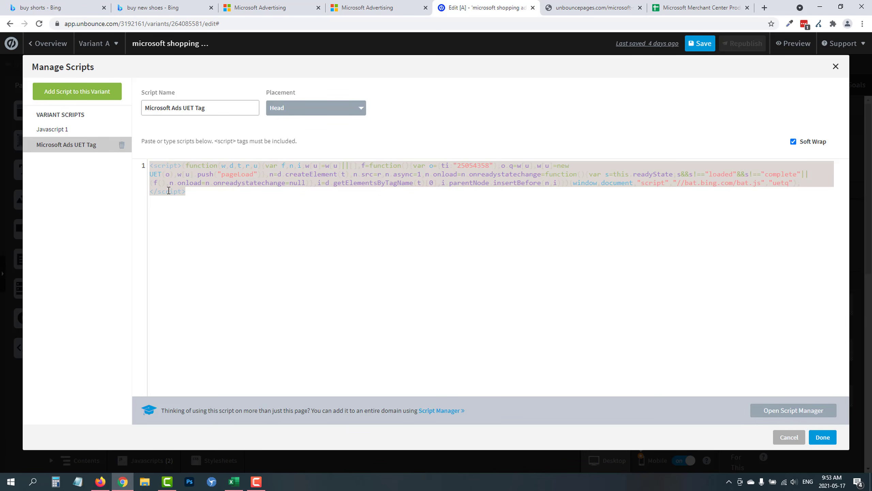
pyautogui.click(208, 197)
pyautogui.moveTo(199, 193); pyautogui.dragTo(127, 141)
pyautogui.click(381, 7)
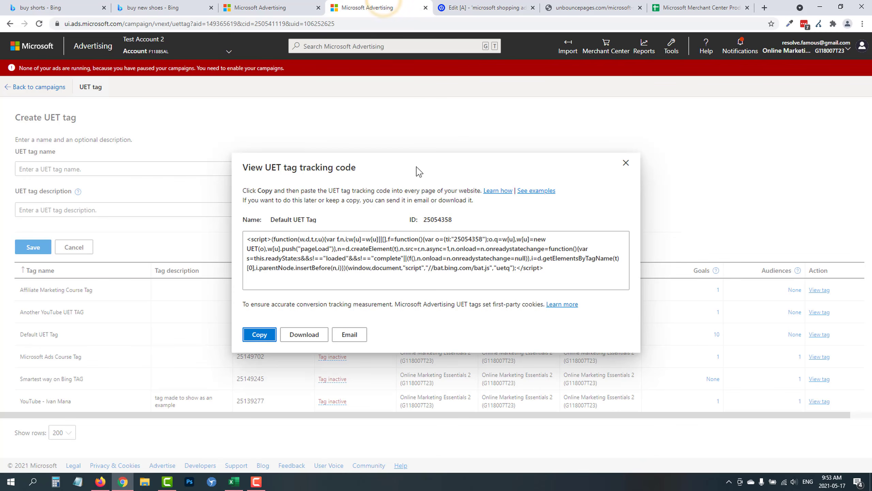
pyautogui.click(472, 7)
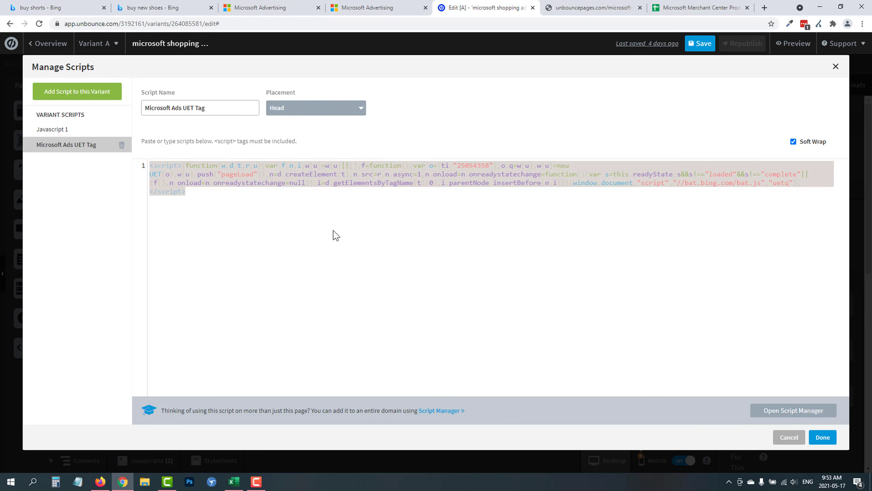
pyautogui.click(270, 221)
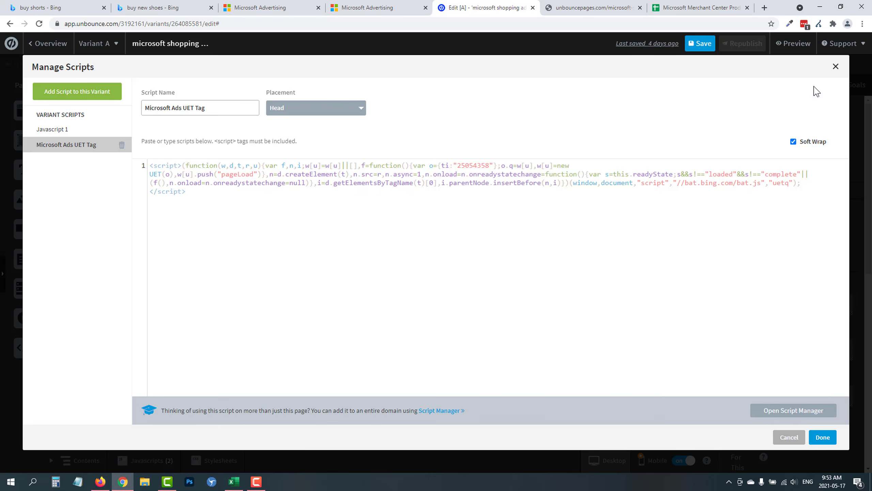
pyautogui.click(823, 437)
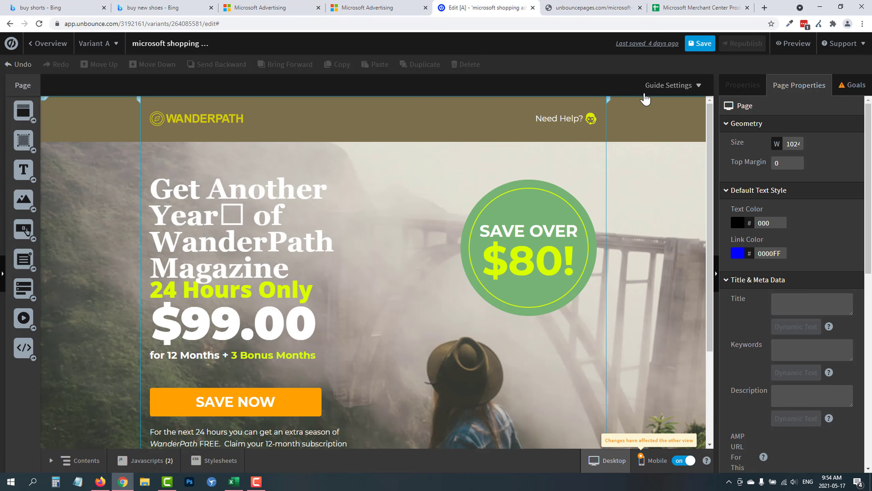
# Step: Save the edited landing page and republish it so the changes to all variants go live
pyautogui.click(700, 43)
pyautogui.click(736, 48)
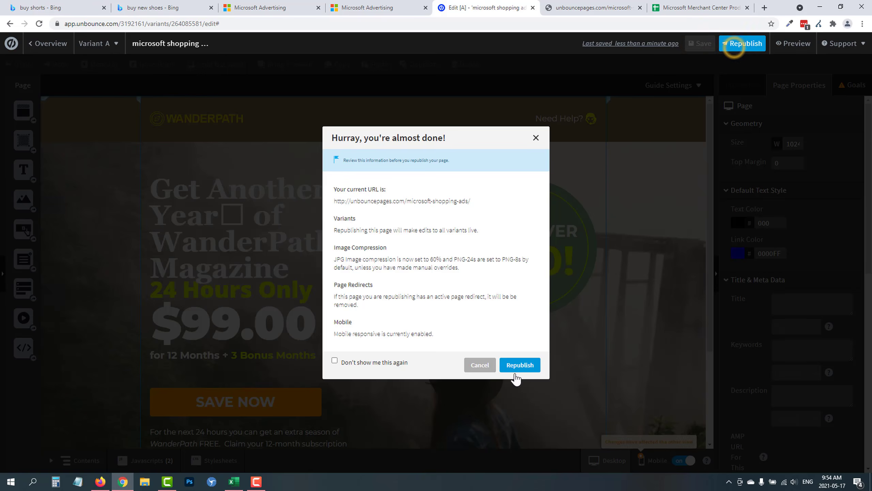
pyautogui.click(521, 365)
# Step: Close the tracking code and its UET tag browser tab, then dismiss Unbounce's republish confirmation
pyautogui.click(363, 7)
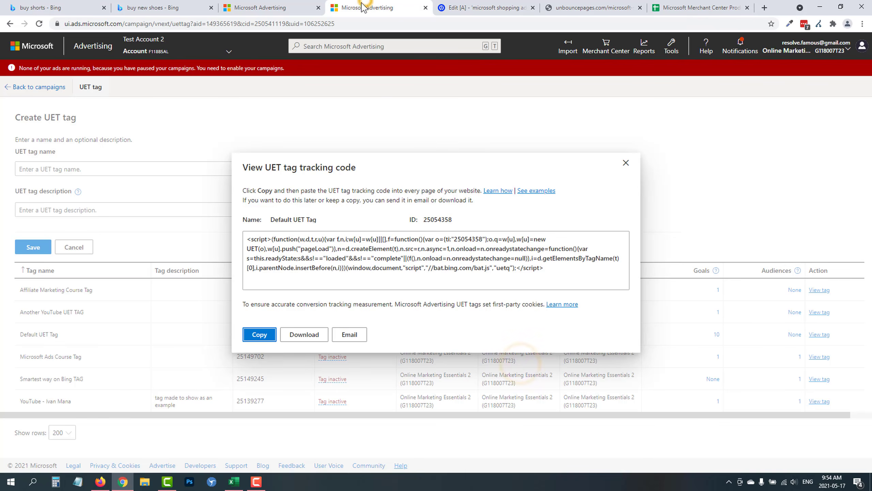
pyautogui.click(625, 163)
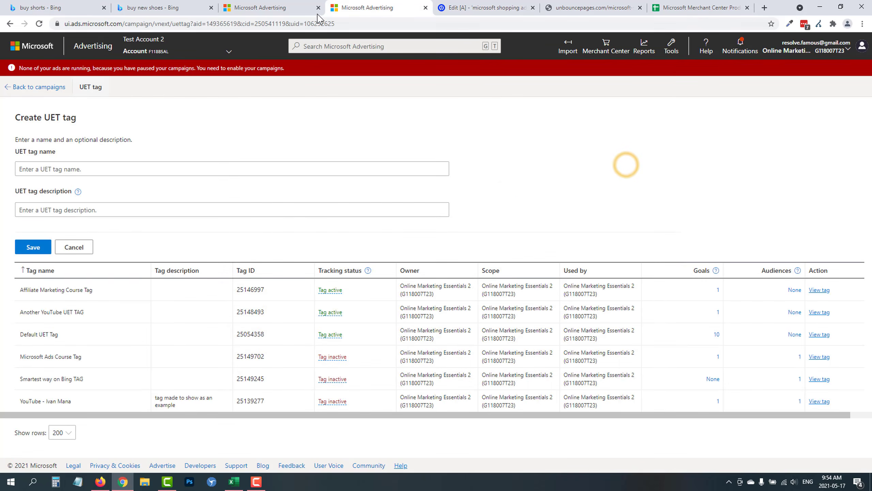
pyautogui.click(426, 8)
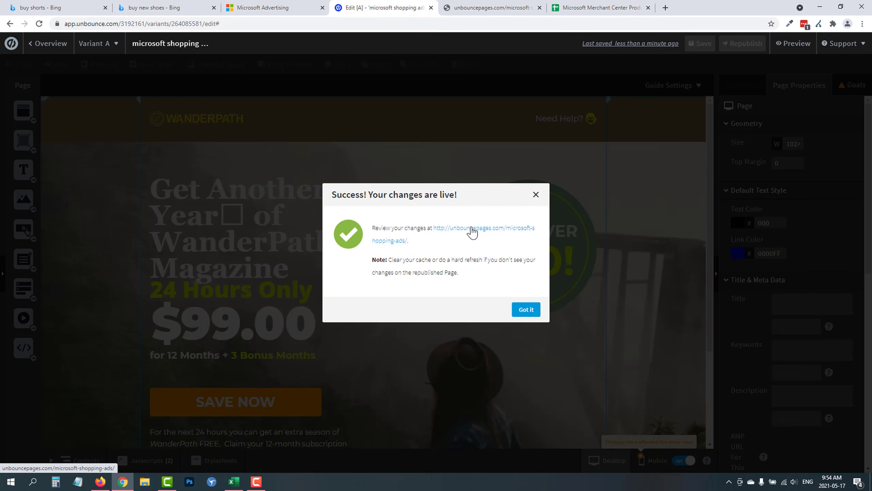
pyautogui.click(526, 310)
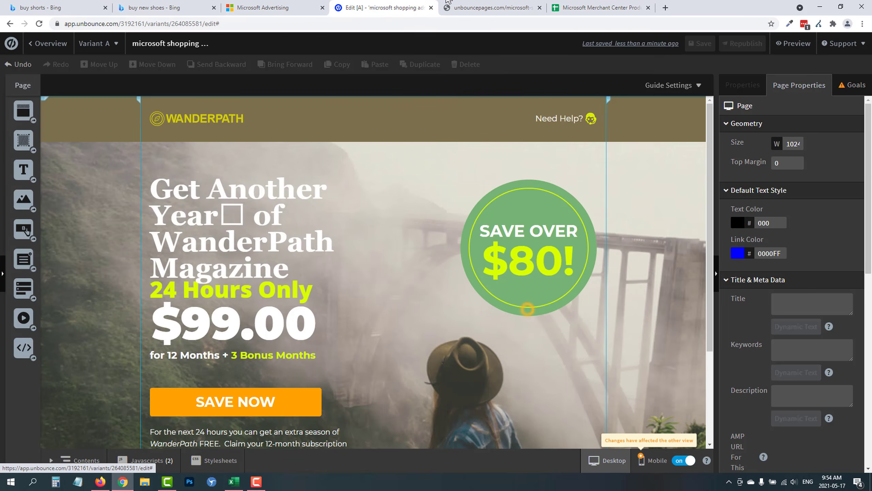
# Step: Review the published landing page against the store form's destination URL and the Unbounce editor
pyautogui.click(491, 8)
pyautogui.click(263, 7)
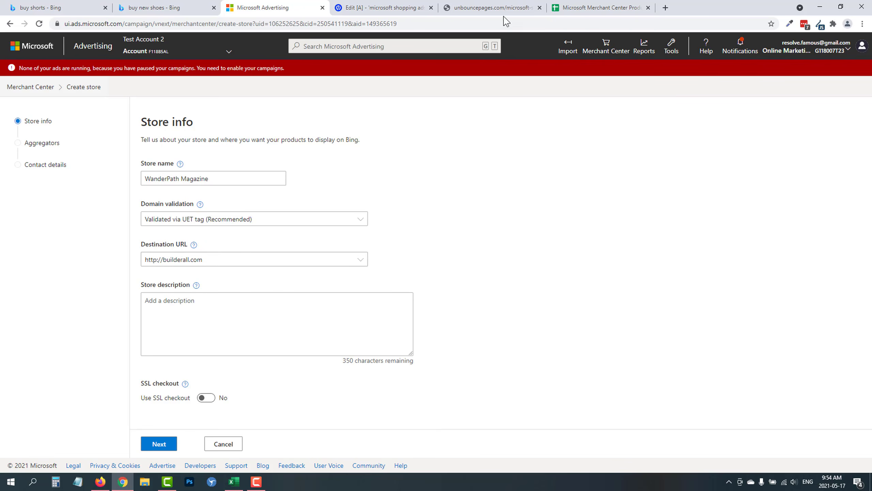
pyautogui.click(499, 7)
pyautogui.click(268, 8)
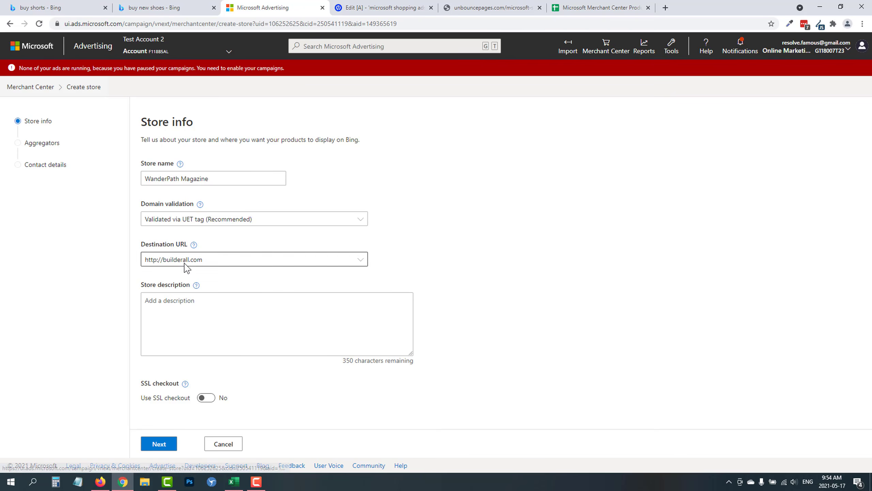
pyautogui.click(535, 5)
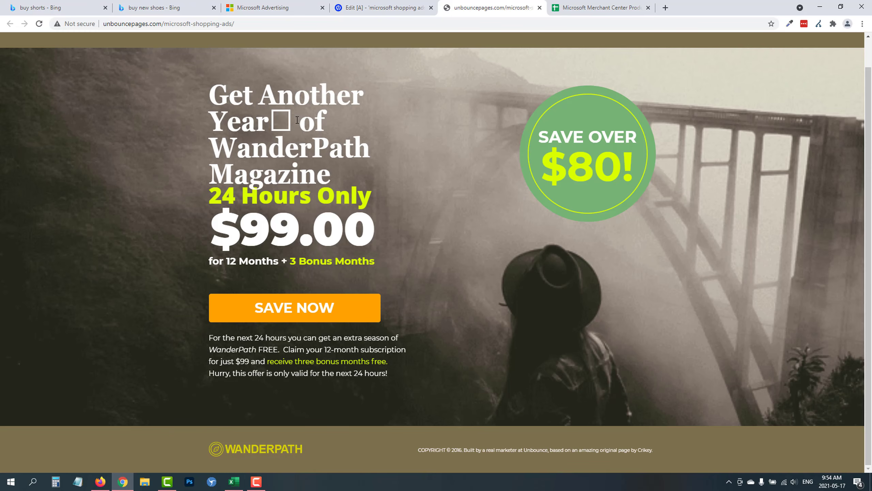
pyautogui.click(378, 7)
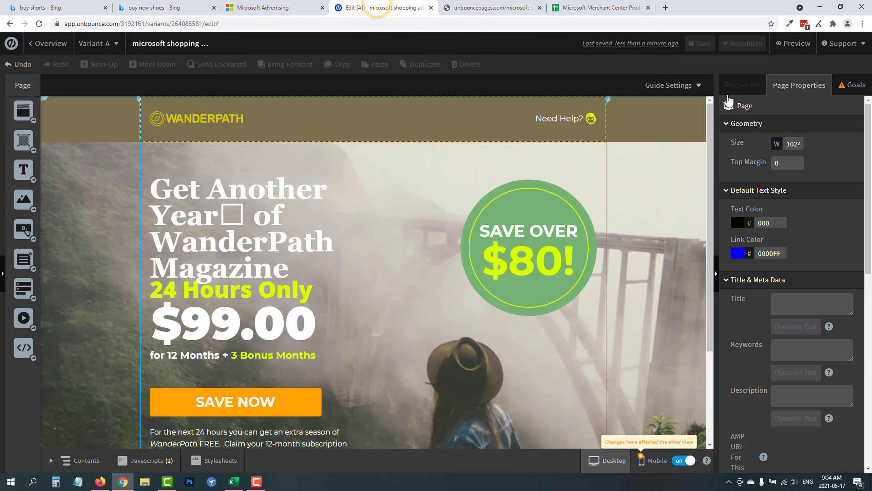
# Step: Reload the published microsoft-shopping-ads landing page several times to trigger the UET tag
pyautogui.click(503, 8)
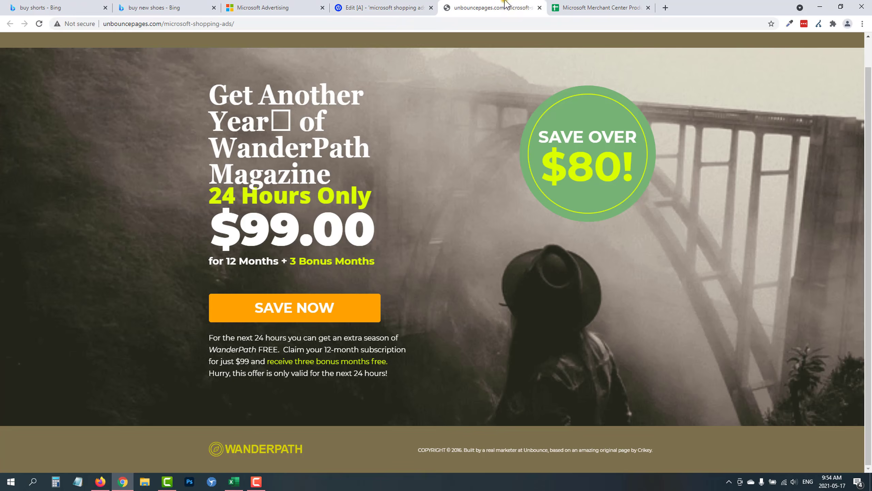
pyautogui.click(40, 23)
pyautogui.click(40, 23)
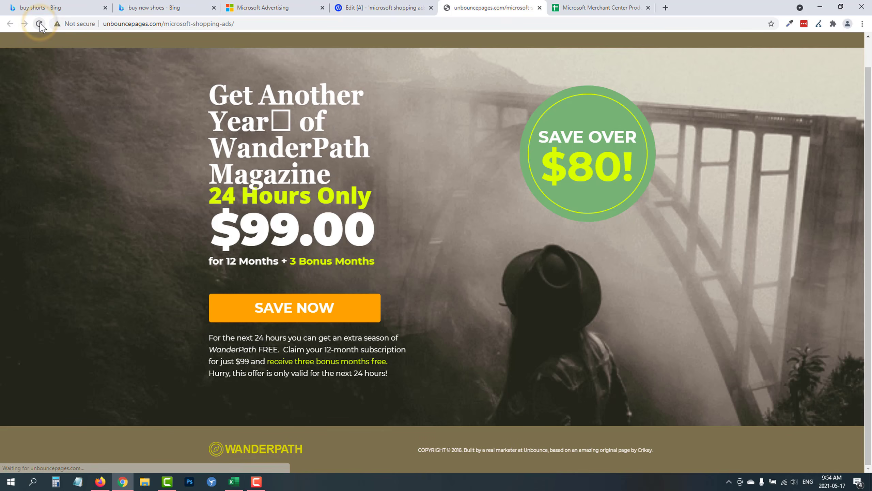
pyautogui.click(39, 23)
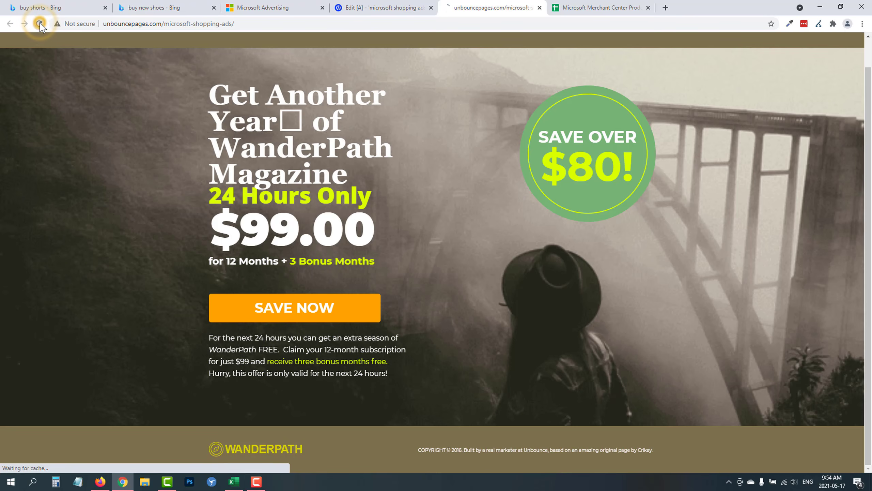
pyautogui.click(39, 24)
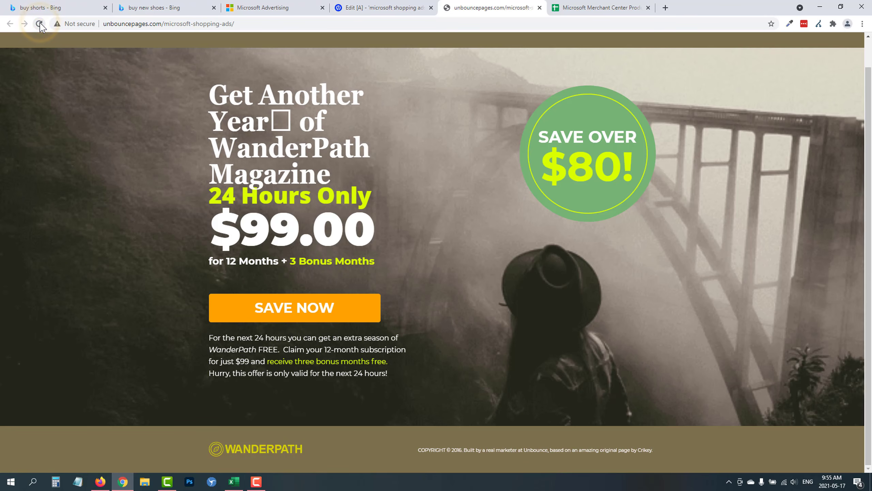
pyautogui.click(40, 24)
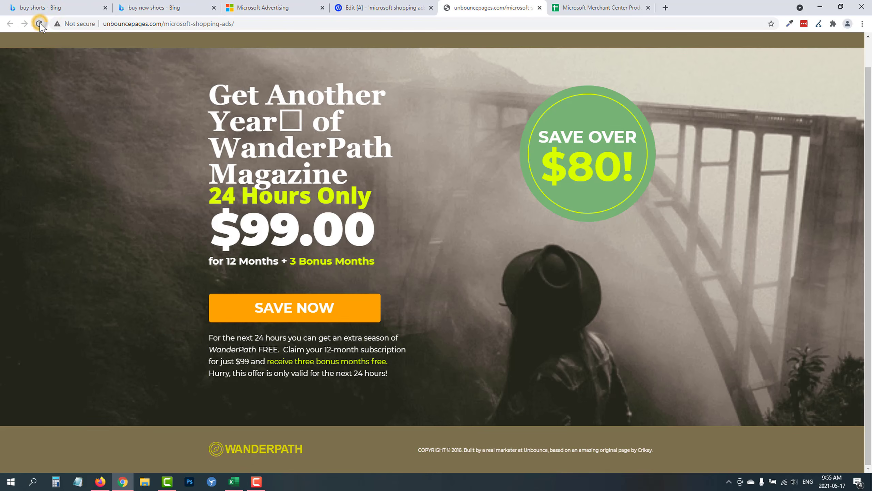
pyautogui.click(40, 24)
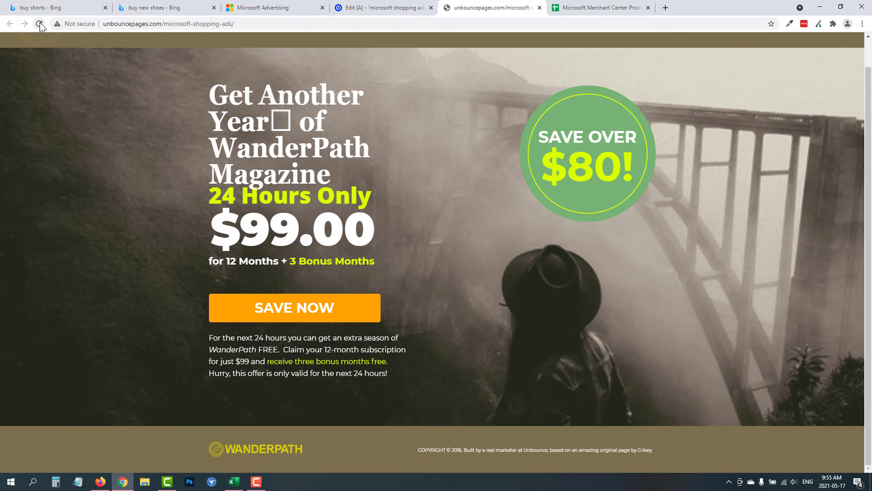
# Step: Check the store form's domain validation choices without changing them, and reload the published landing page once more
pyautogui.click(258, 8)
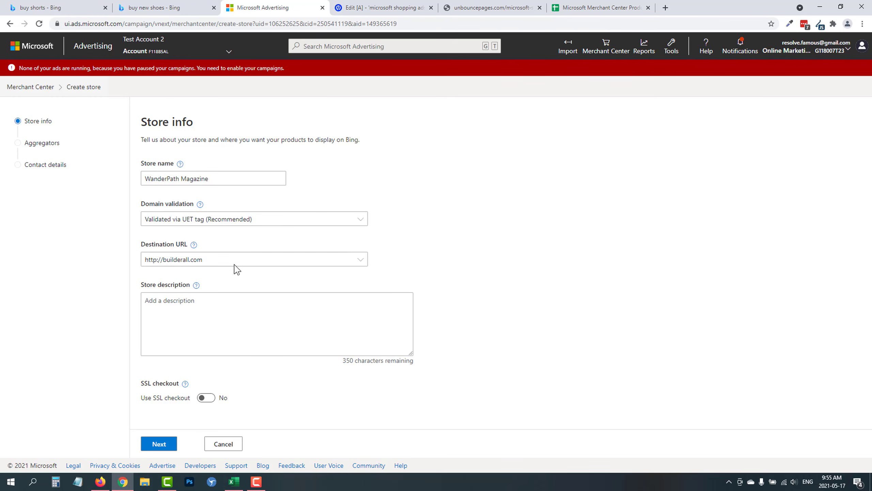
pyautogui.click(199, 219)
pyautogui.click(431, 216)
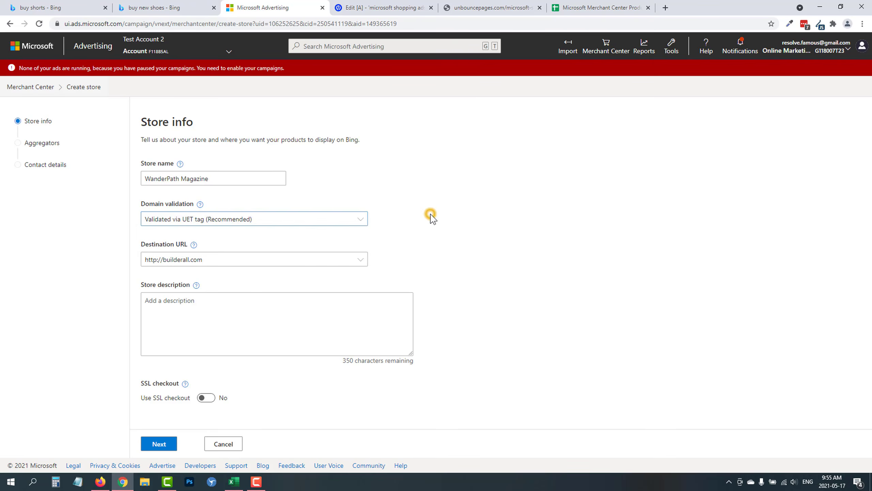
pyautogui.click(473, 8)
pyautogui.click(39, 24)
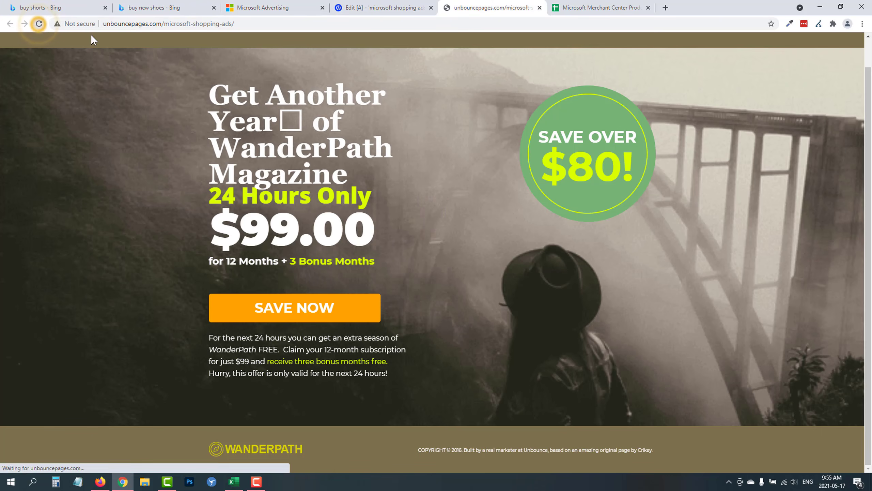
# Step: Examine the UET tag and Bing Webmaster Tools options for domain validation in the store form without changing the selection
pyautogui.click(286, 7)
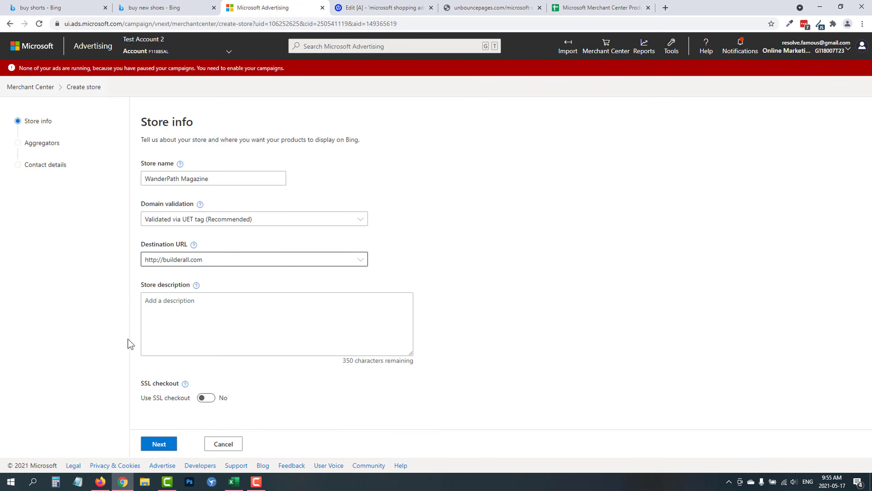
pyautogui.click(212, 222)
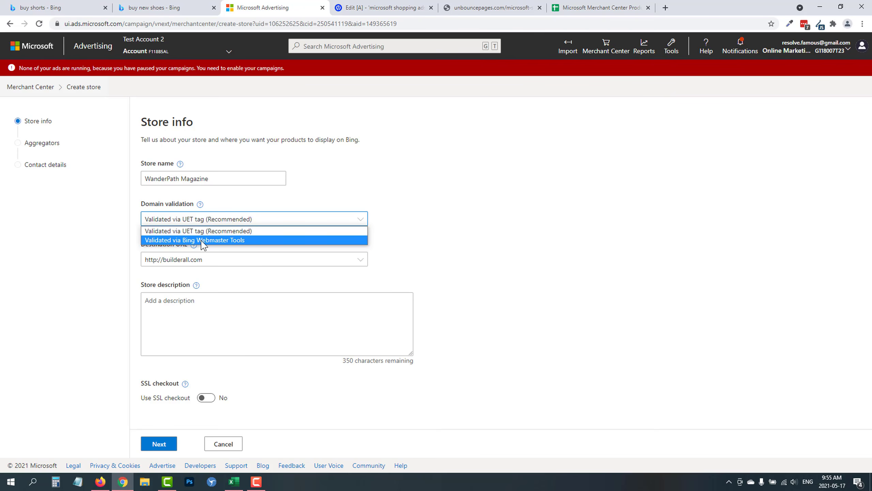
pyautogui.click(427, 222)
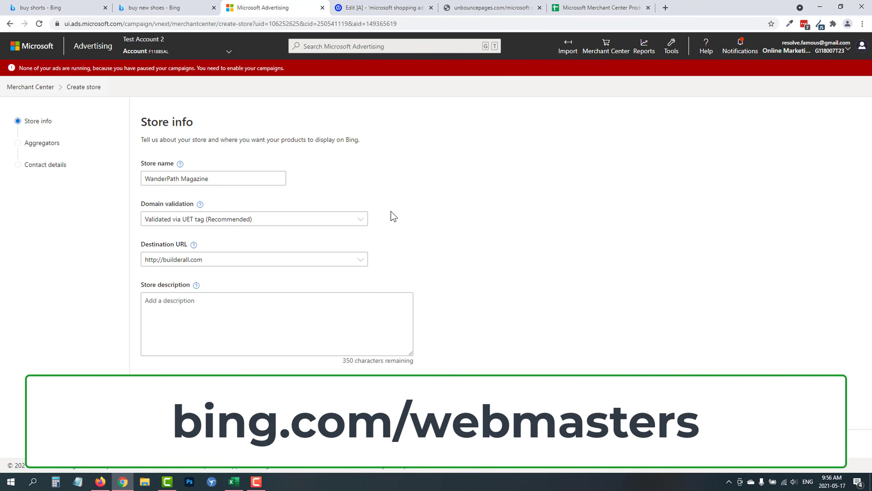
# Step: Review the published landing page and open its Microsoft Ads UET Tag script in the Unbounce editor
pyautogui.click(481, 7)
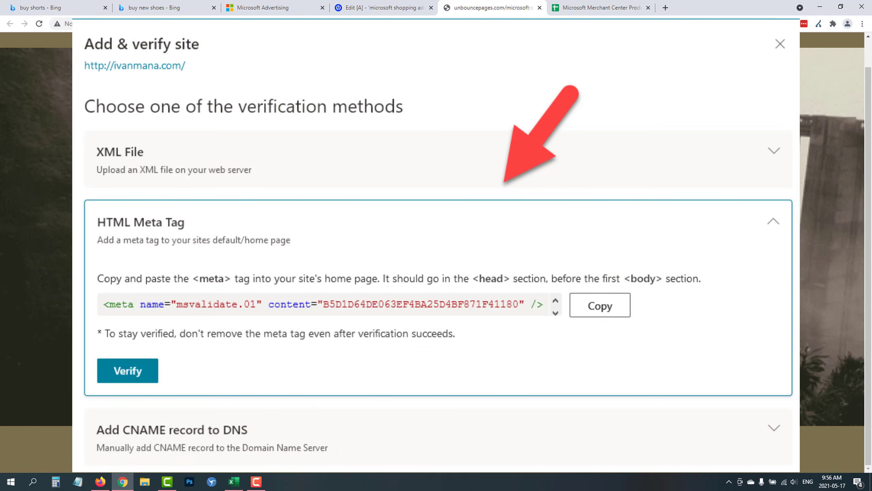
pyautogui.click(391, 5)
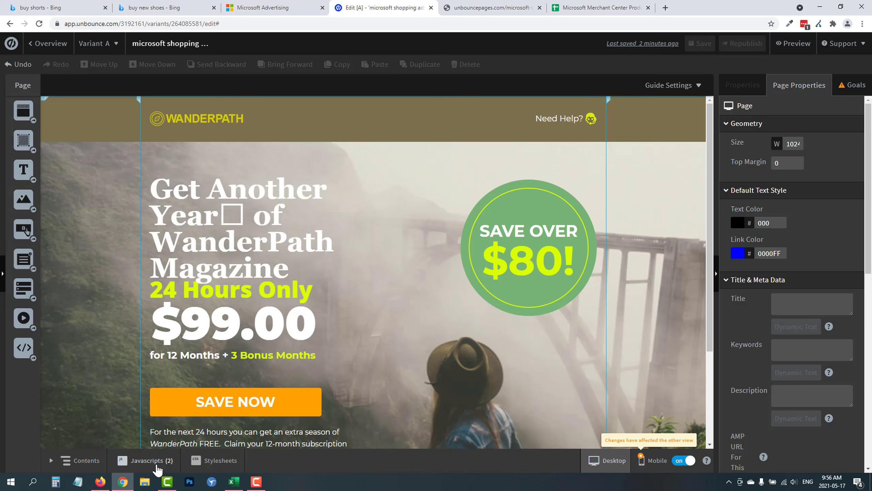
pyautogui.click(157, 467)
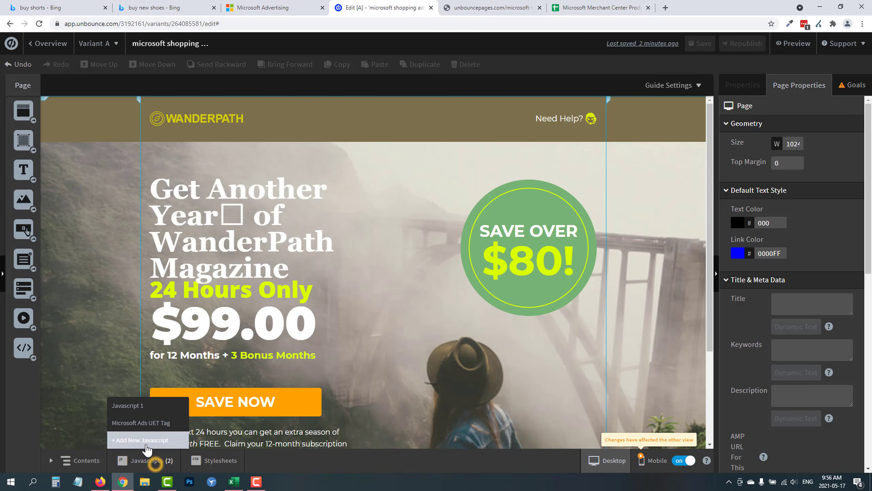
pyautogui.click(143, 420)
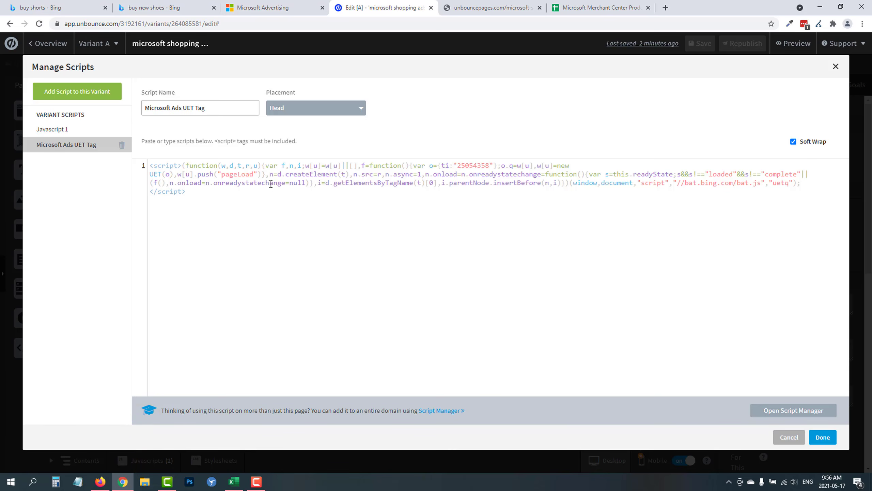
# Step: Return to the store form and compare its domain validation methods, keeping validation via UET tag
pyautogui.click(274, 8)
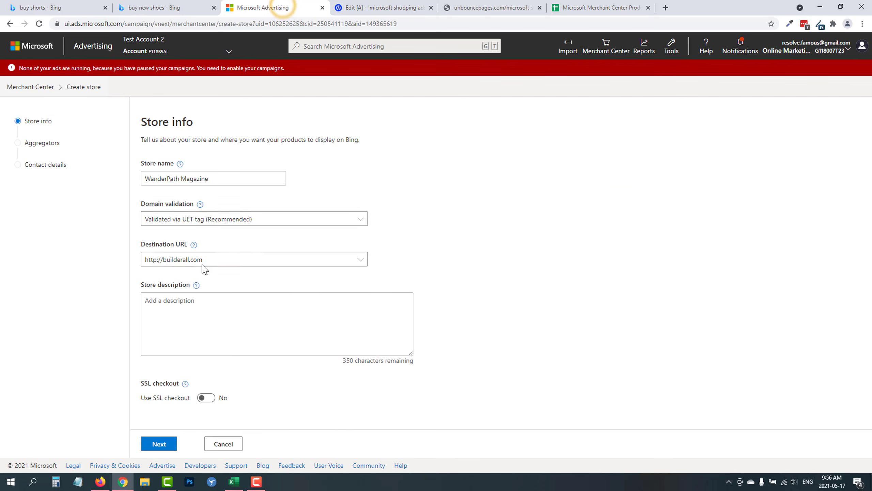
pyautogui.click(211, 220)
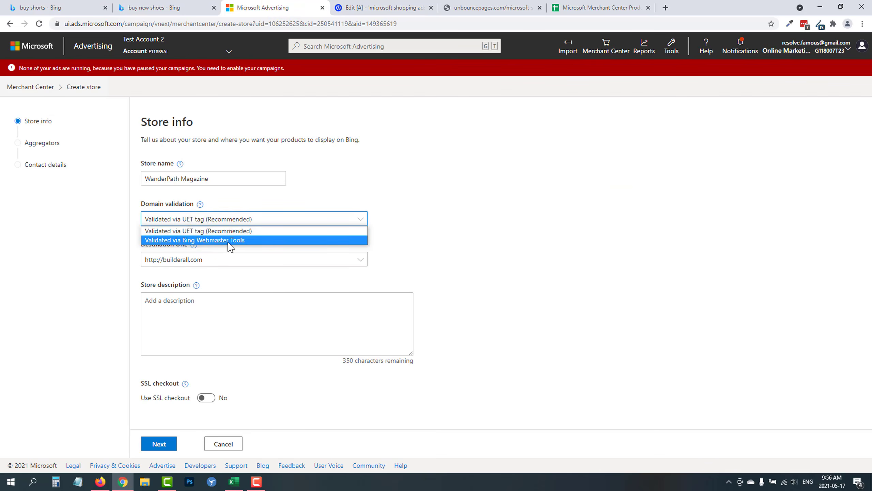
pyautogui.click(445, 201)
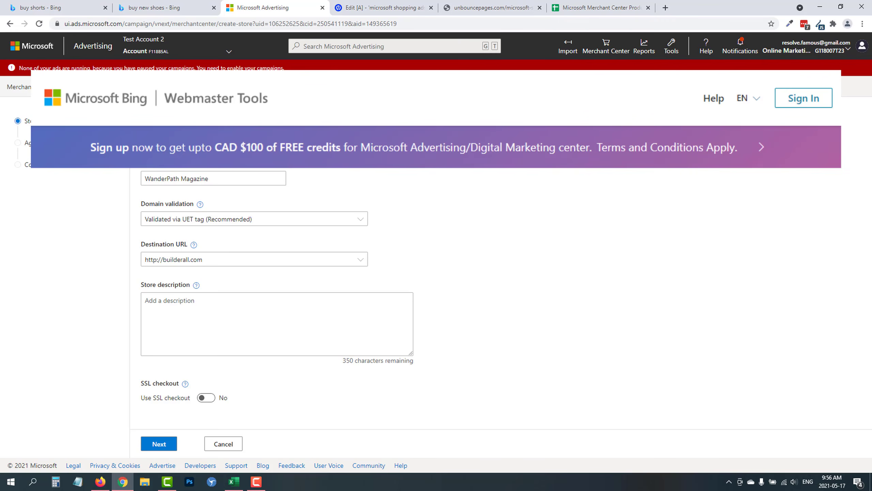
pyautogui.click(215, 219)
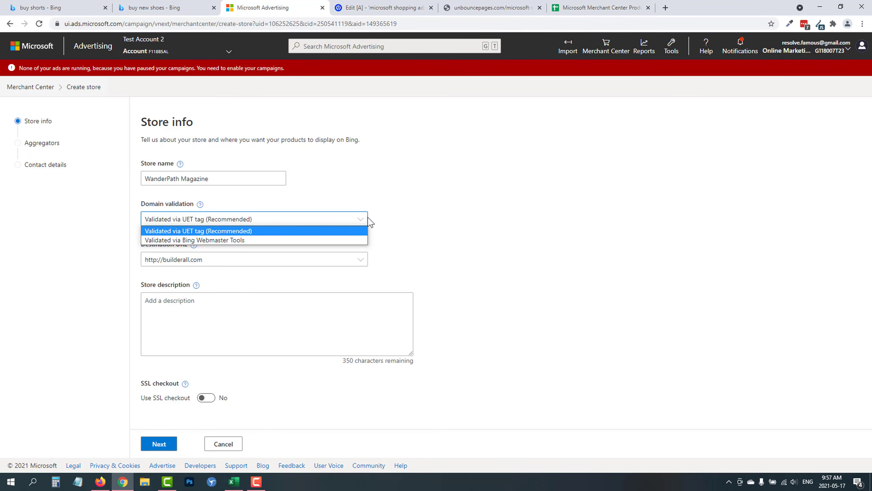
pyautogui.click(419, 184)
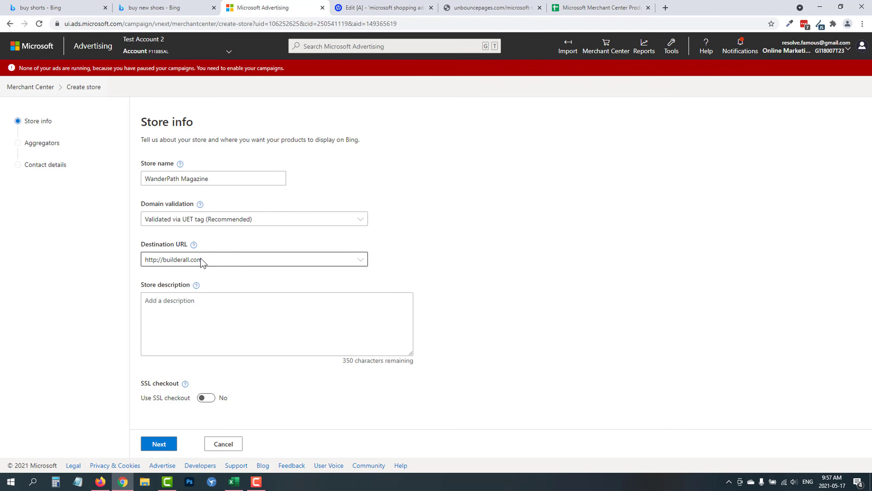
# Step: Check the published landing page, then enter the store description "We are promoting an awesome new magazine"
pyautogui.click(491, 7)
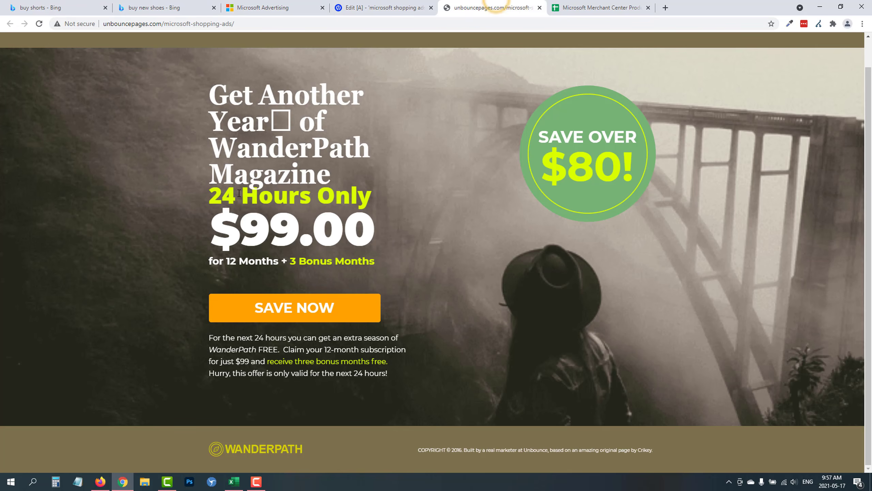
pyautogui.click(270, 7)
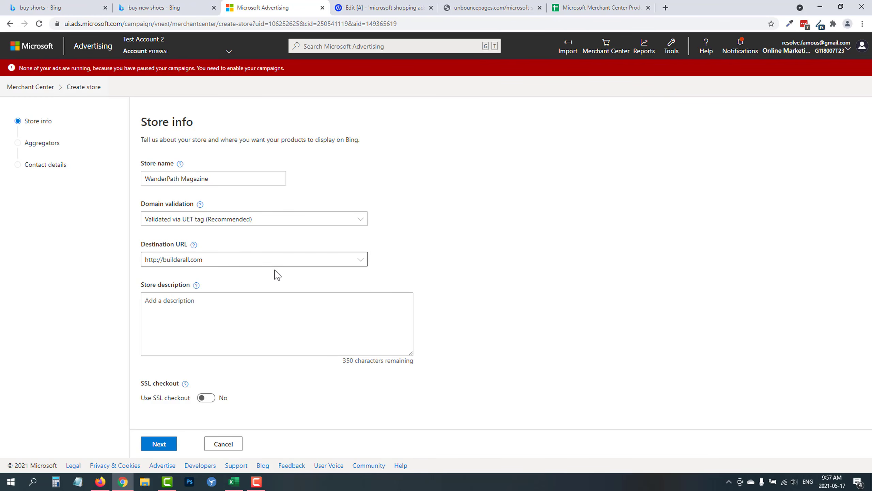
pyautogui.click(208, 317)
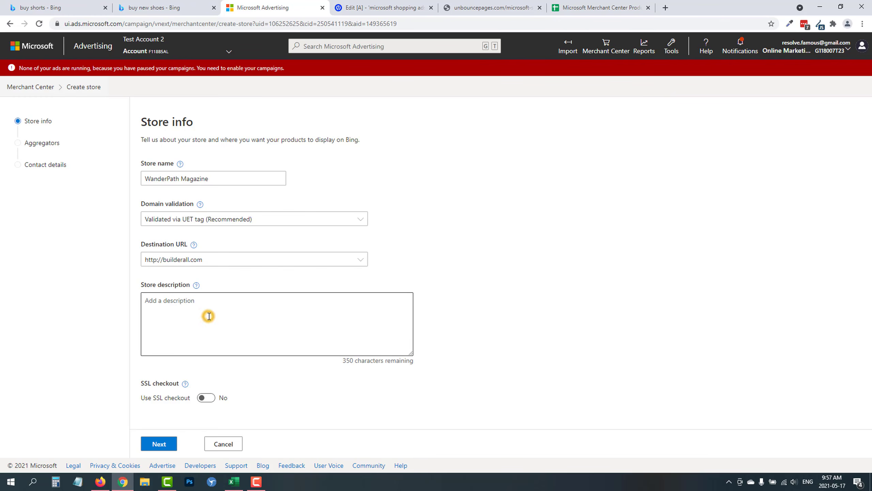
pyautogui.write('W')
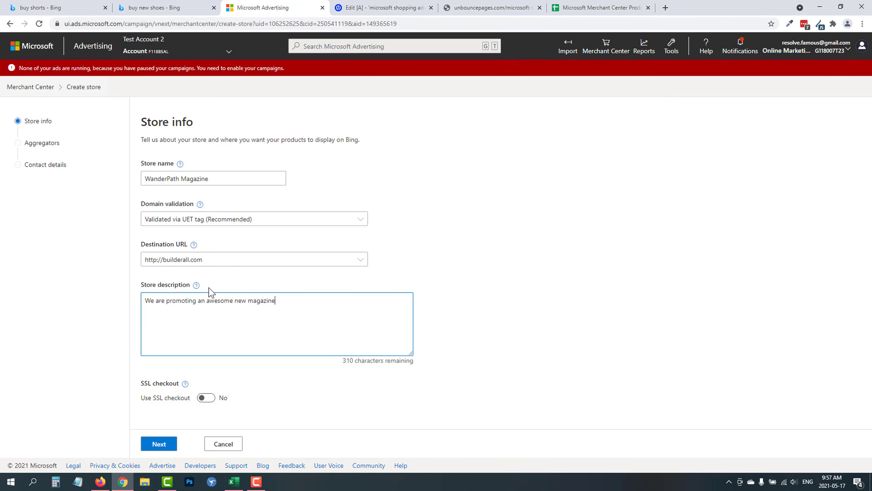
# Step: Try the SSL checkout setting on and off, and continue from the store info to the aggregator settings
pyautogui.click(207, 398)
pyautogui.tripleClick(142, 384)
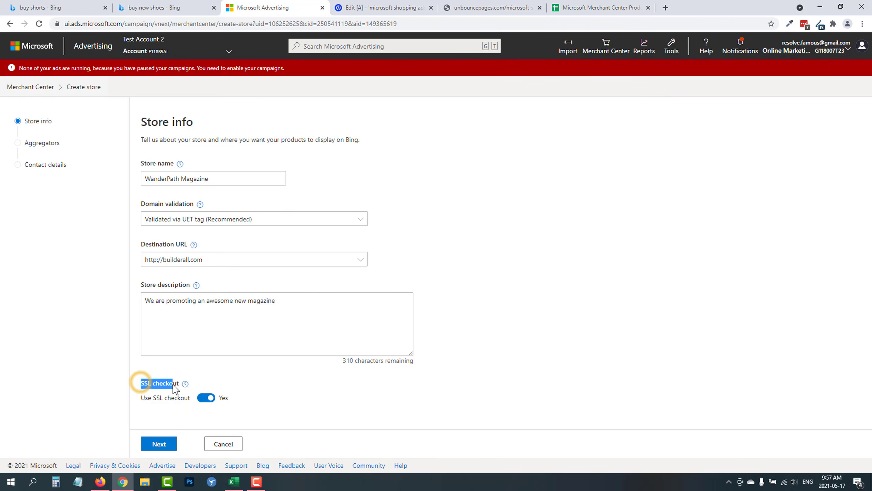
pyautogui.moveTo(145, 400); pyautogui.dragTo(191, 404)
pyautogui.click(165, 400)
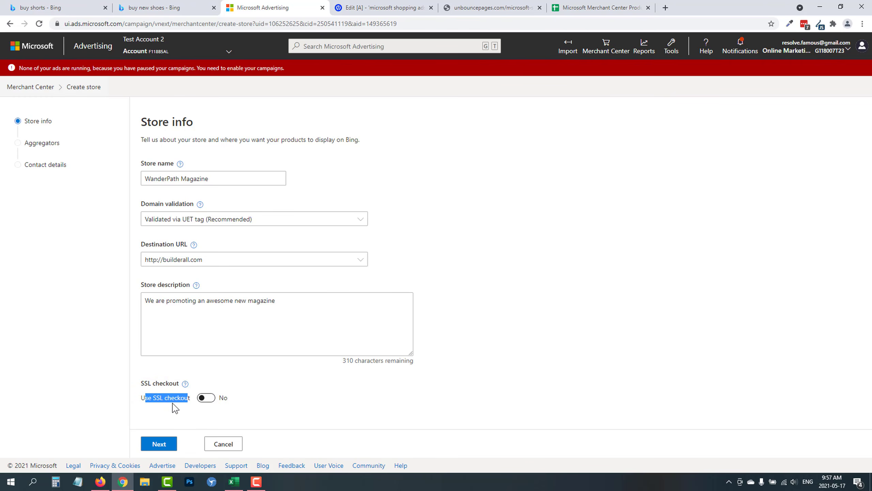
pyautogui.click(205, 399)
pyautogui.click(220, 398)
pyautogui.click(168, 444)
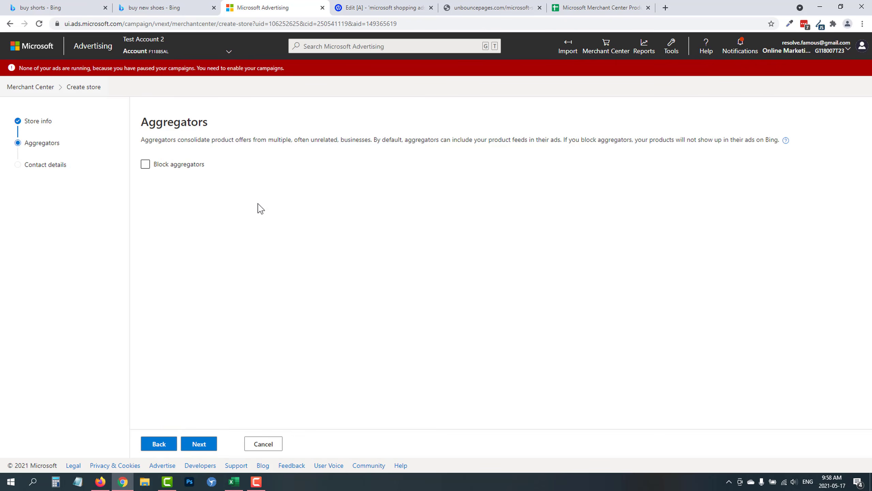
# Step: Read the explanation of aggregators, leave them unblocked, and continue to the contact details
pyautogui.moveTo(147, 140); pyautogui.dragTo(367, 141)
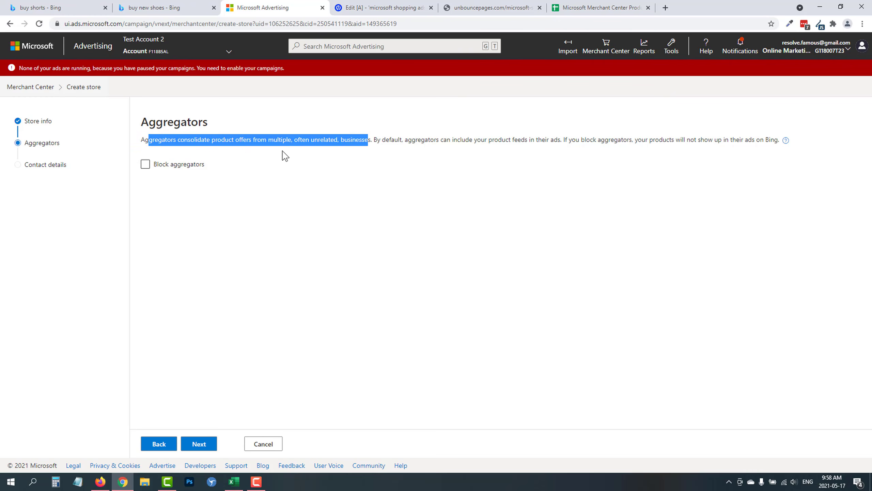
pyautogui.click(216, 137)
pyautogui.moveTo(145, 139); pyautogui.dragTo(356, 150)
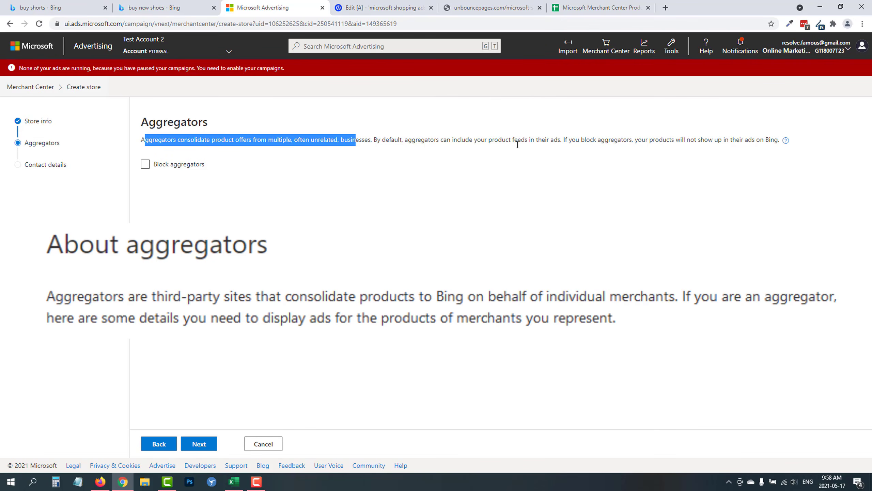
pyautogui.moveTo(455, 142); pyautogui.dragTo(764, 141)
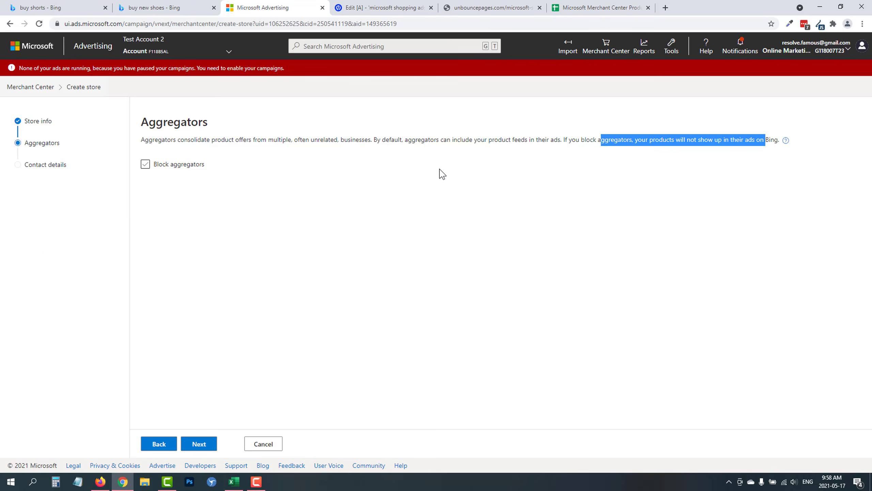
pyautogui.click(145, 164)
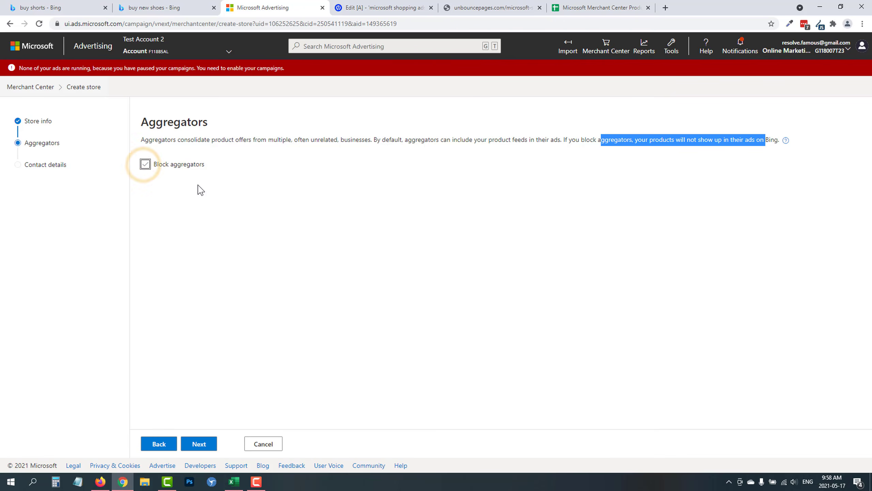
pyautogui.click(210, 195)
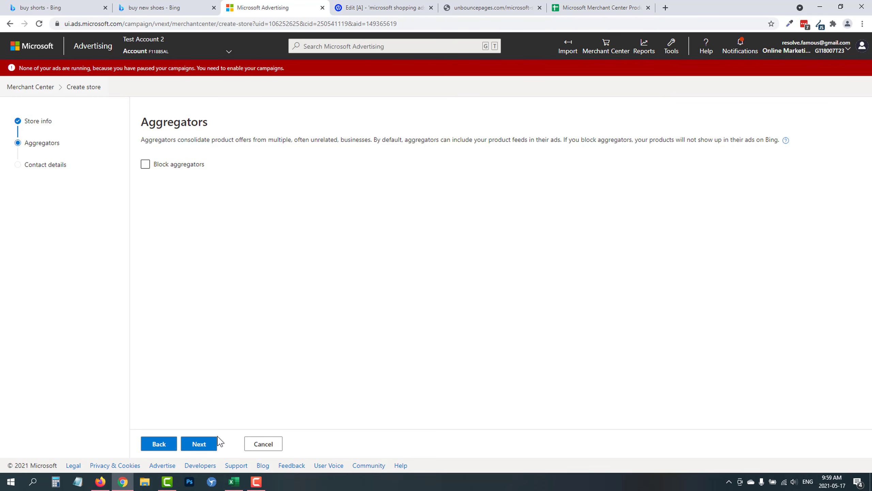
pyautogui.click(211, 448)
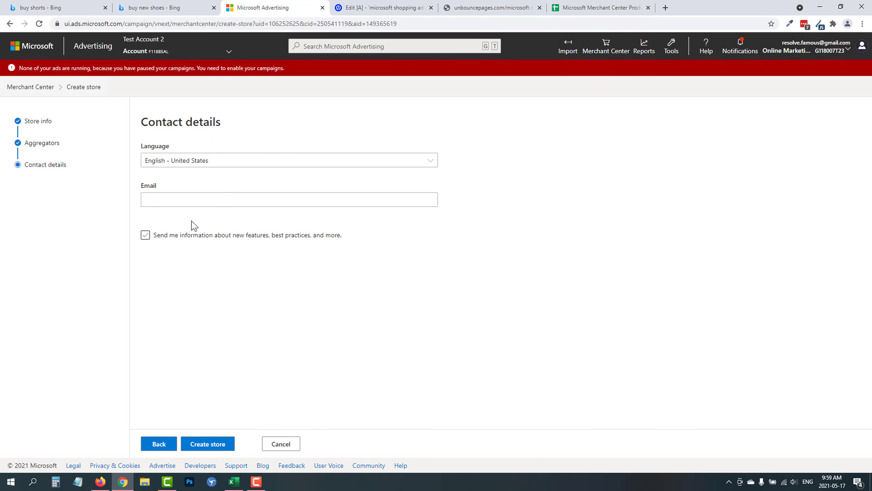
# Step: Opt out of information about new features and best practices, and create the WanderPath Magazine store
pyautogui.click(263, 239)
pyautogui.click(206, 444)
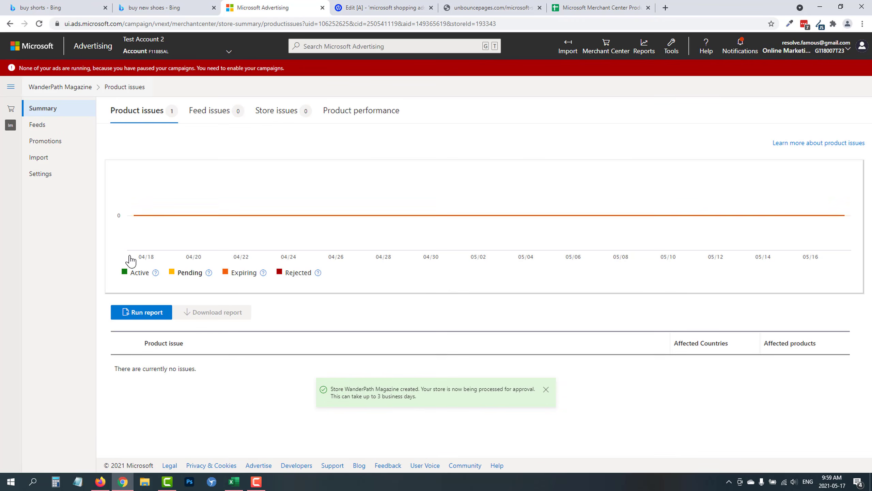
# Step: Open the WanderPath Magazine store from the list of existing stores and start creating a new product feed
pyautogui.click(11, 109)
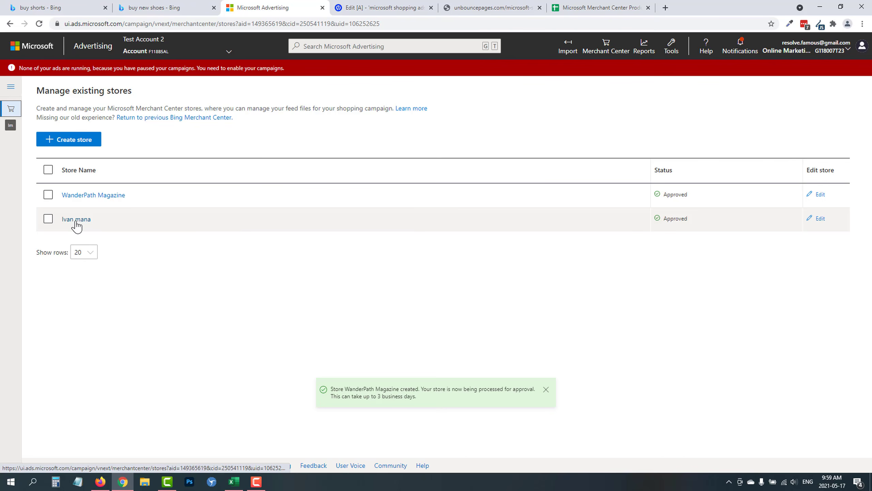
pyautogui.click(77, 195)
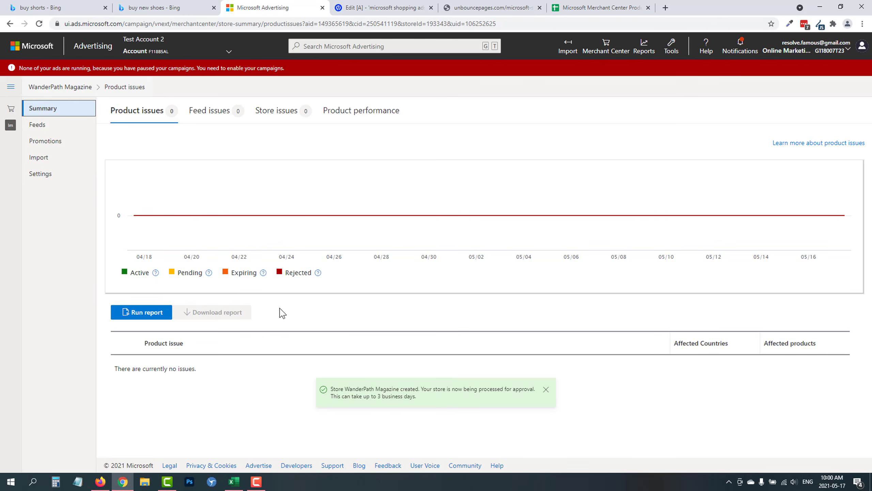
pyautogui.click(51, 124)
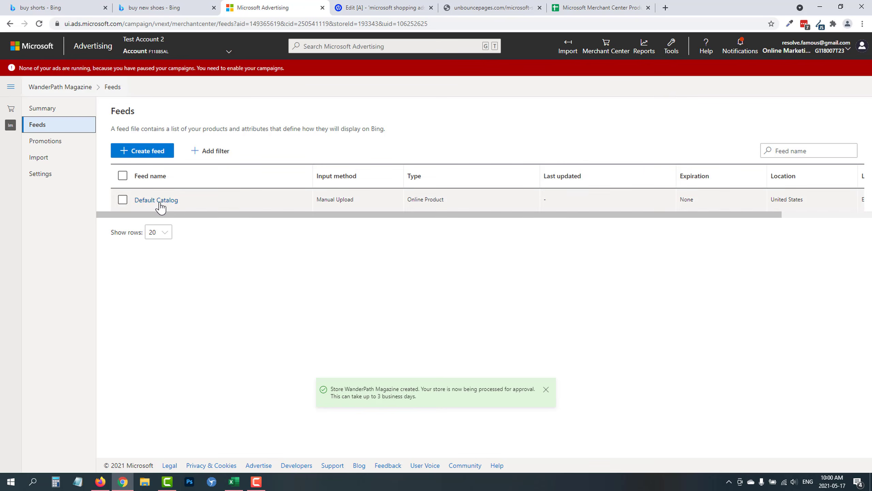
pyautogui.click(145, 151)
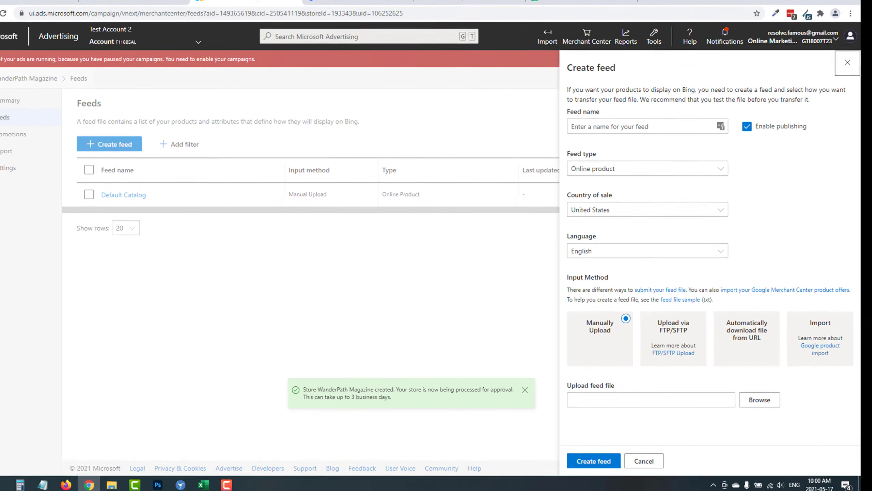
# Step: Examine the feed input methods for import, FTP/SFTP upload and automatic download from a URL, including the download schedule options
pyautogui.click(818, 334)
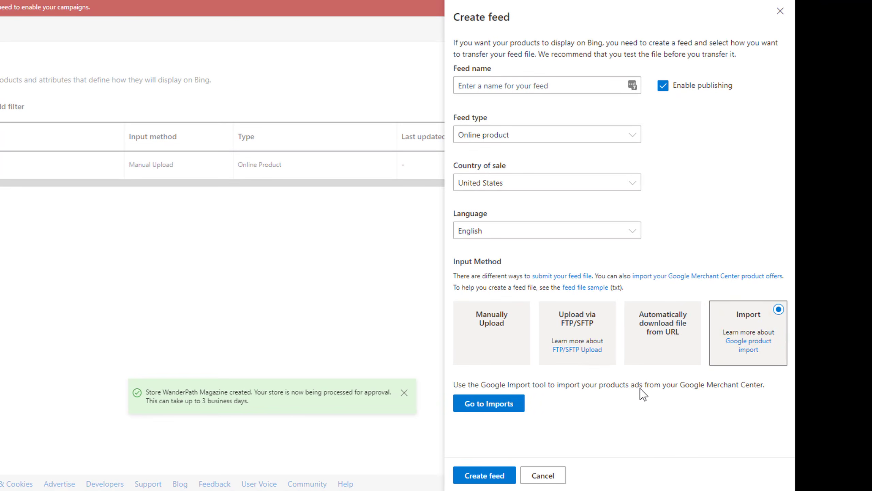
pyautogui.click(659, 343)
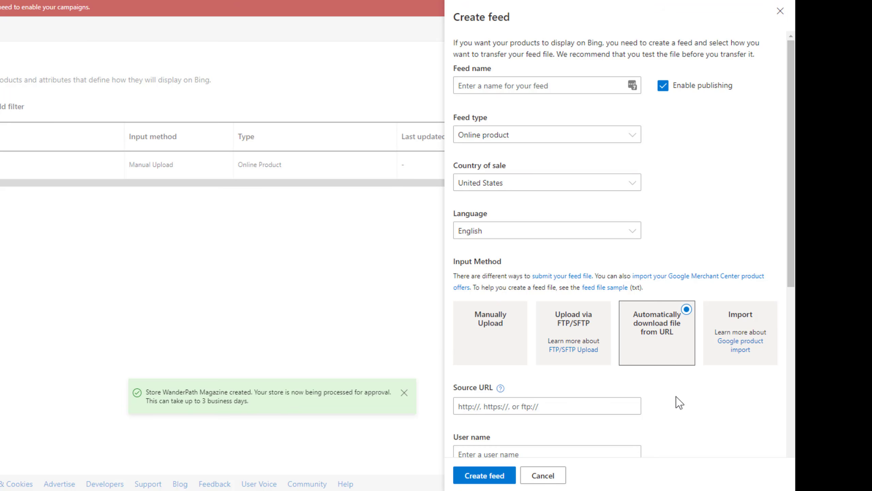
pyautogui.scroll(-3, 676, 397)
pyautogui.click(565, 220)
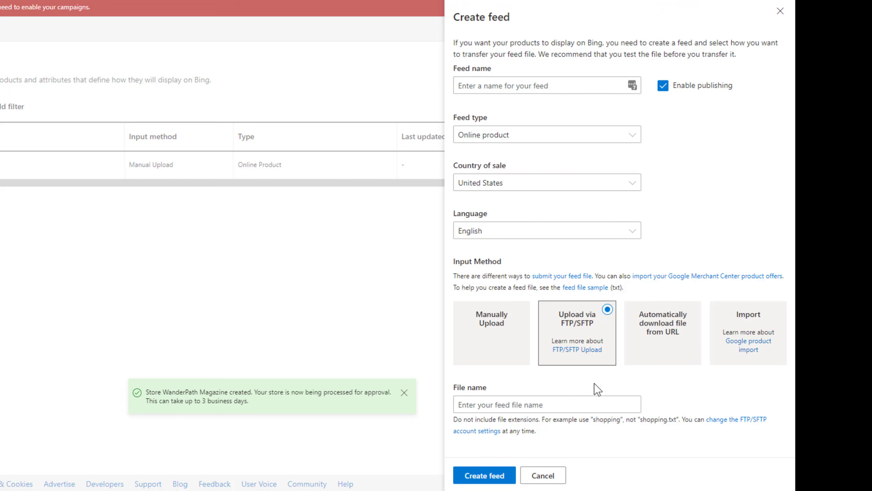
pyautogui.click(643, 332)
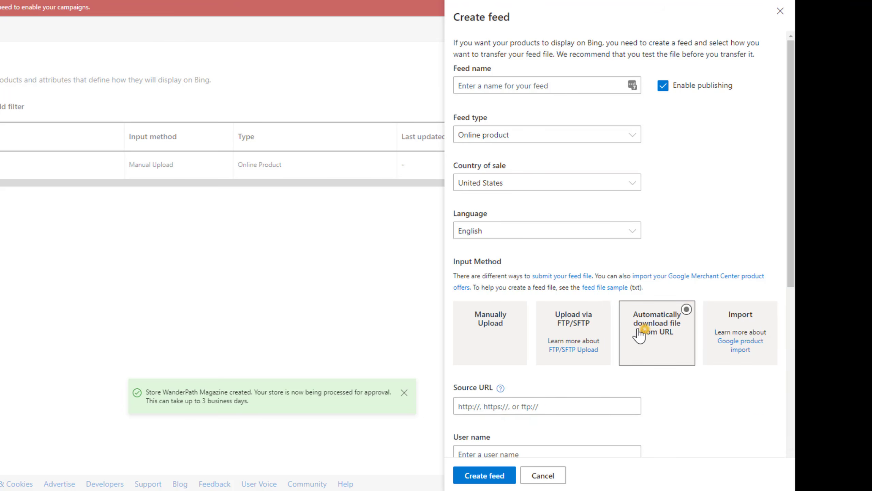
pyautogui.scroll(-4, 538, 367)
pyautogui.scroll(-5, 607, 416)
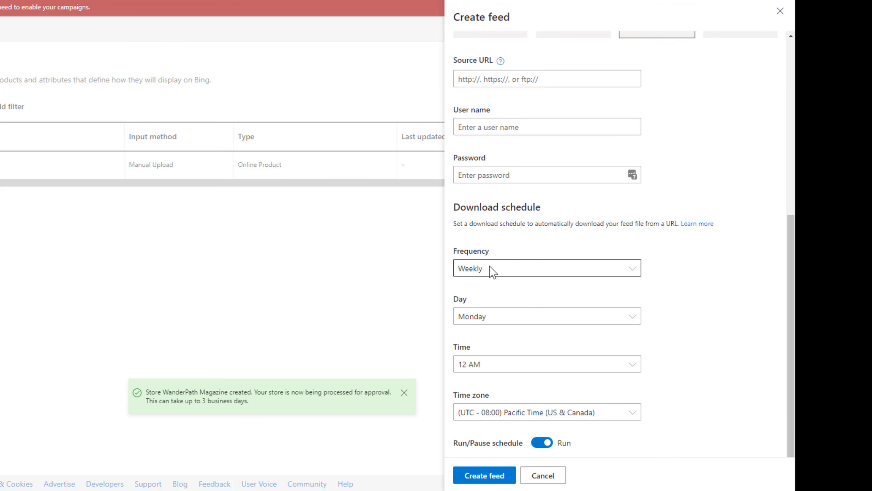
# Step: Check the download schedule's frequency options, and set the feed's input method to Manually Upload
pyautogui.click(490, 267)
pyautogui.click(680, 237)
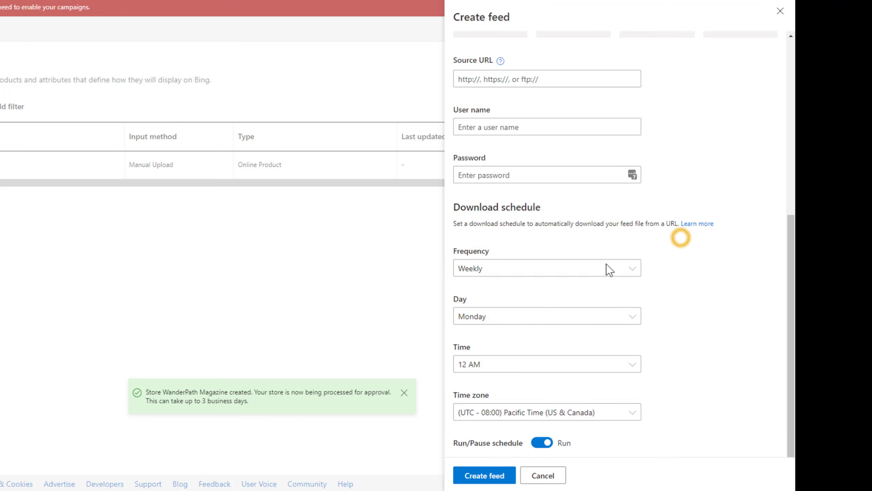
pyautogui.scroll(3, 606, 264)
pyautogui.scroll(5, 541, 317)
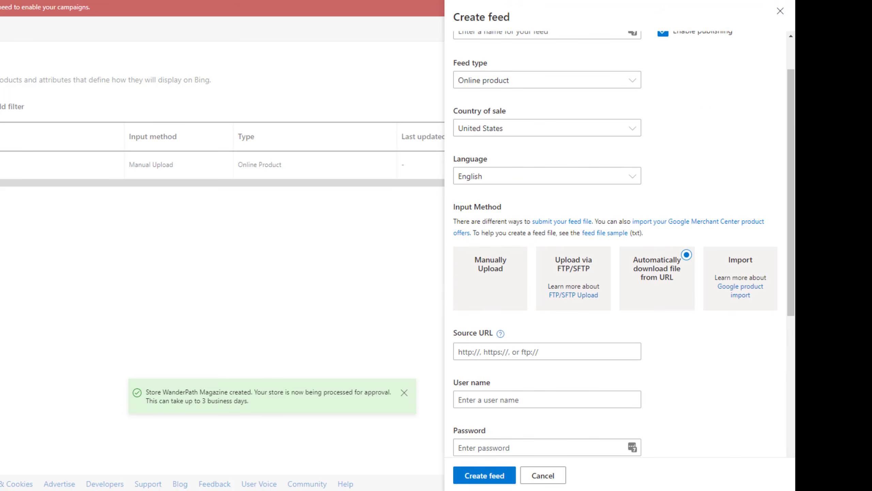
pyautogui.click(658, 276)
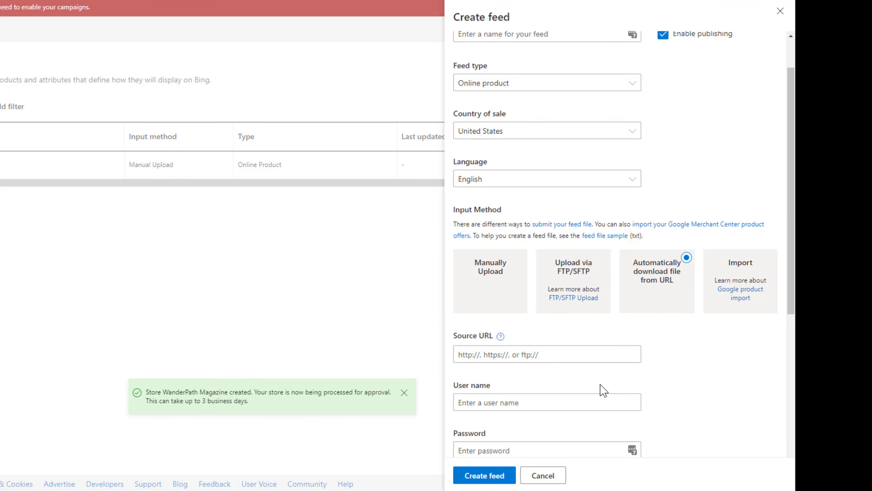
pyautogui.scroll(2, 549, 364)
pyautogui.click(506, 341)
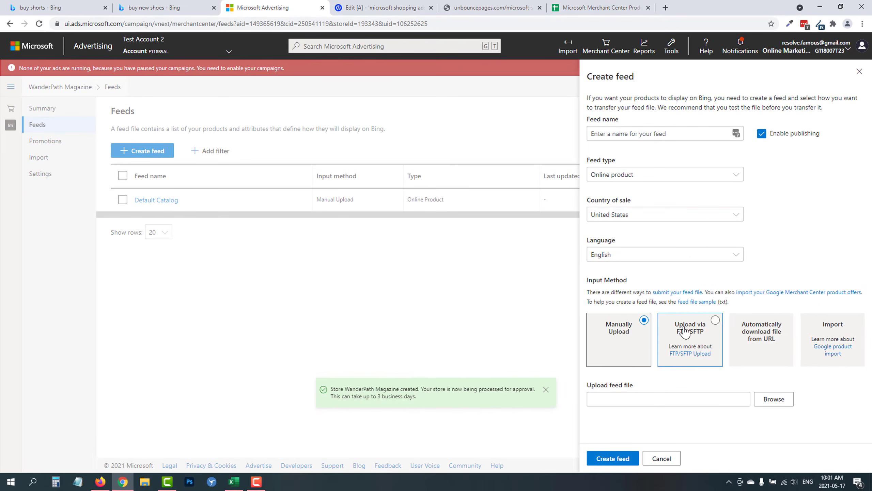
# Step: Review the feed type and country options, and set the feed's country of sale to Canada
pyautogui.click(607, 134)
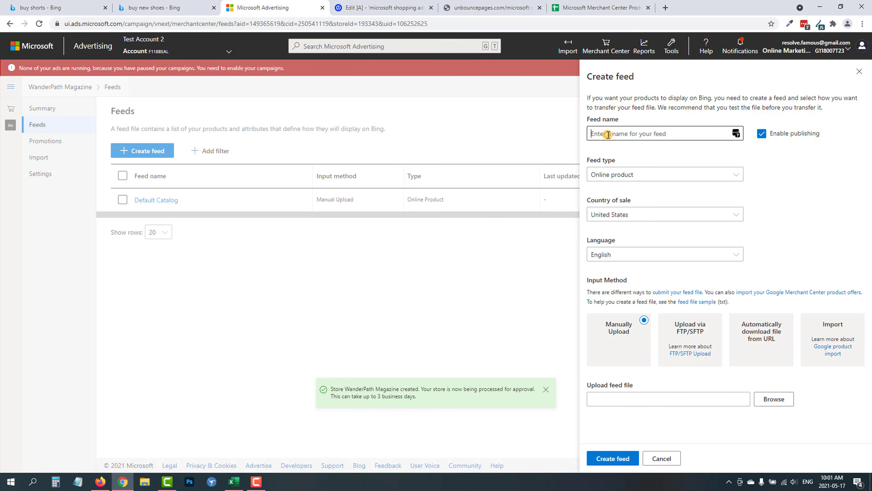
pyautogui.click(623, 173)
pyautogui.click(786, 196)
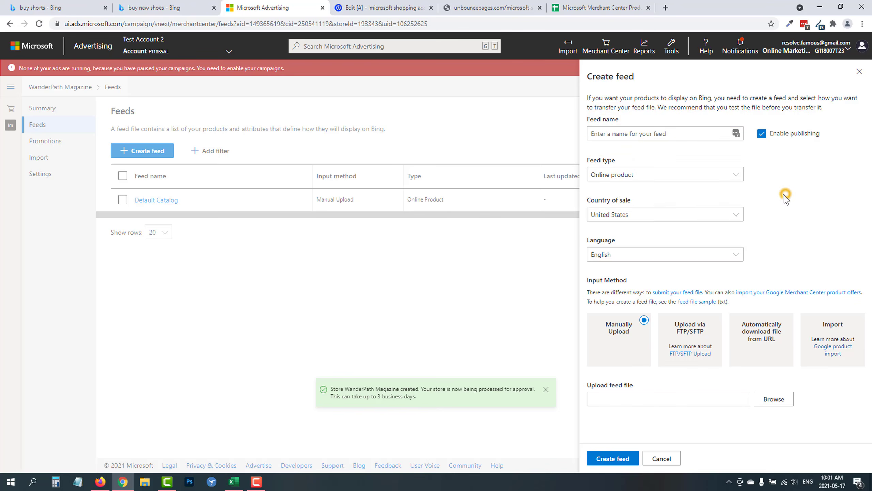
pyautogui.click(613, 214)
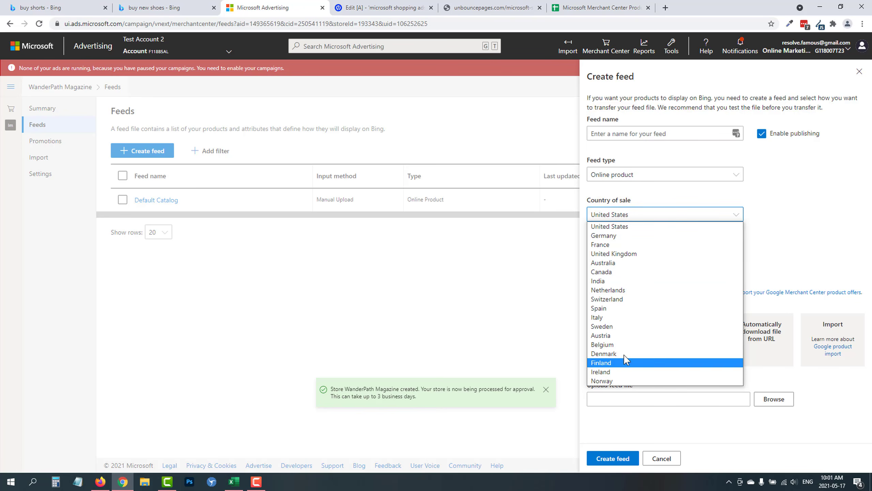
pyautogui.click(614, 227)
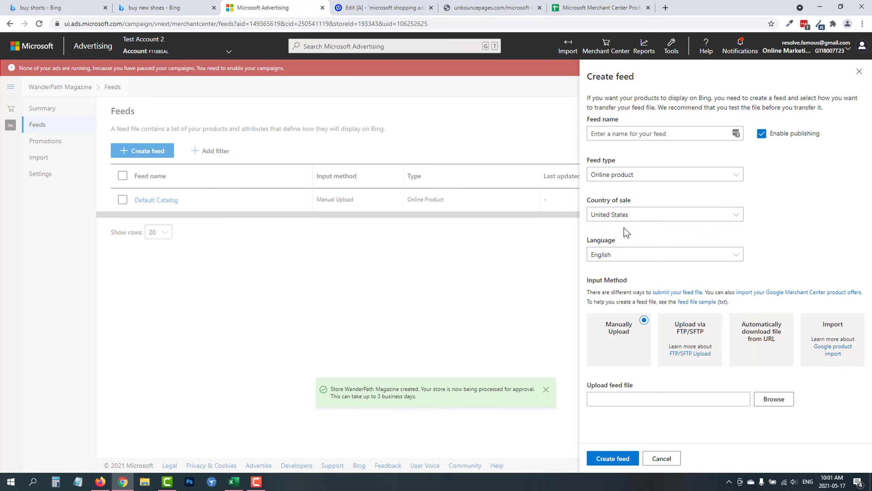
pyautogui.click(620, 216)
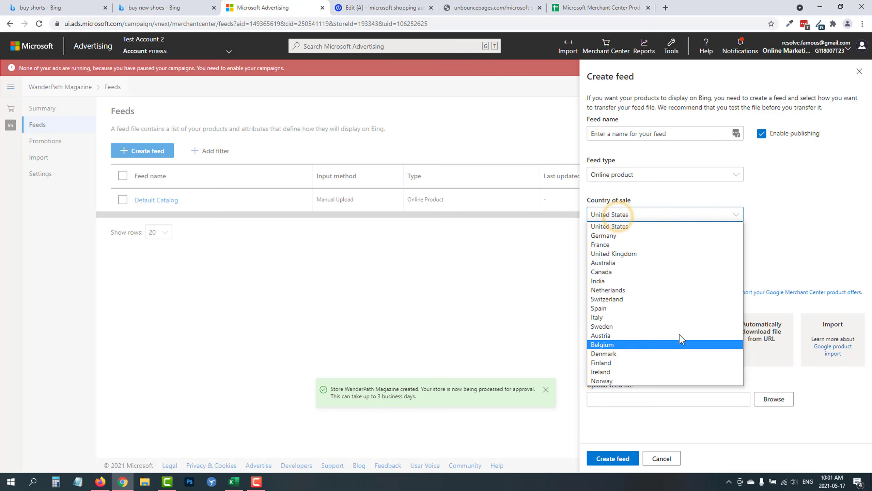
pyautogui.click(602, 272)
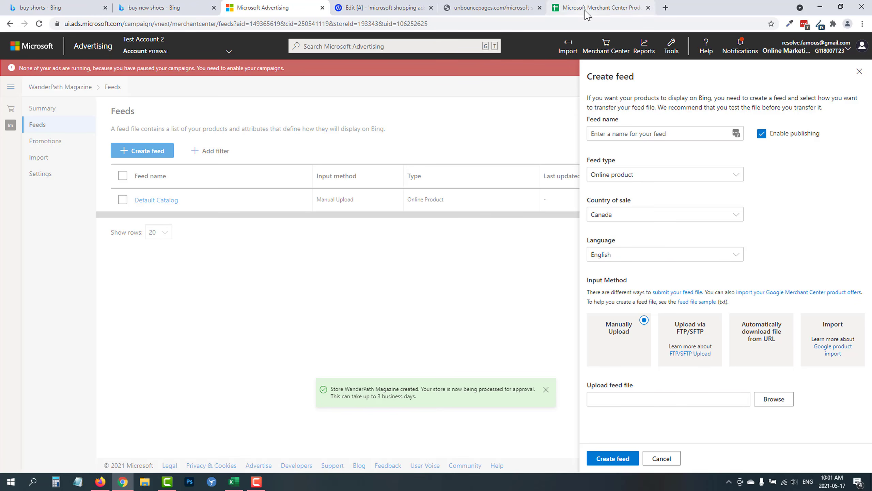
# Step: Open the help article on submitting a feed file and read how to create or update one
pyautogui.click(659, 292)
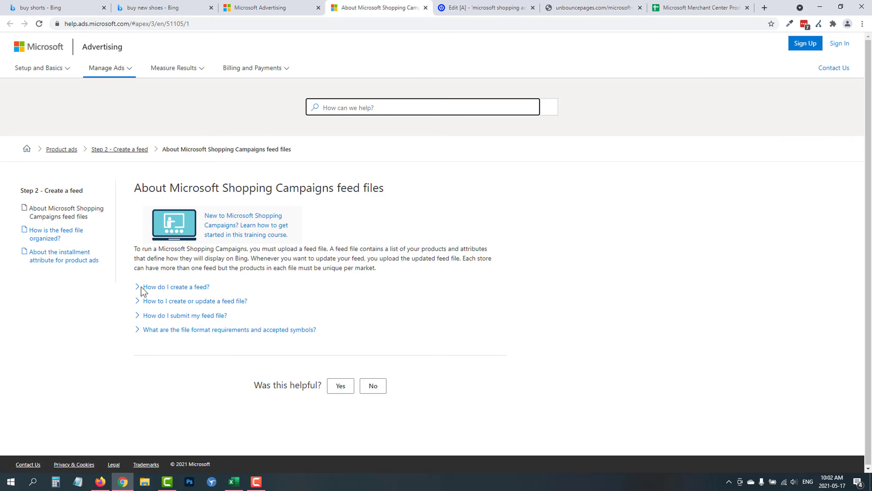
pyautogui.click(194, 301)
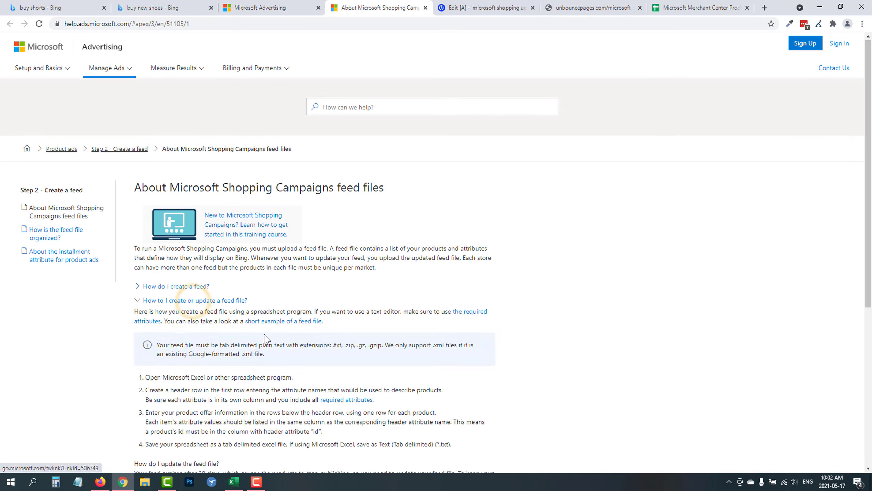
pyautogui.scroll(-4, 217, 376)
pyautogui.scroll(2, 183, 255)
pyautogui.click(168, 196)
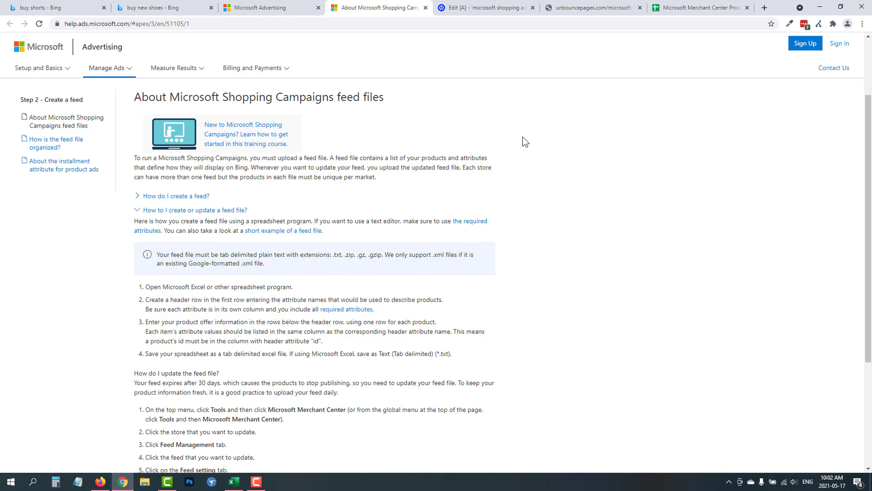
pyautogui.scroll(-3, 281, 315)
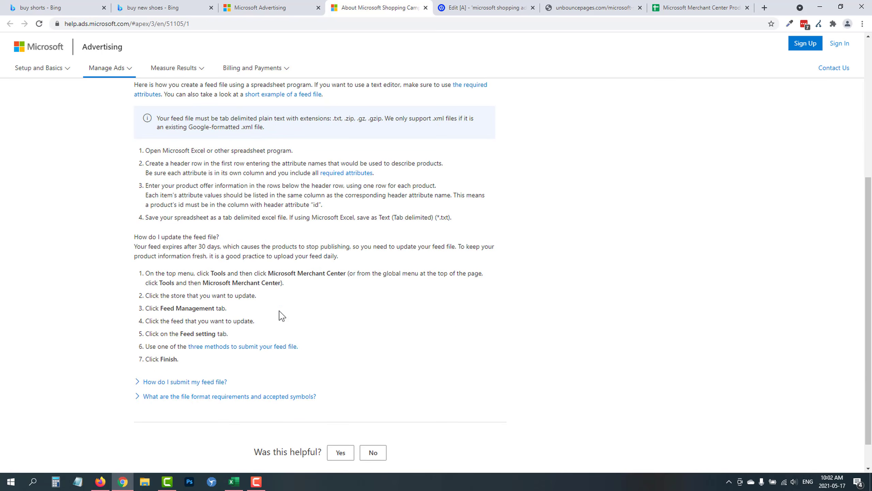
pyautogui.scroll(2, 197, 381)
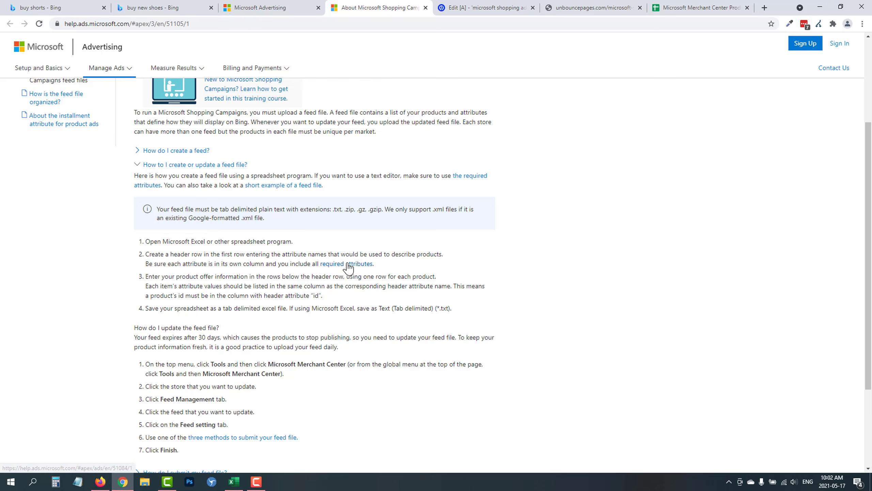
# Step: Open the required attributes article, expand Required Fields, and compare them with the column headers in the Microsoft Merchant Center Product Feed spreadsheet
pyautogui.click(343, 265)
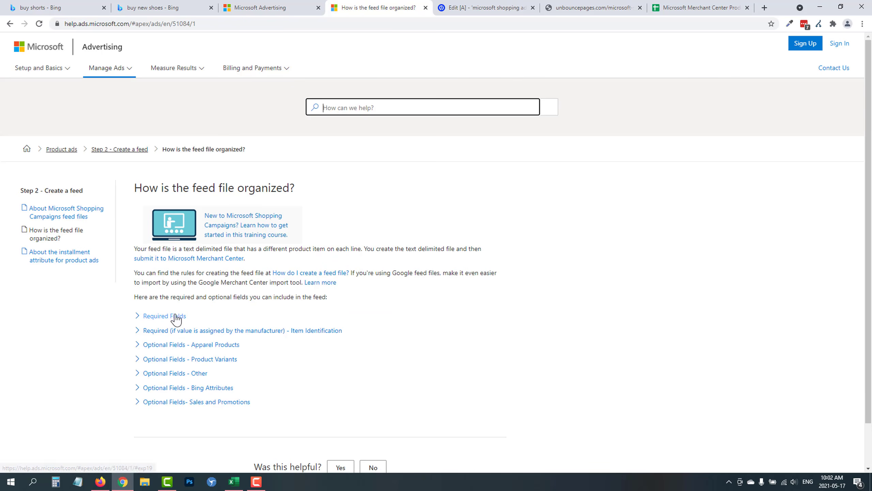
pyautogui.click(174, 316)
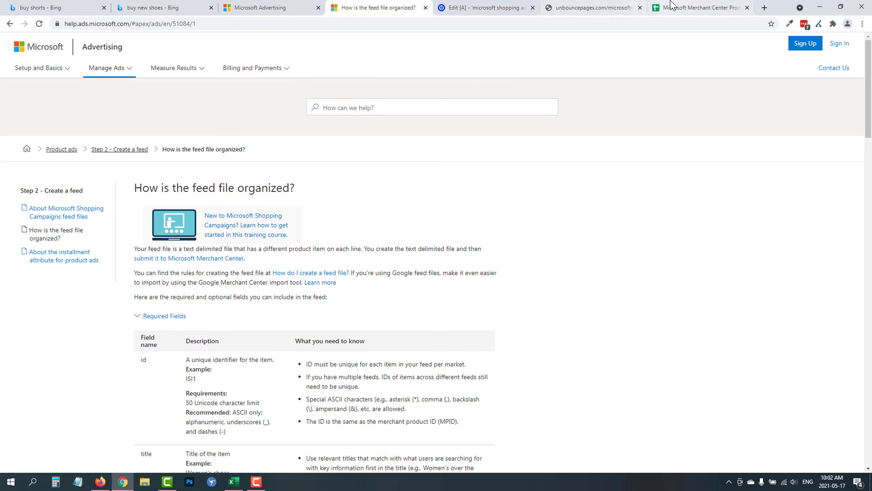
pyautogui.click(700, 5)
pyautogui.moveTo(681, 3); pyautogui.dragTo(358, 5)
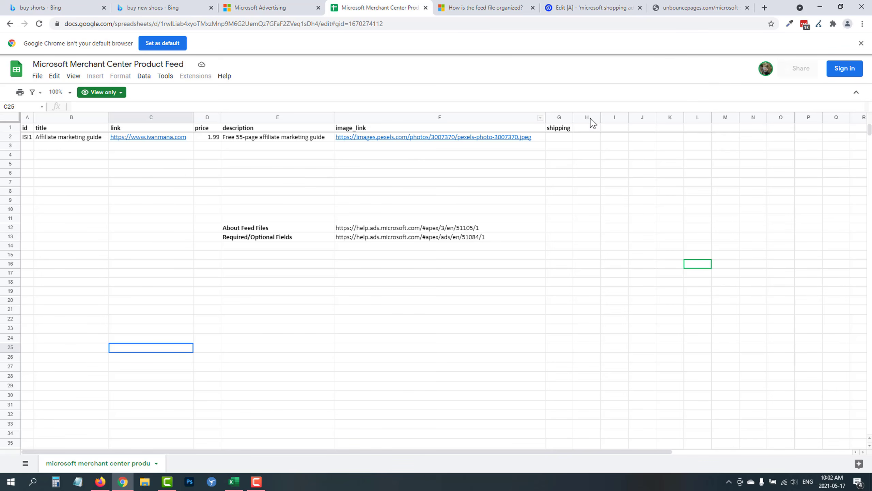
pyautogui.moveTo(475, 5); pyautogui.dragTo(395, 9)
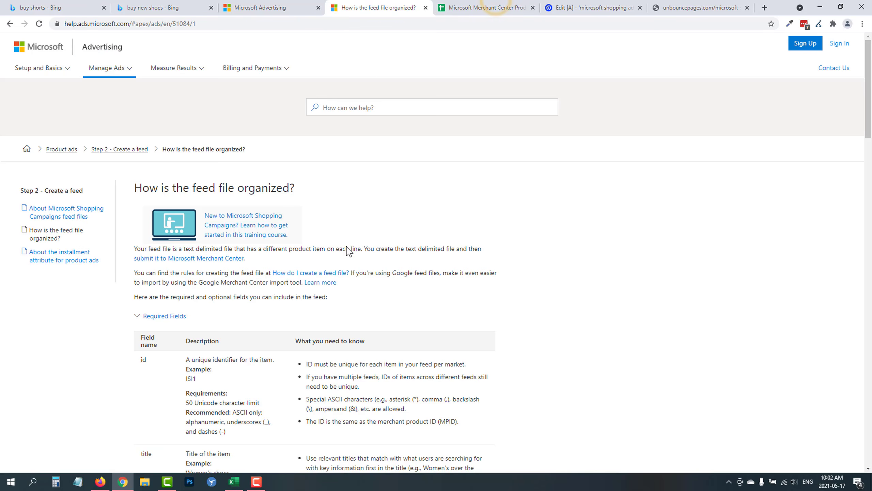
pyautogui.scroll(-3, 148, 168)
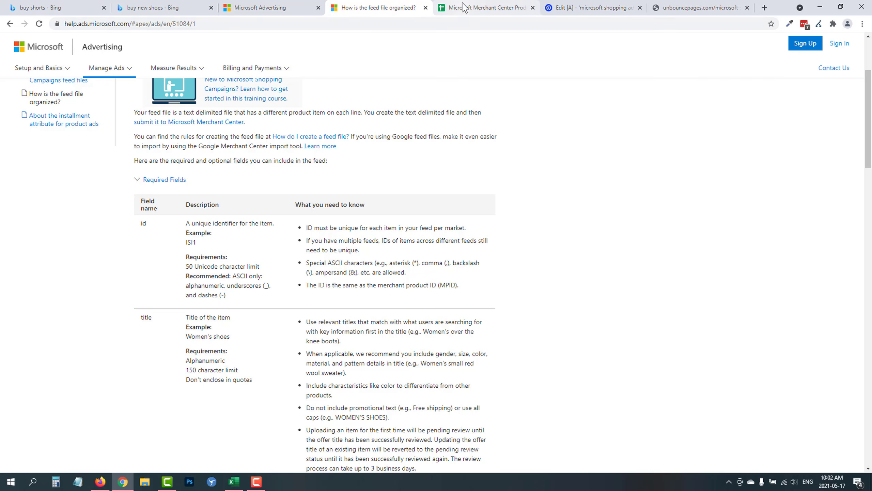
pyautogui.click(481, 3)
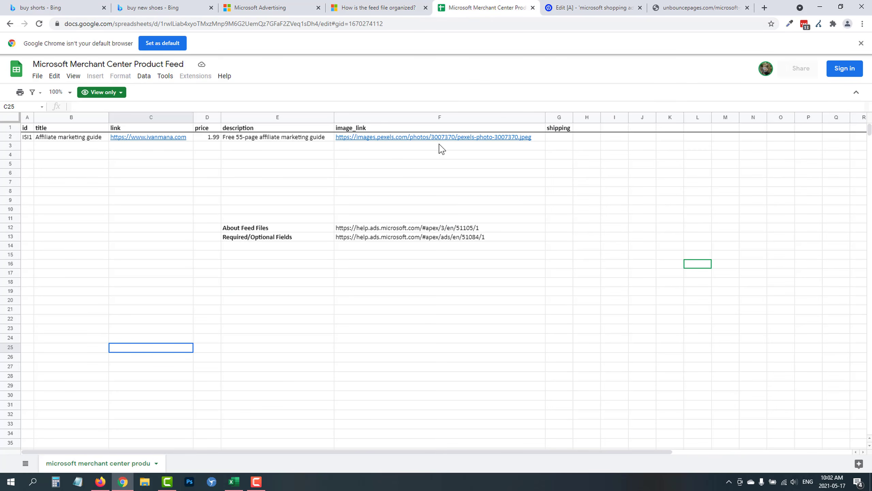
pyautogui.click(561, 128)
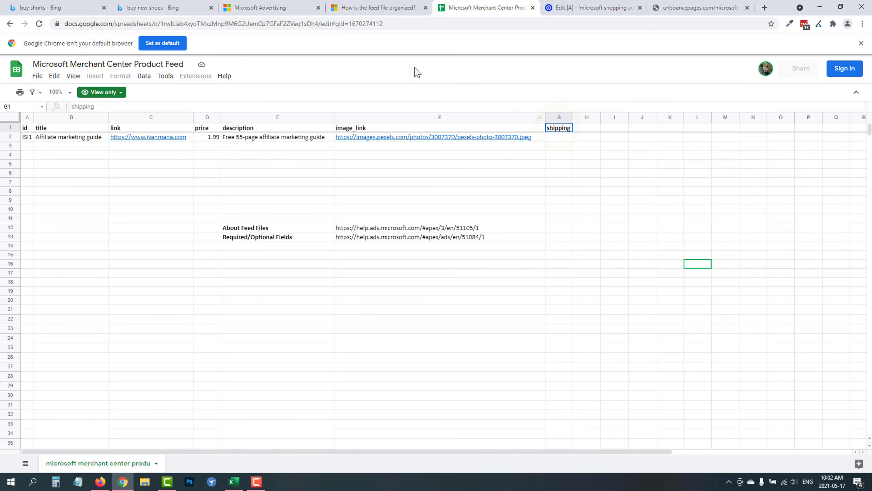
# Step: Read through the required fields in the feed file article, including price, description and shipping
pyautogui.click(359, 7)
pyautogui.scroll(-18, 298, 305)
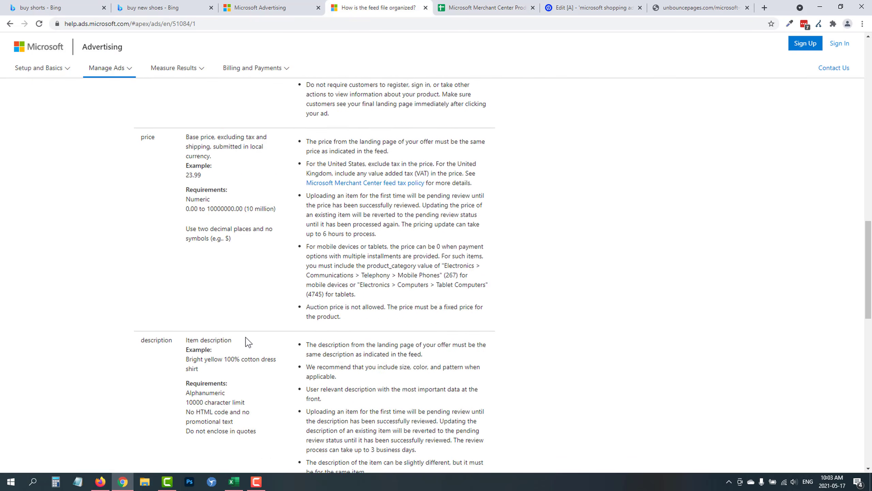
pyautogui.scroll(-8, 268, 333)
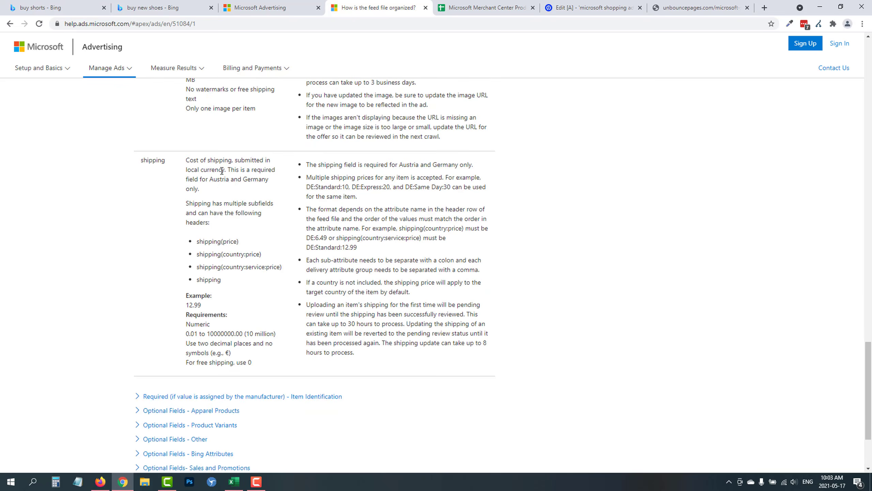
pyautogui.scroll(18, 278, 265)
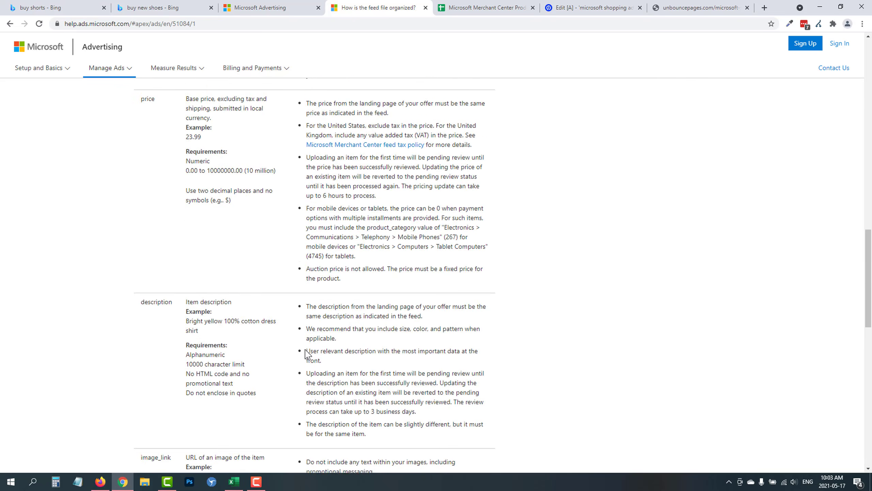
pyautogui.scroll(4, 273, 288)
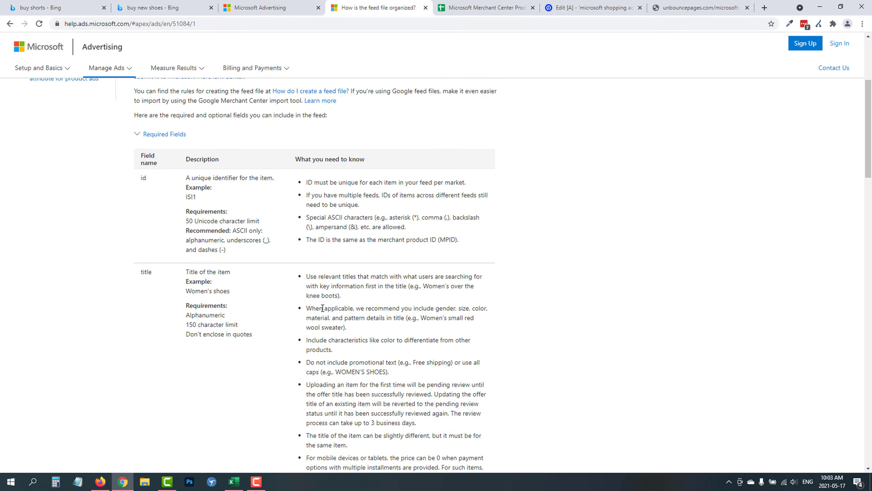
pyautogui.scroll(-10, 279, 310)
pyautogui.scroll(-12, 378, 229)
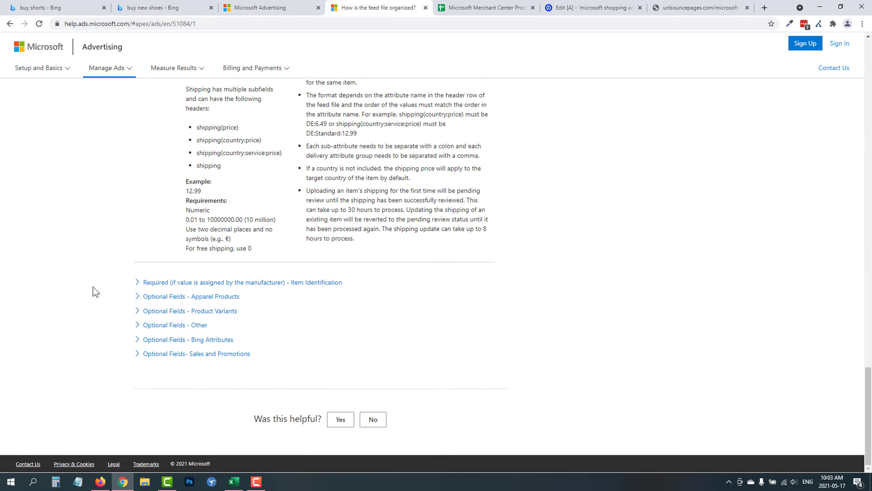
# Step: Expand the item identification fields required when assigned by the manufacturer, and review mpn, gtin and brand
pyautogui.click(209, 283)
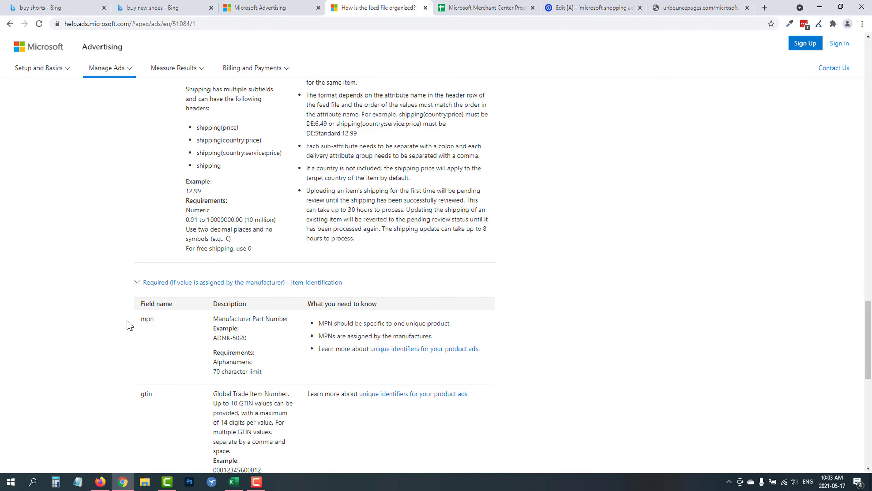
pyautogui.doubleClick(141, 320)
pyautogui.scroll(-3, 142, 309)
pyautogui.doubleClick(143, 257)
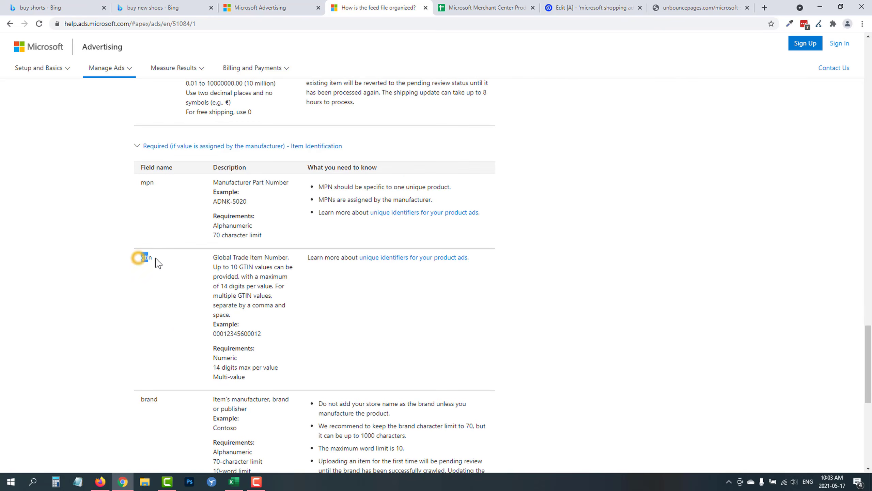
pyautogui.scroll(-3, 180, 308)
# Step: Copy the Required/Optional Fields link from the product feed spreadsheet, load it in the help article's tab, and return to the spreadsheet
pyautogui.click(467, 7)
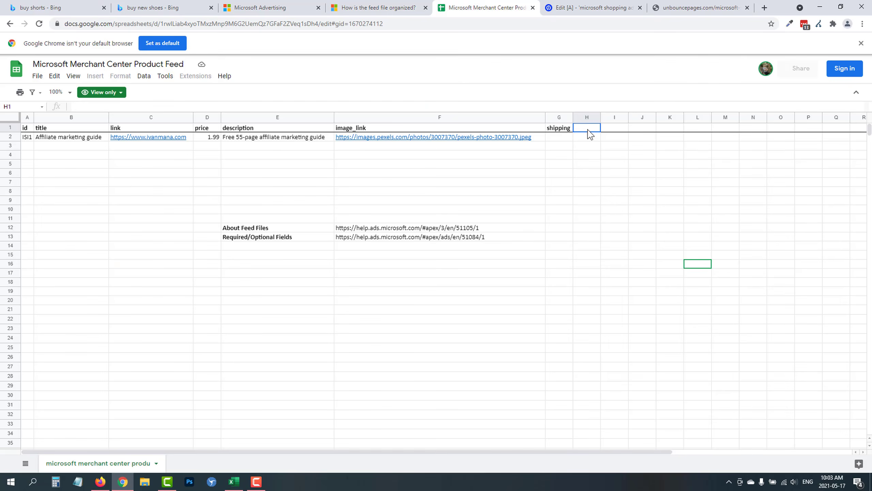
pyautogui.click(524, 165)
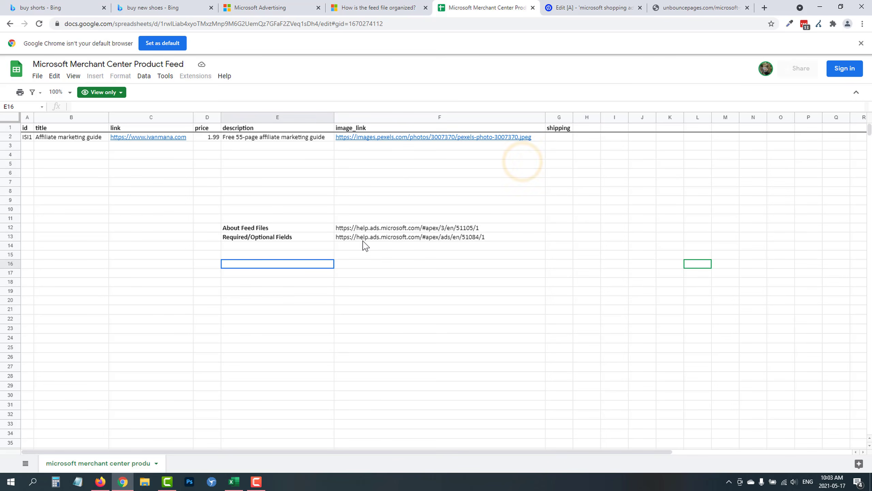
pyautogui.click(357, 237)
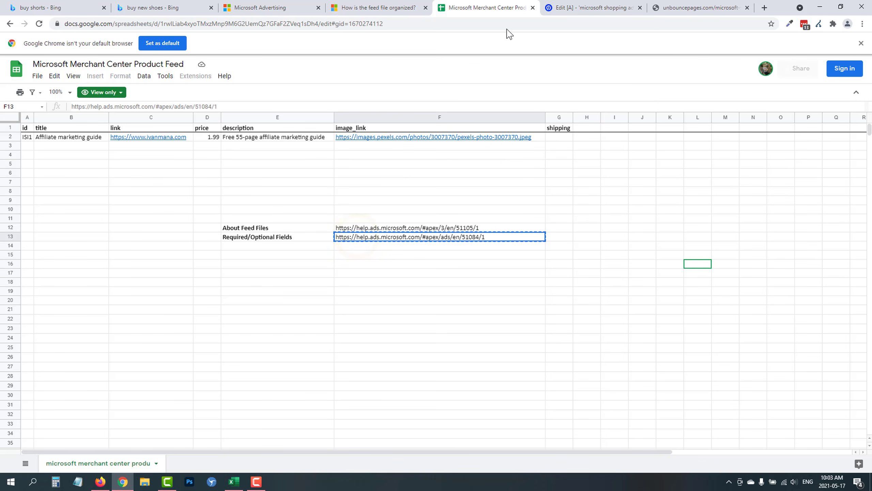
pyautogui.click(368, 7)
pyautogui.click(354, 23)
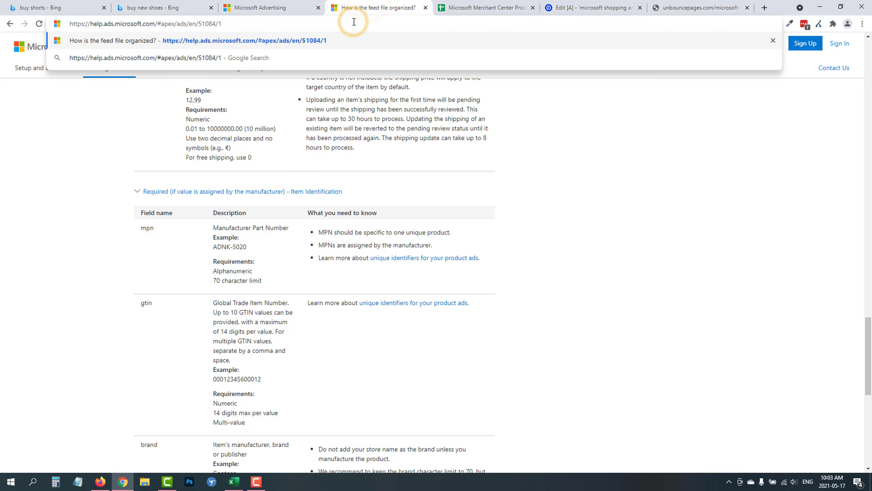
pyautogui.press('Return')
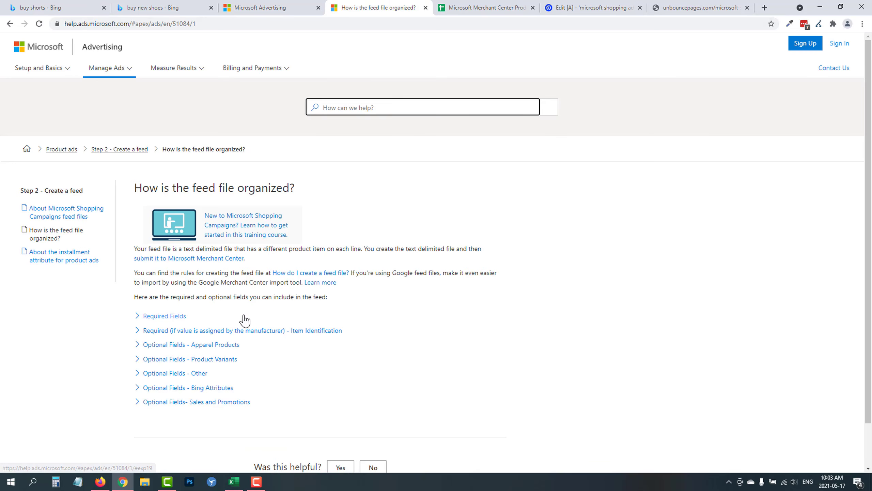
pyautogui.scroll(-2, 213, 312)
pyautogui.click(472, 7)
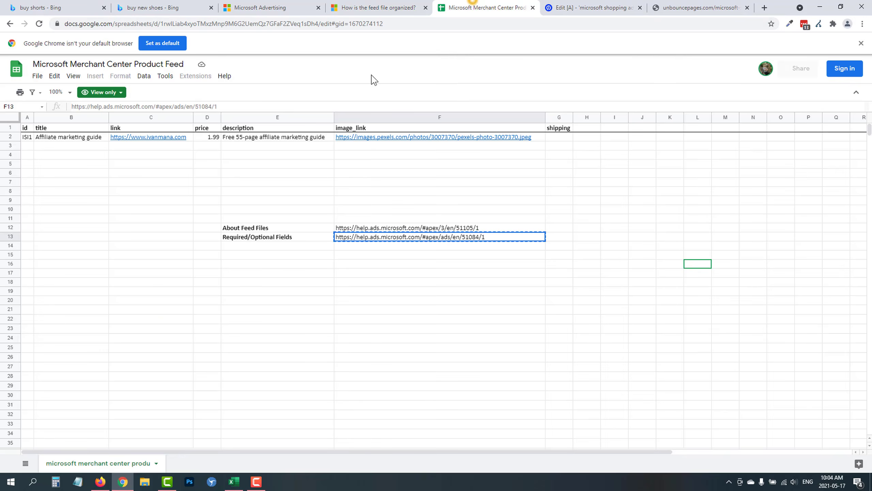
# Step: Revisit the Required Fields section of the feed file help article and return to the product feed spreadsheet
pyautogui.click(348, 7)
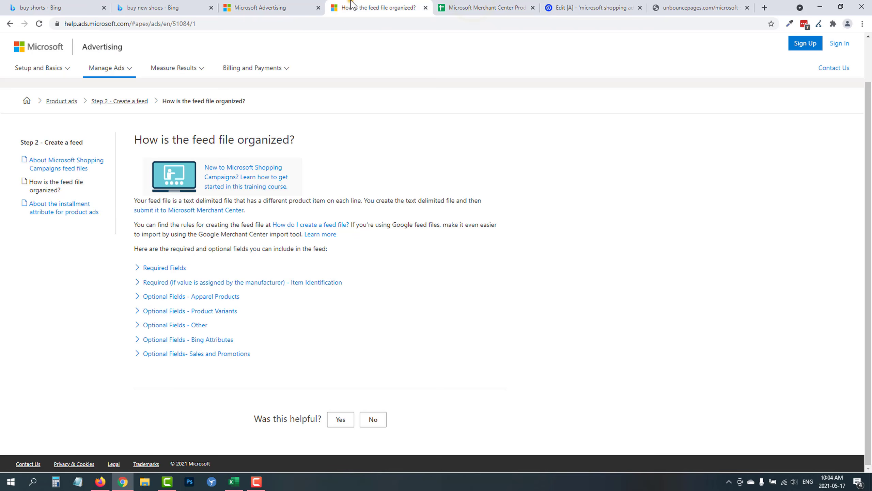
pyautogui.click(164, 268)
pyautogui.scroll(-1, 169, 271)
pyautogui.click(162, 221)
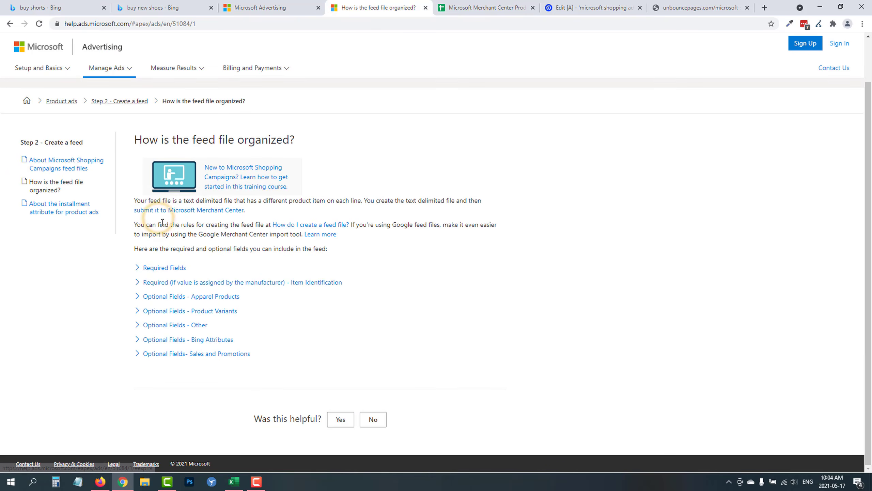
pyautogui.click(471, 3)
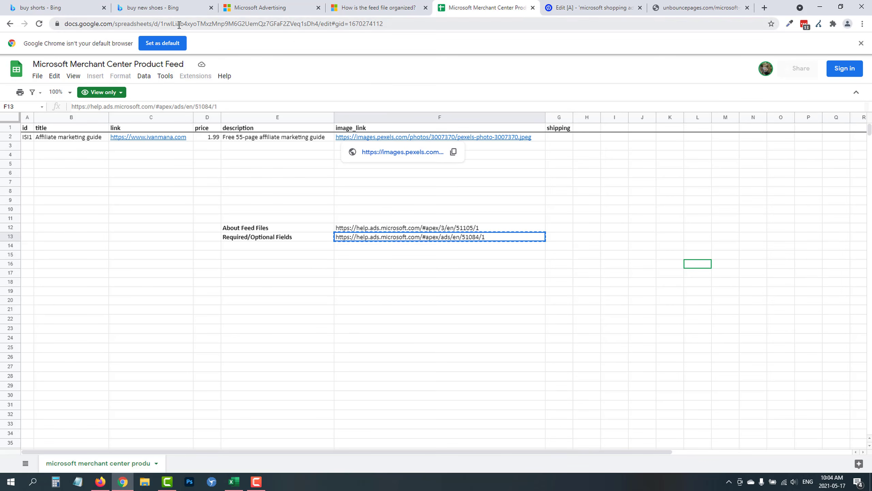
# Step: Check the shared Google Sheet's view-only access and the file formats in which it can be downloaded
pyautogui.click(172, 176)
pyautogui.click(115, 92)
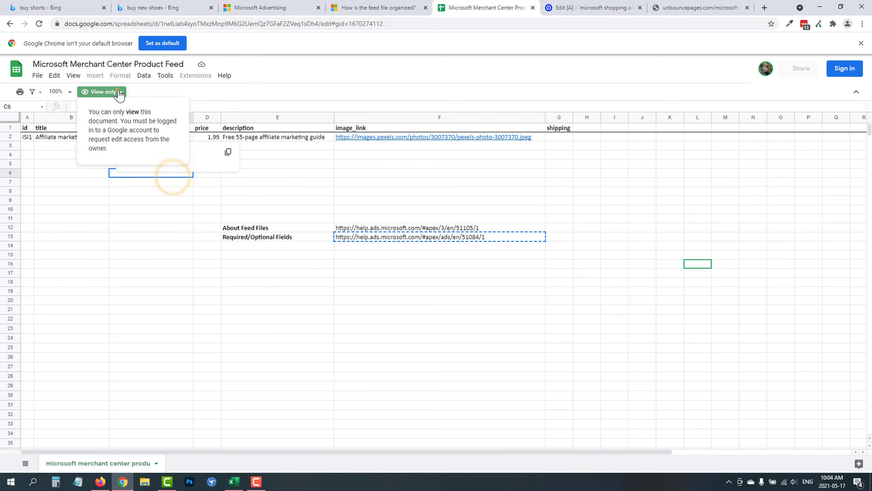
pyautogui.click(130, 221)
pyautogui.click(37, 76)
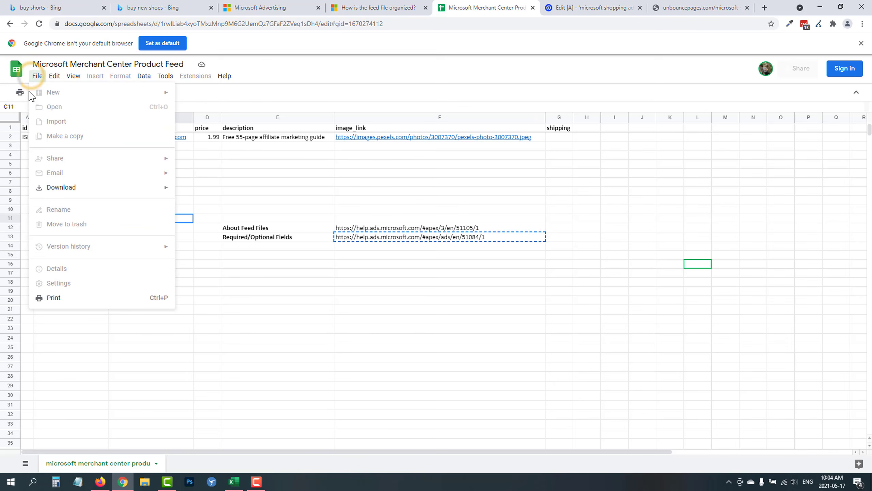
pyautogui.moveTo(77, 193)
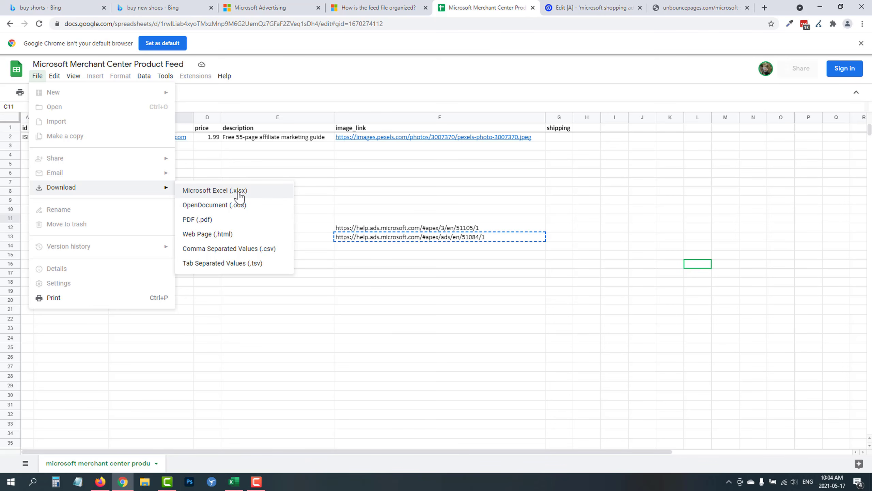
pyautogui.click(236, 167)
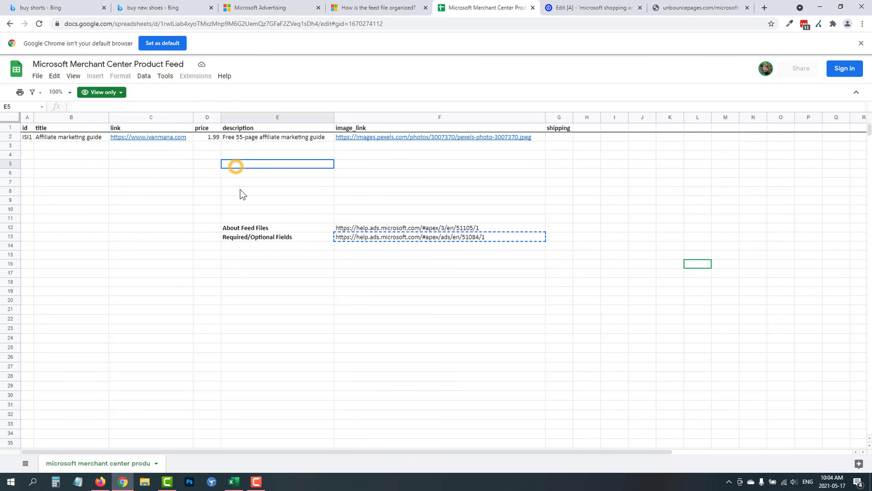
# Step: Switch to the product feed workbook in Excel and examine the file types available for saving a copy, without saving
pyautogui.click(234, 482)
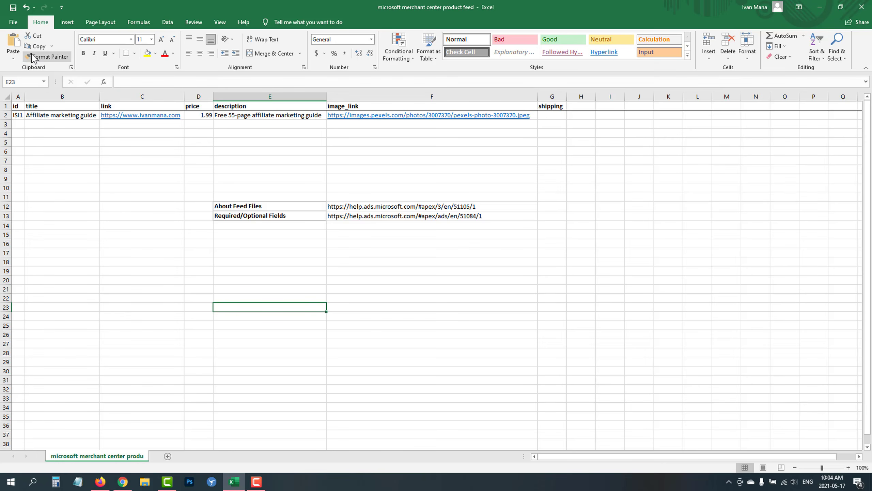
pyautogui.click(9, 24)
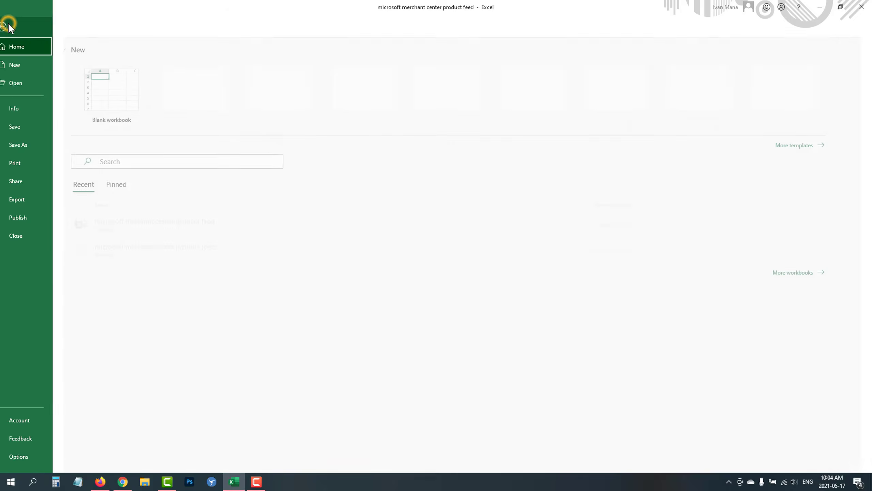
pyautogui.click(30, 145)
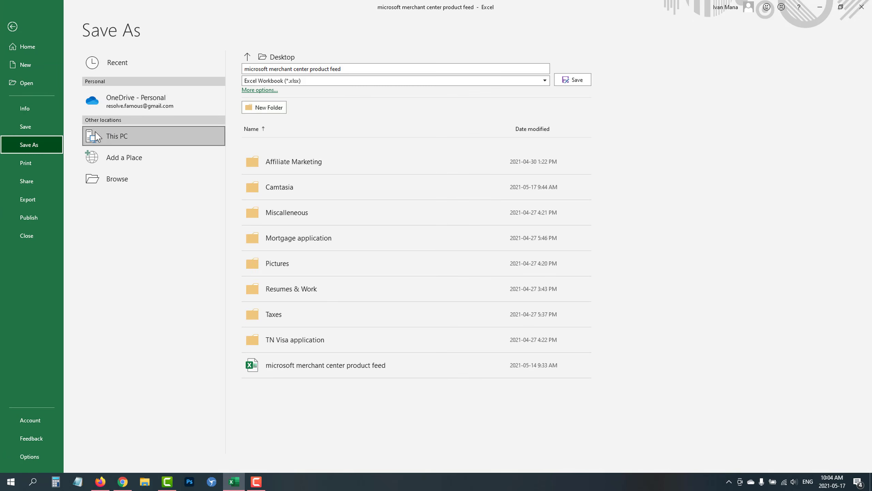
pyautogui.click(518, 82)
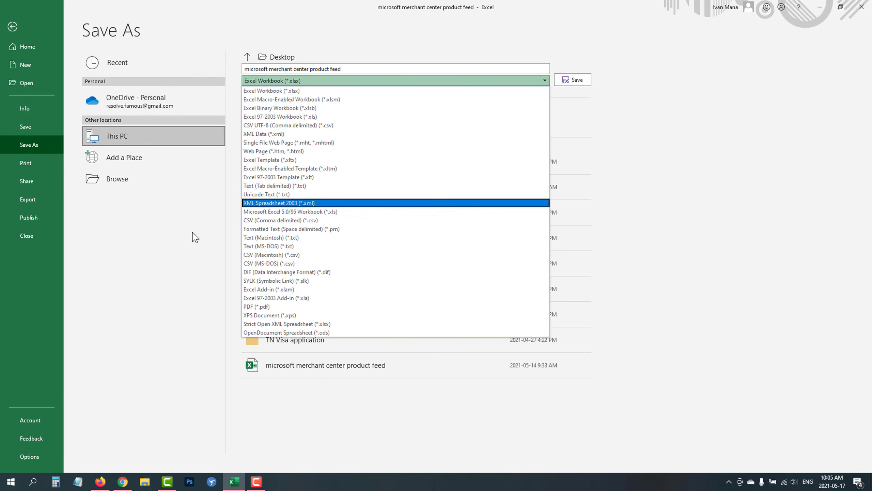
pyautogui.click(180, 236)
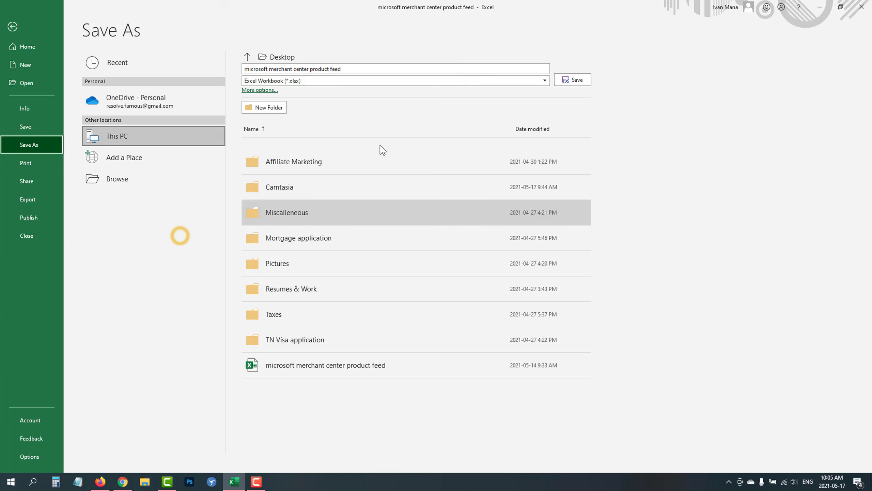
pyautogui.click(360, 81)
pyautogui.click(158, 282)
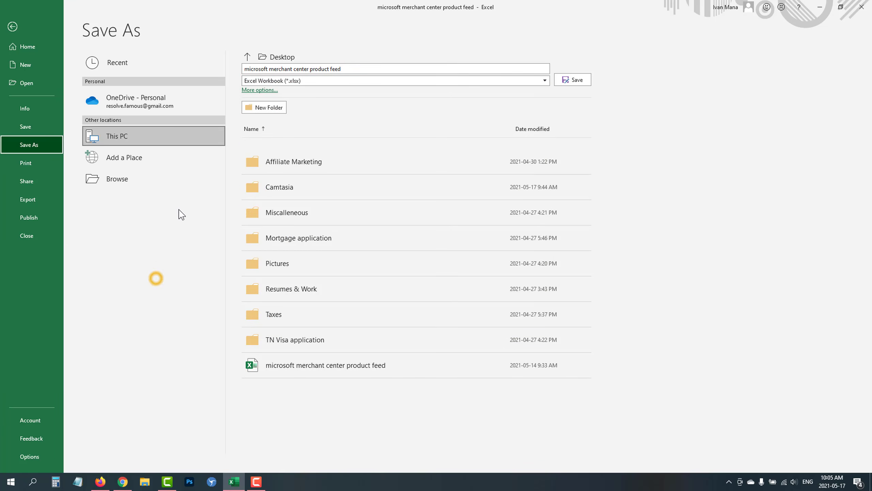
pyautogui.click(12, 27)
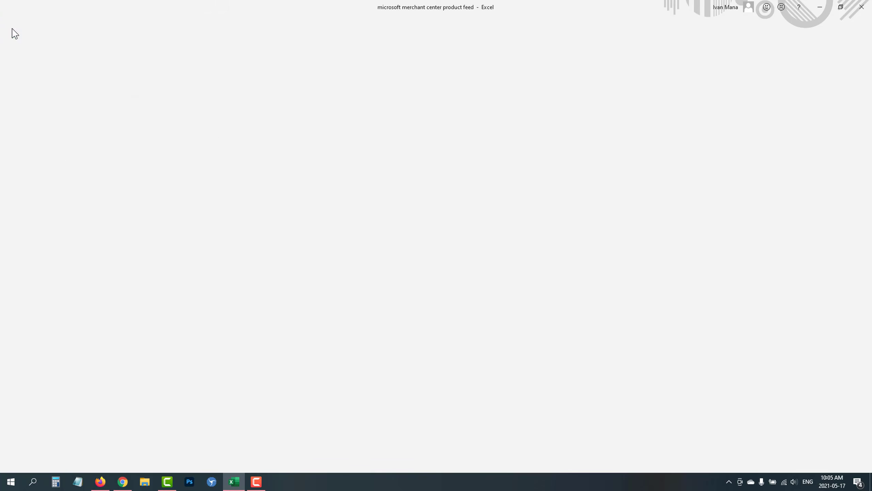
pyautogui.click(59, 138)
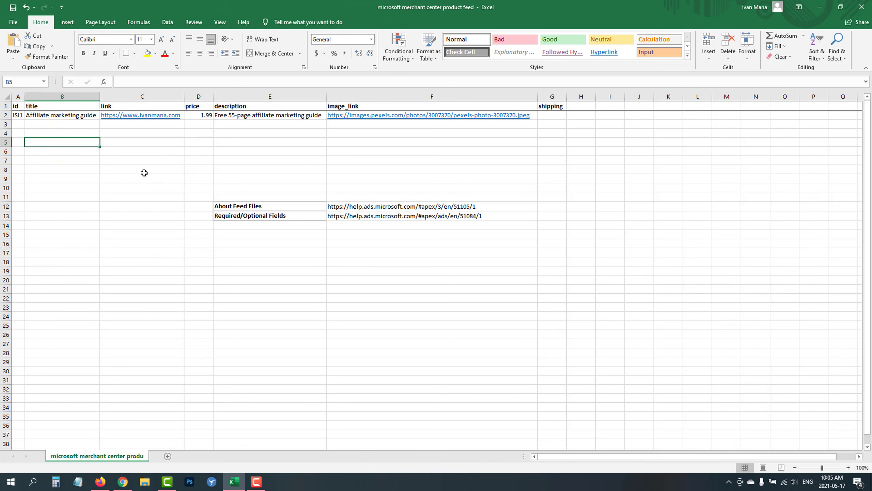
pyautogui.moveTo(16, 116); pyautogui.dragTo(518, 117)
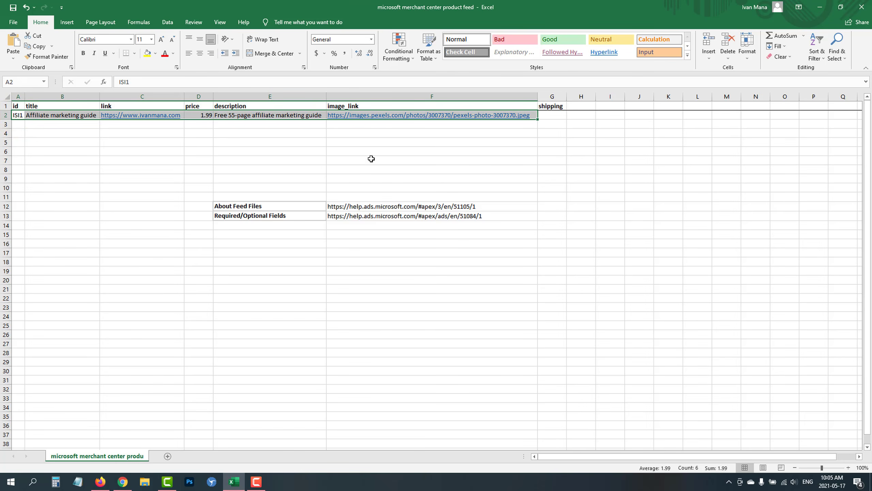
pyautogui.press('BackSpace')
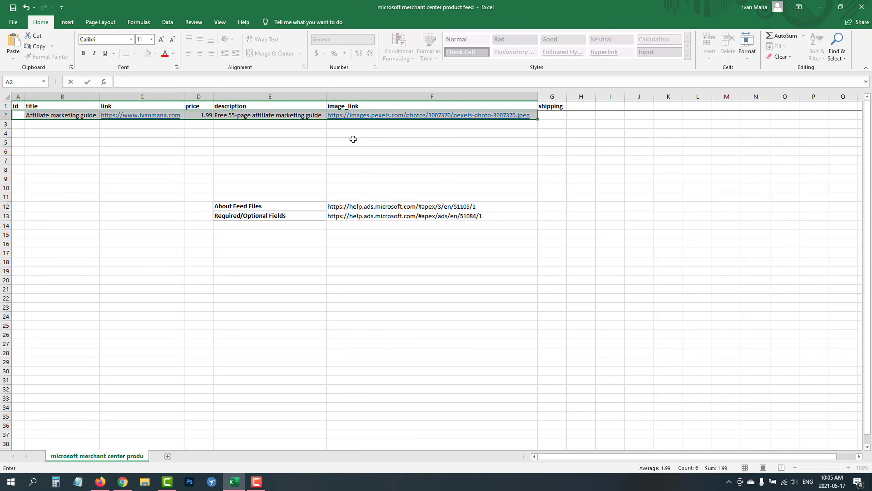
pyautogui.press('Escape')
pyautogui.click(59, 151)
# Step: Review the id requirements in the feed file help article and enter ISI2 as the id in cell A3 of the Excel feed
pyautogui.click(20, 127)
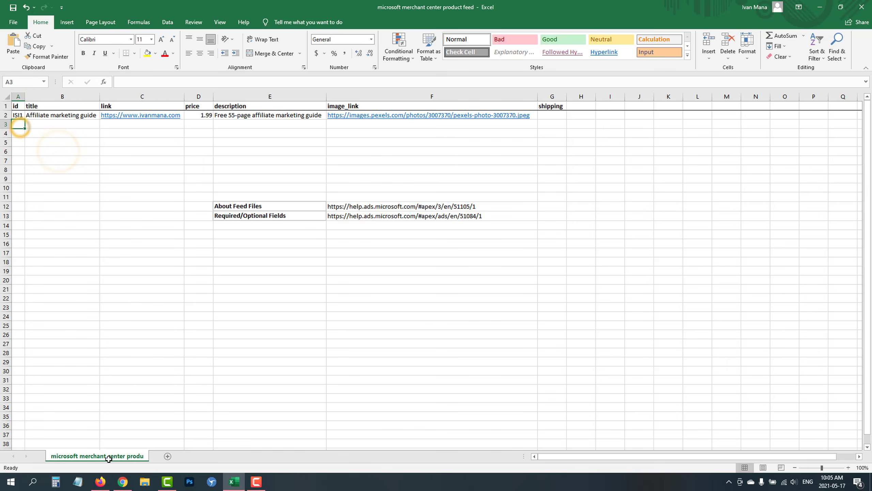
pyautogui.click(122, 482)
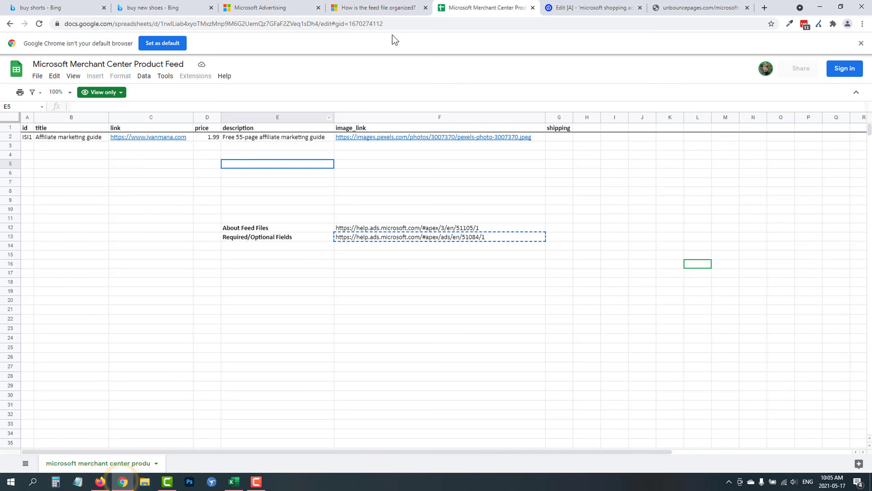
pyautogui.click(373, 7)
pyautogui.click(181, 270)
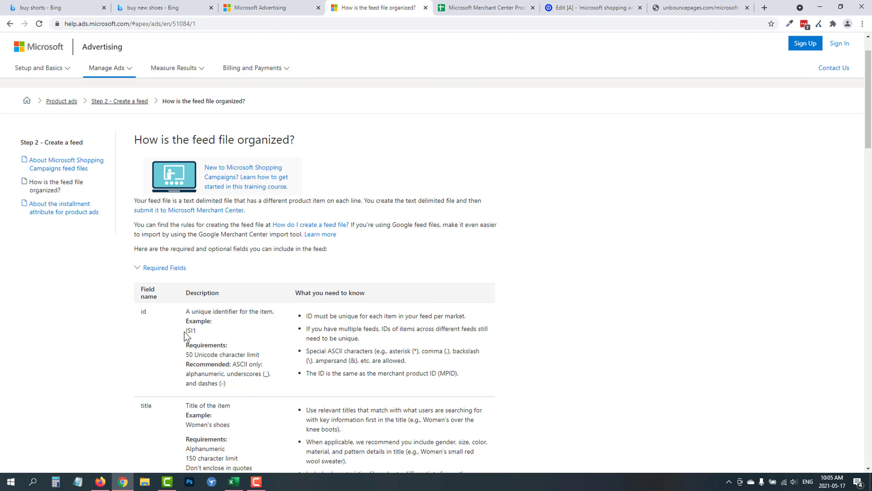
pyautogui.moveTo(317, 313); pyautogui.dragTo(399, 372)
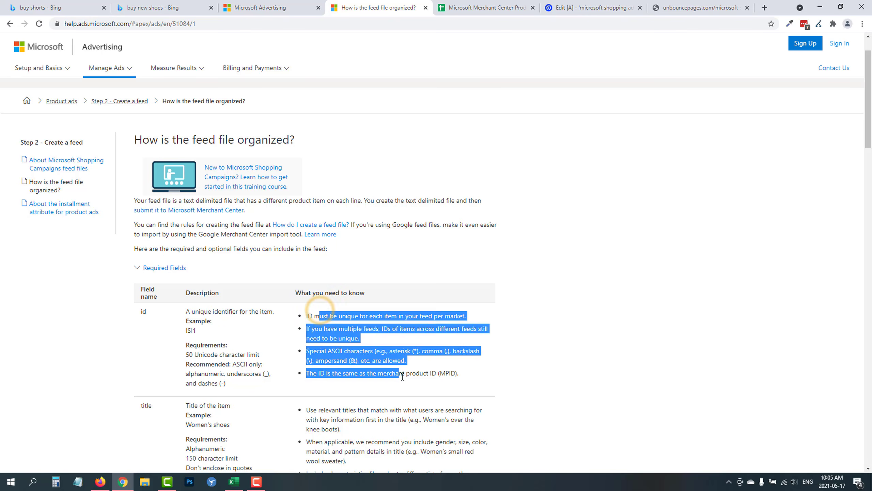
pyautogui.click(354, 345)
pyautogui.scroll(-2, 354, 345)
pyautogui.click(245, 482)
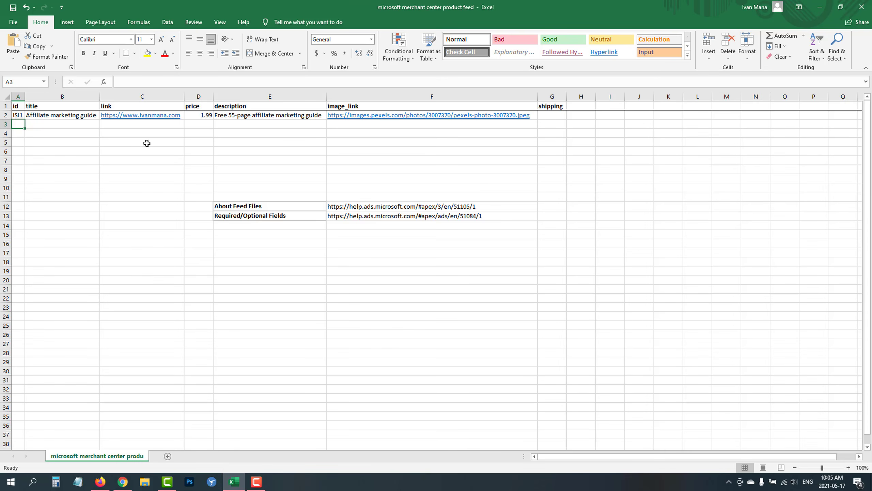
pyautogui.write('ISI1')
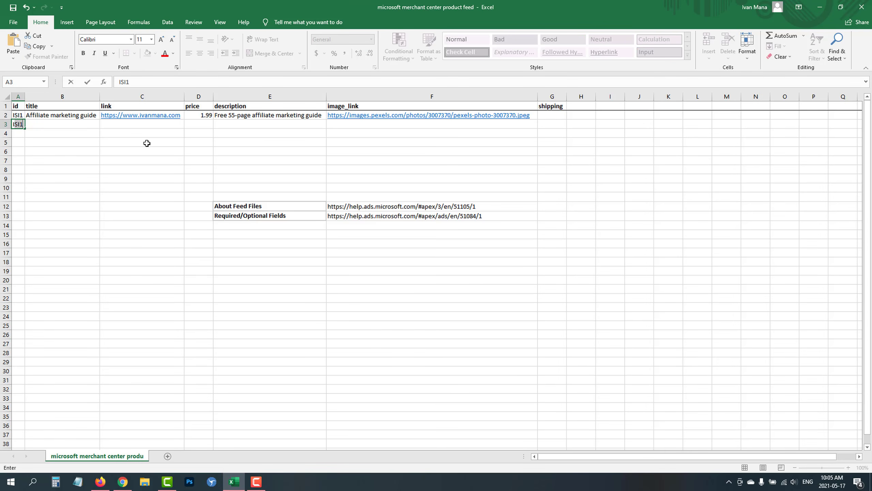
pyautogui.press('Return')
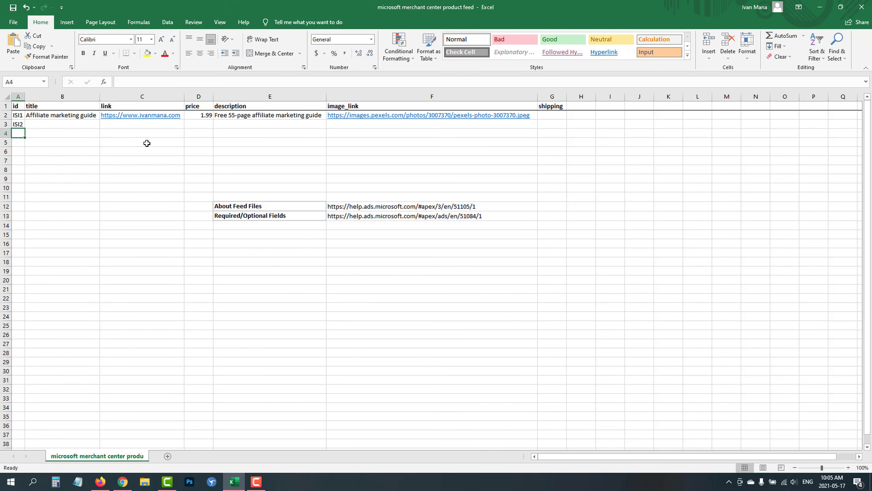
# Step: Check the product name on the landing page in Chrome and enter WanderPath Magazine as the ISI2 item's title in Excel
pyautogui.click(58, 123)
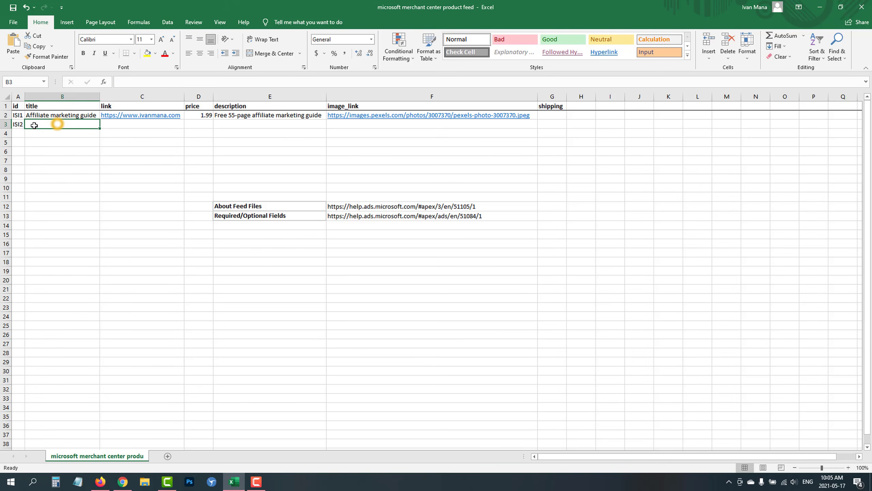
pyautogui.write('Ma')
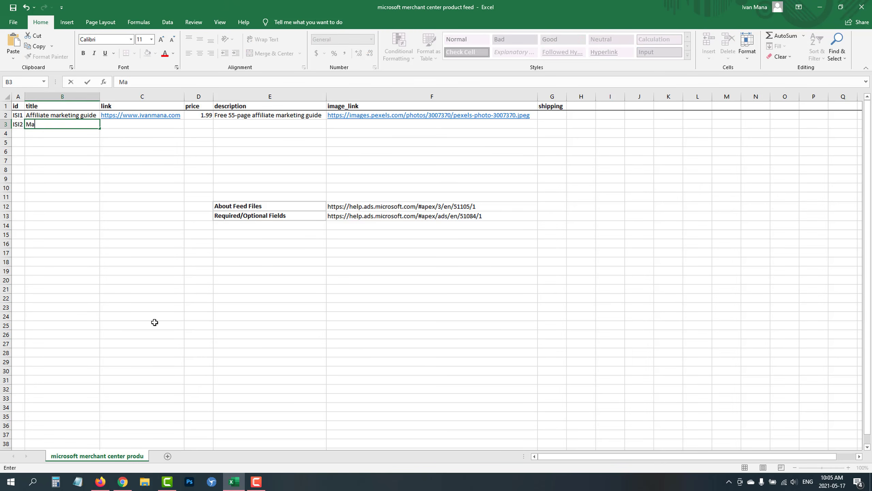
pyautogui.click(123, 481)
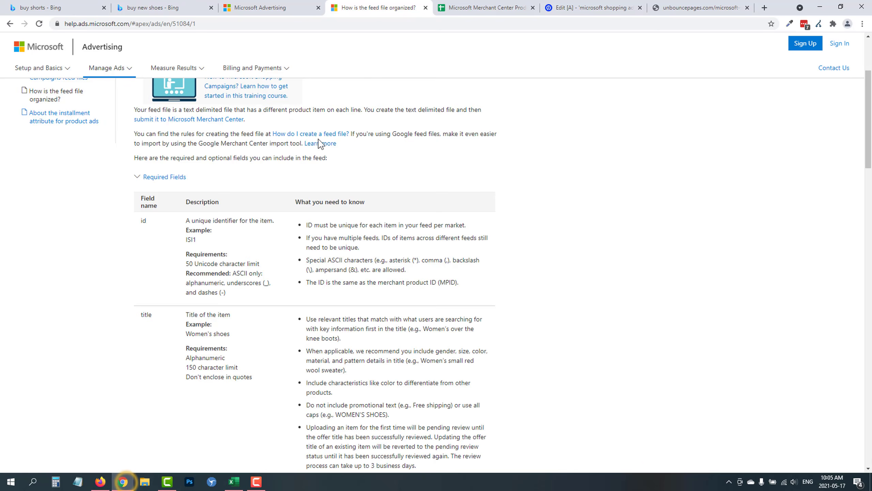
pyautogui.click(697, 7)
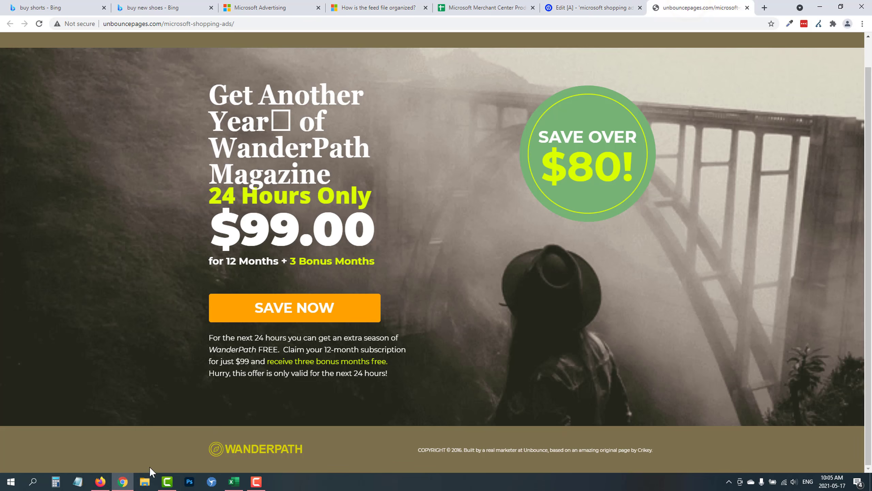
pyautogui.click(236, 481)
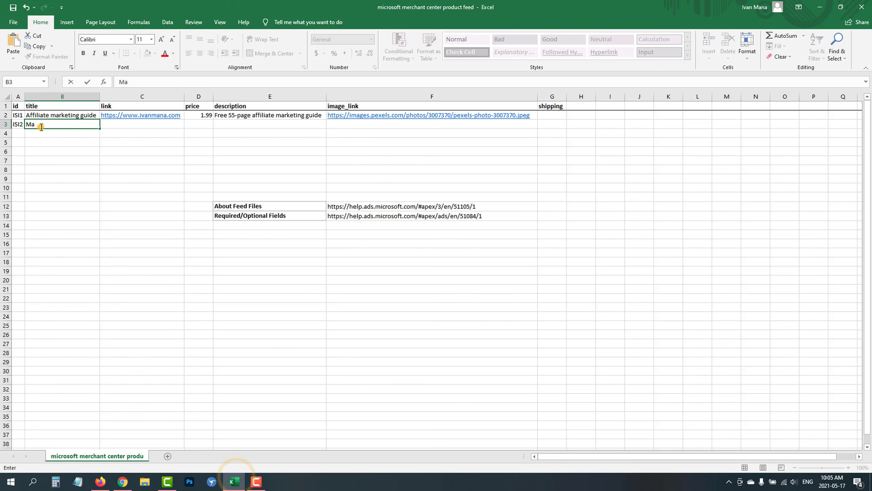
pyautogui.doubleClick(41, 125)
pyautogui.write('WanderPath Magazine')
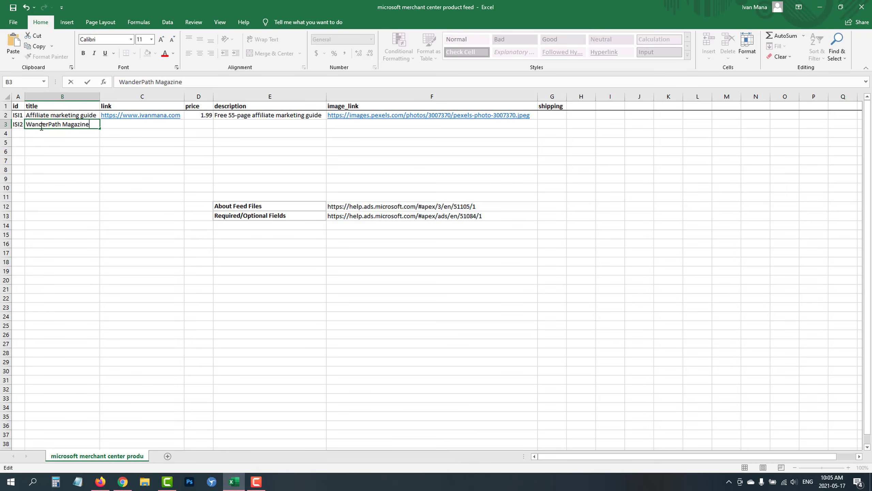
pyautogui.press('Tab')
# Step: Copy the landing page's URL from Chrome into the ISI2 item's link cell in Excel and fit the link column's width
pyautogui.click(123, 482)
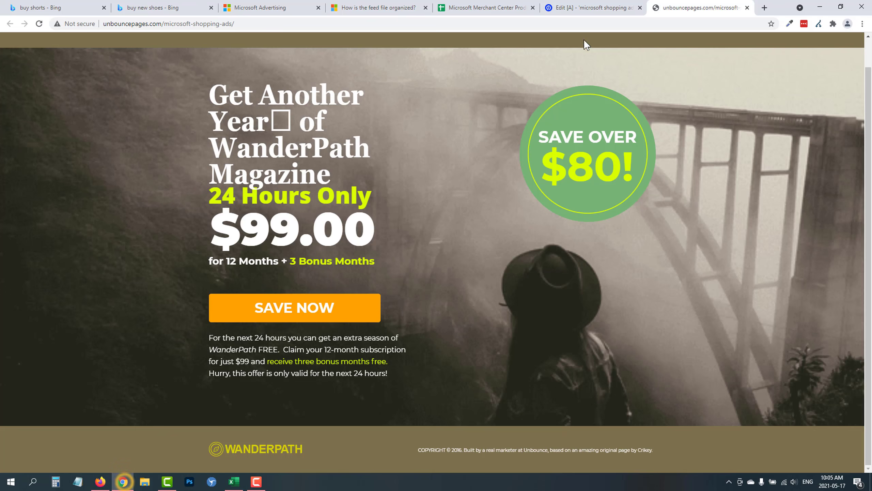
pyautogui.click(499, 28)
pyautogui.hotkey('ctrl', 'c')
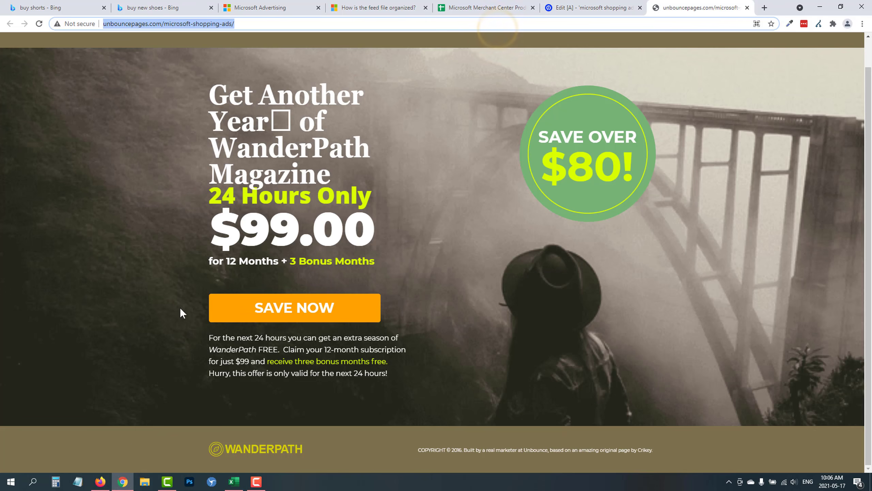
pyautogui.click(234, 481)
pyautogui.hotkey('ctrl', 'v')
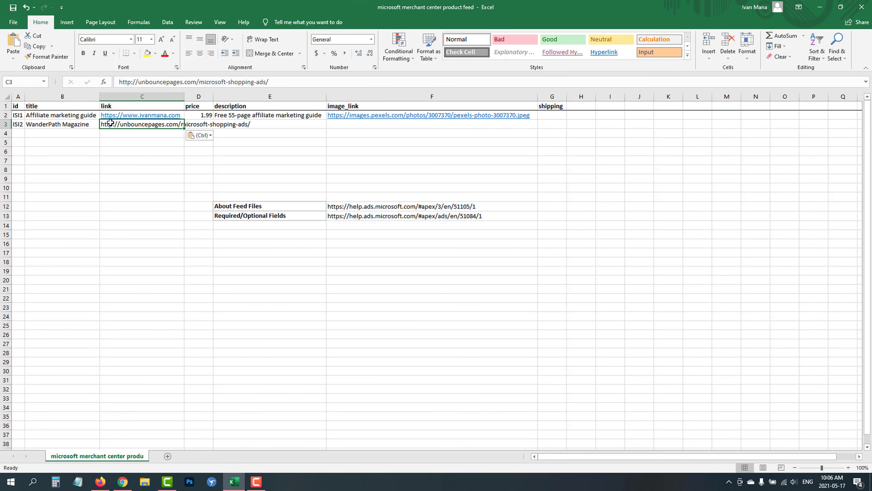
pyautogui.press('Return')
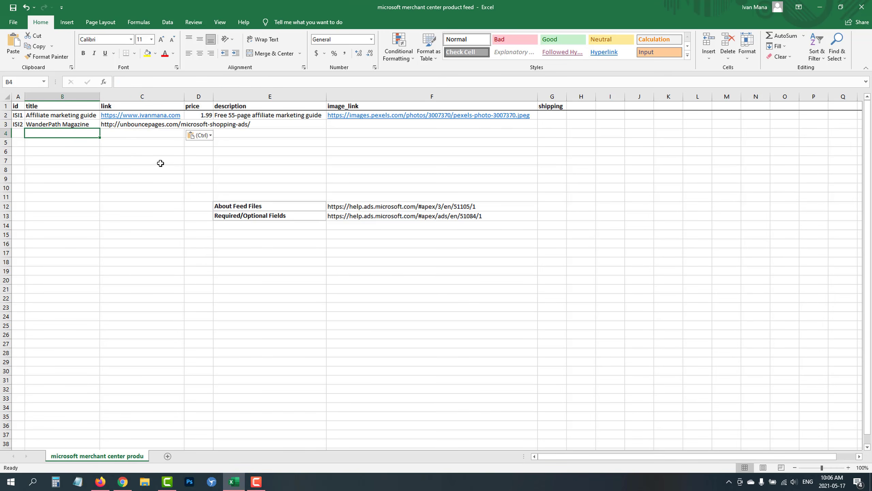
pyautogui.doubleClick(188, 98)
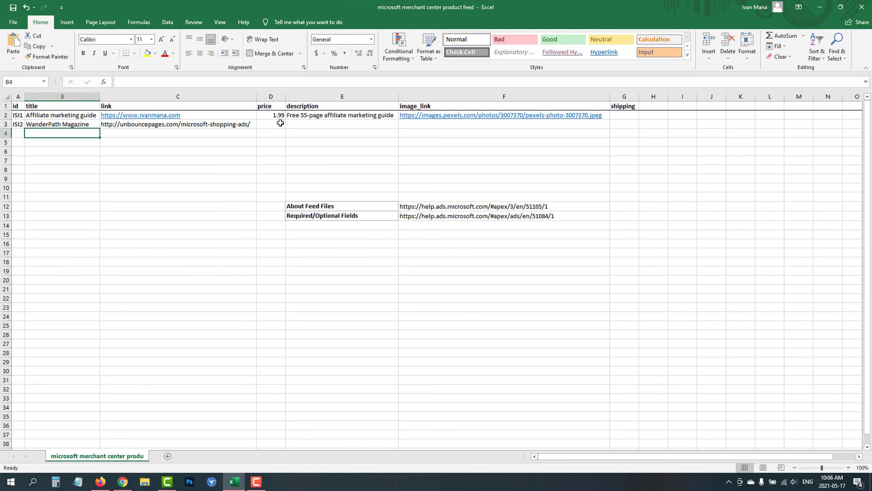
# Step: Switch to Chrome, review the country of sale options in the Create feed form without changing them, and close the feed file help article
pyautogui.click(123, 480)
pyautogui.click(270, 7)
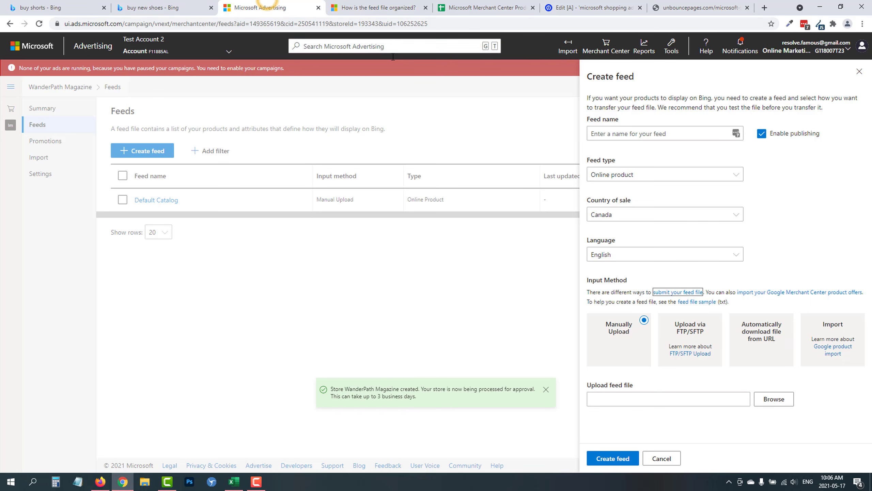
pyautogui.click(623, 216)
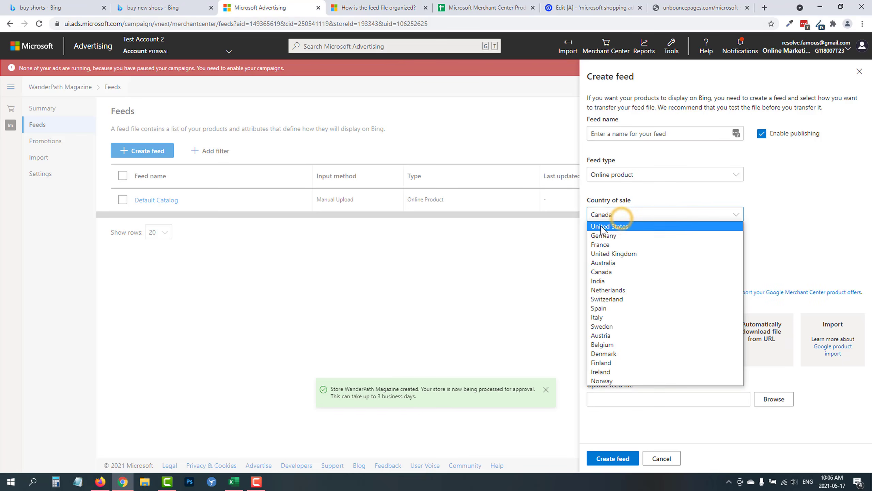
pyautogui.click(626, 216)
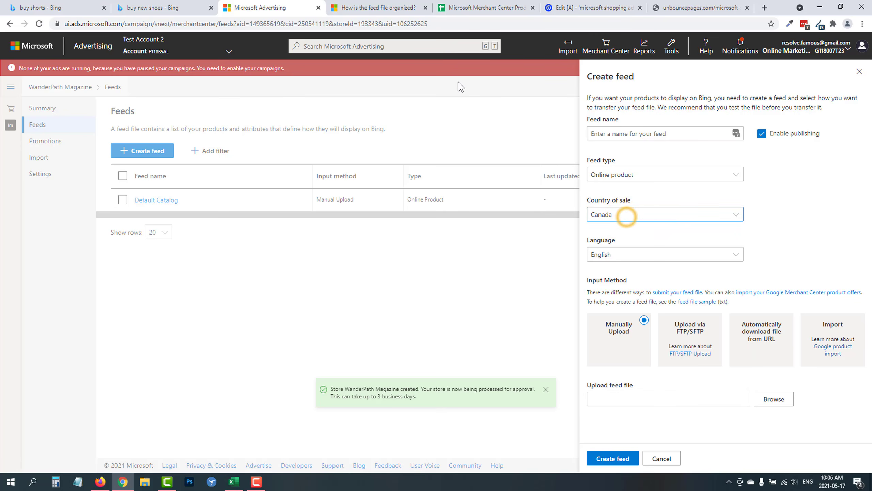
pyautogui.click(426, 7)
# Step: Switch to the product feed workbook in Excel and enter 5.99 as the ISI2 item's price
pyautogui.click(236, 480)
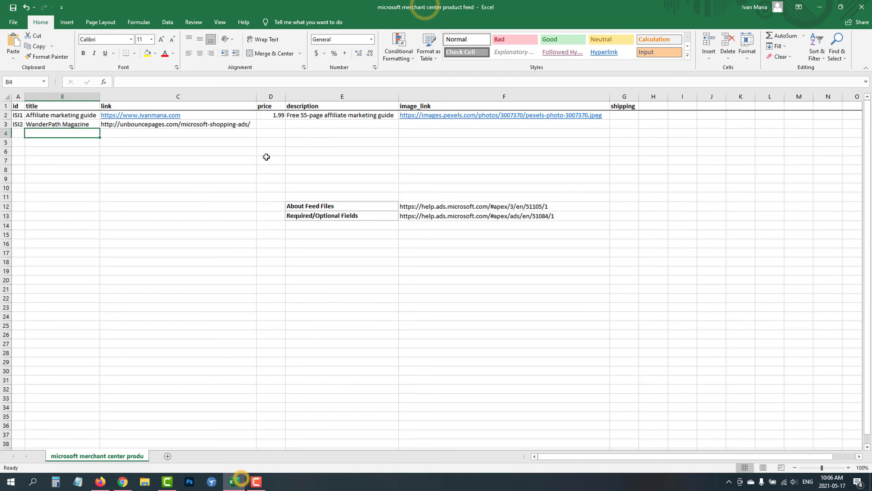
pyautogui.click(272, 123)
pyautogui.write('5.')
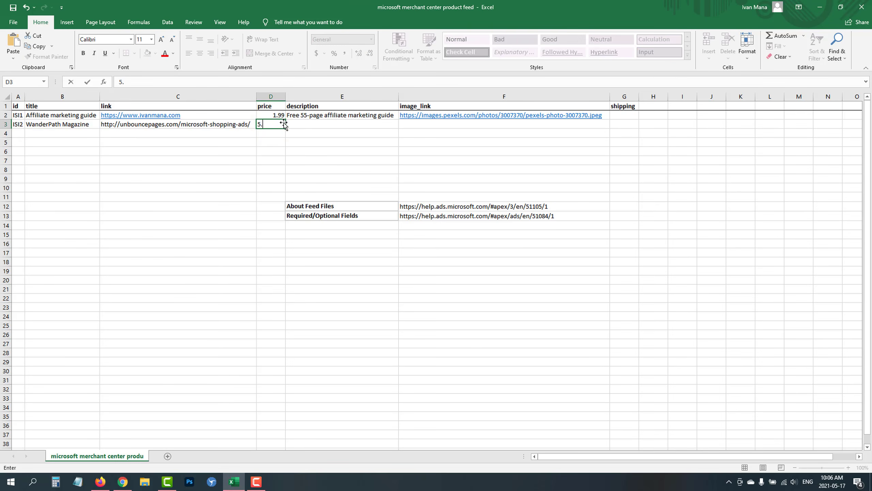
pyautogui.write('99')
pyautogui.press('Return')
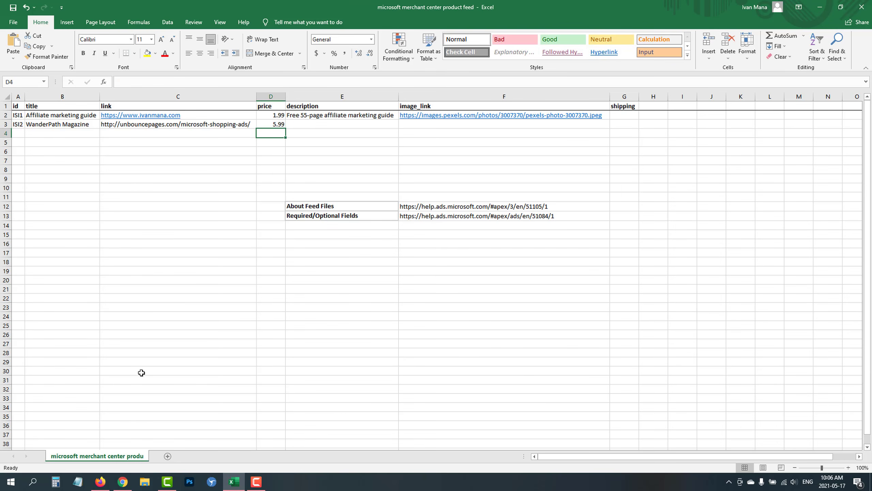
# Step: Enter "Awesome magazine about wandering stuffs" as the ISI2 item's description in Excel and widen the description column to fit it
pyautogui.click(122, 482)
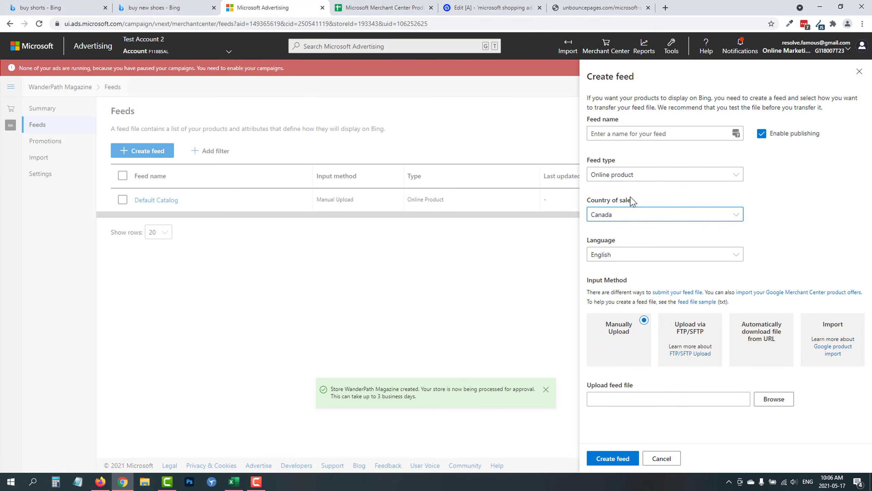
pyautogui.click(234, 482)
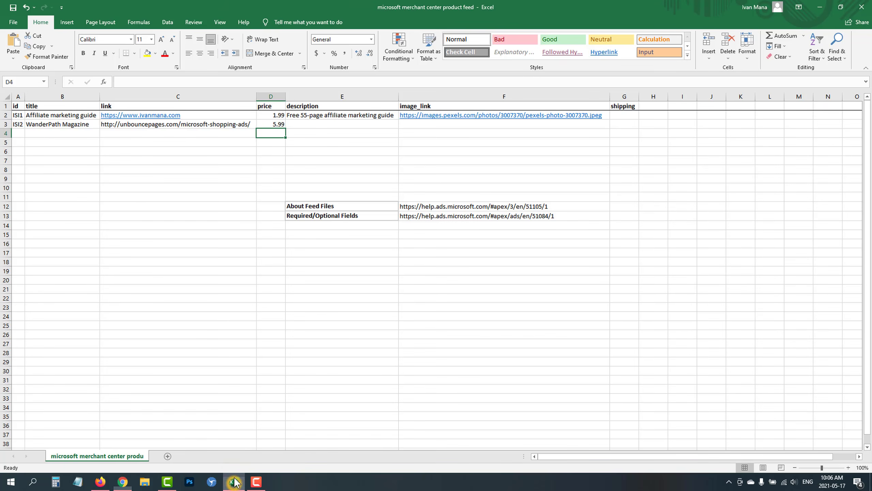
pyautogui.click(308, 126)
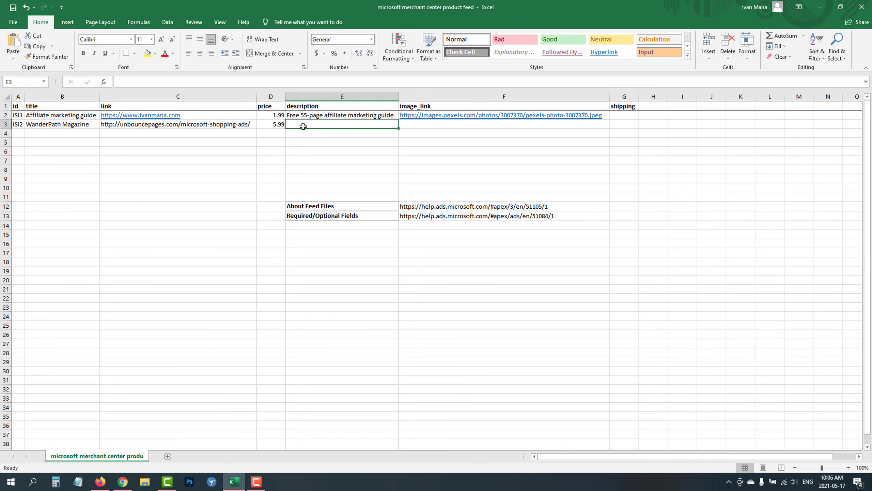
pyautogui.write('Awesome mag')
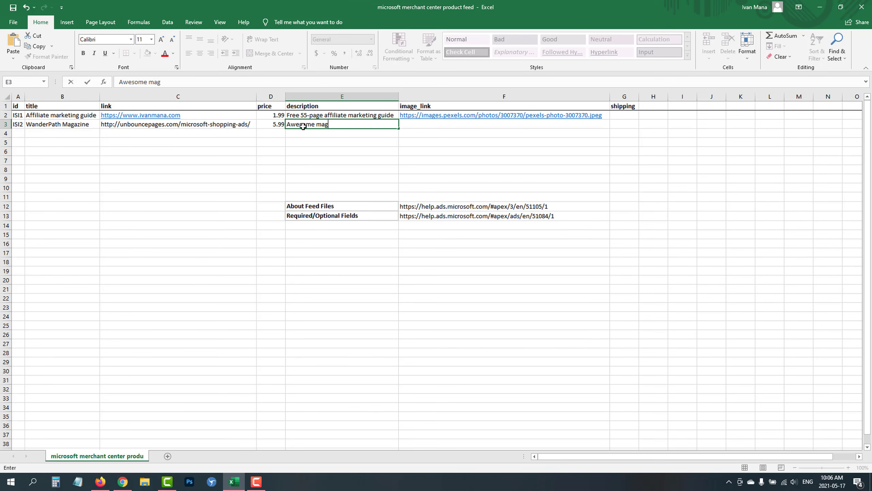
pyautogui.write('azine about wandering ')
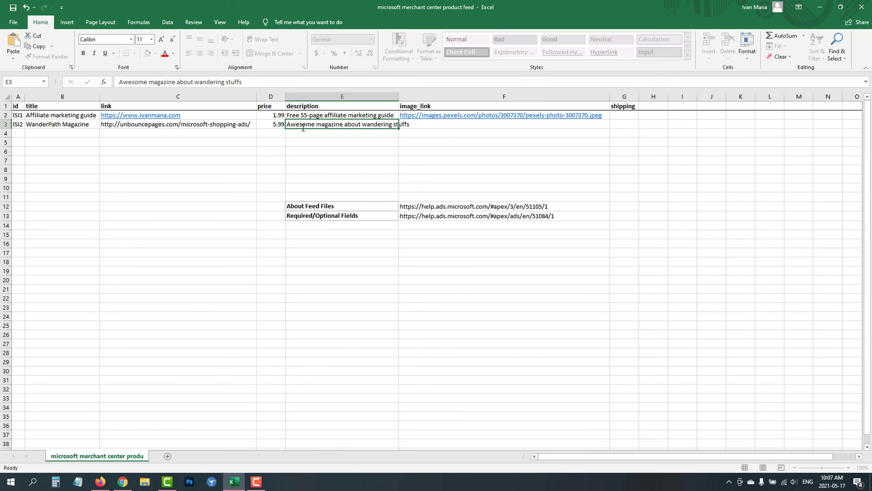
pyautogui.write('stuffs')
pyautogui.press('Return')
pyautogui.moveTo(400, 98); pyautogui.dragTo(415, 98)
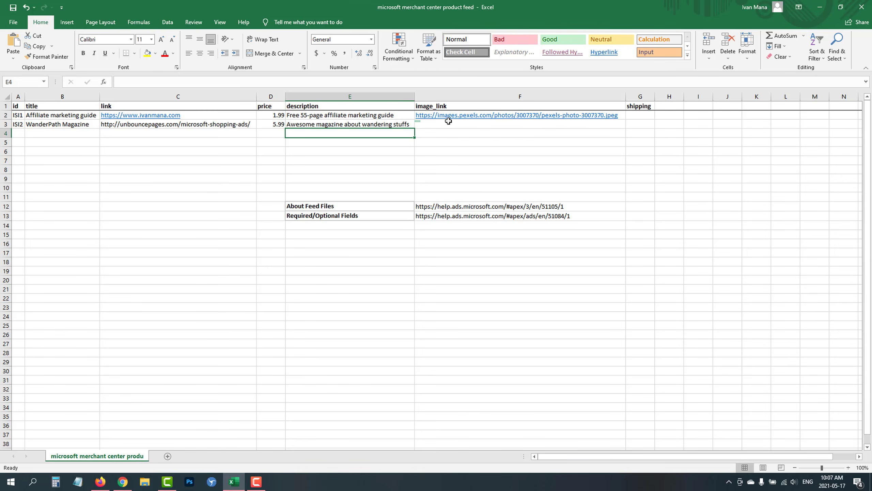
# Step: Copy the ISI1 item's image link into the ISI2 item's image_link cell
pyautogui.click(428, 123)
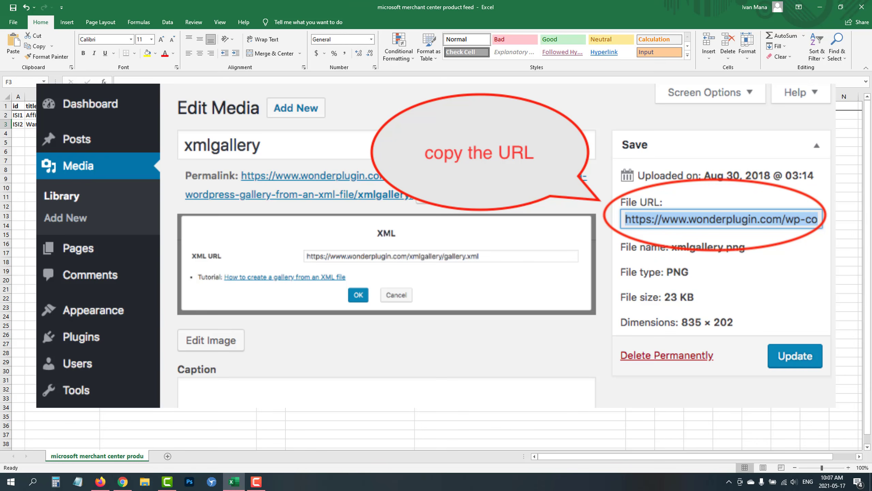
pyautogui.click(486, 115)
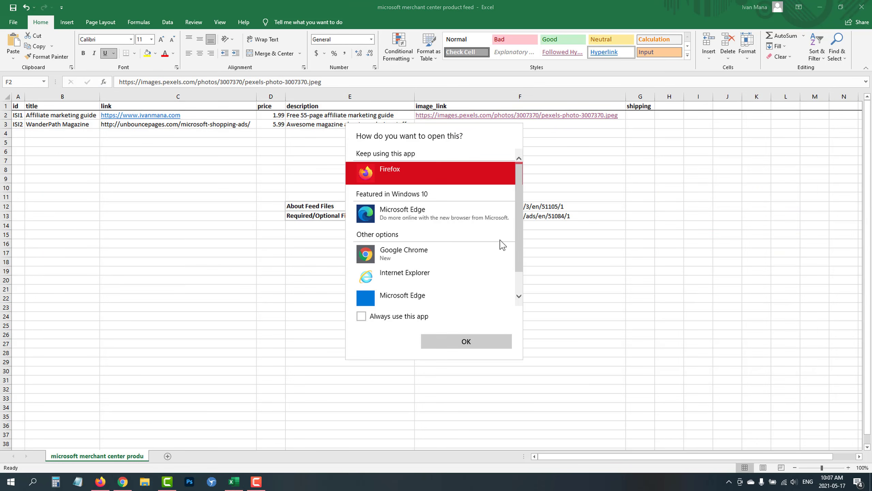
pyautogui.click(651, 201)
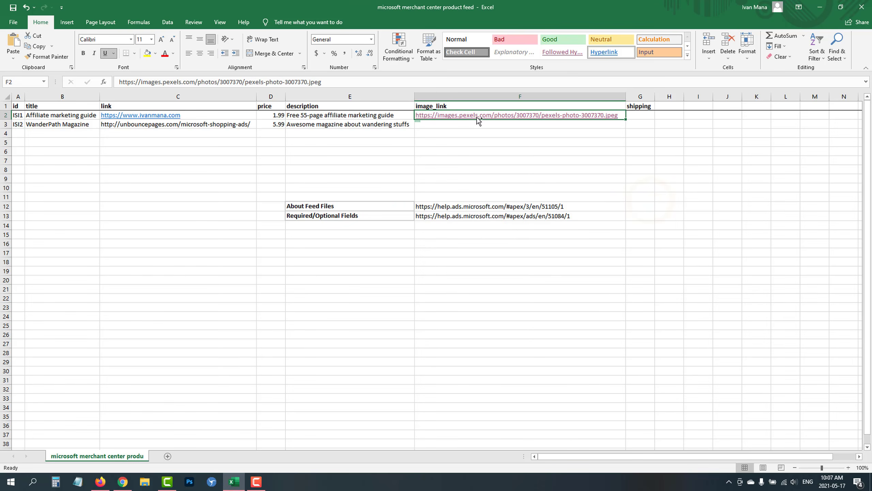
pyautogui.hotkey('ctrl', 'c')
pyautogui.click(450, 124)
pyautogui.hotkey('ctrl', 'v')
pyautogui.click(431, 170)
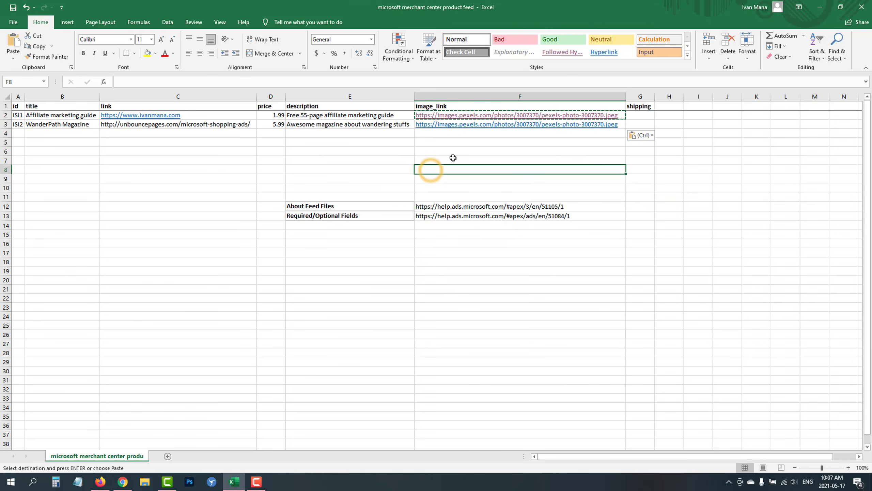
# Step: Open the Required/Optional Fields help URL from cell F13 in a new Chrome tab and expand the article's Required Fields section
pyautogui.click(640, 124)
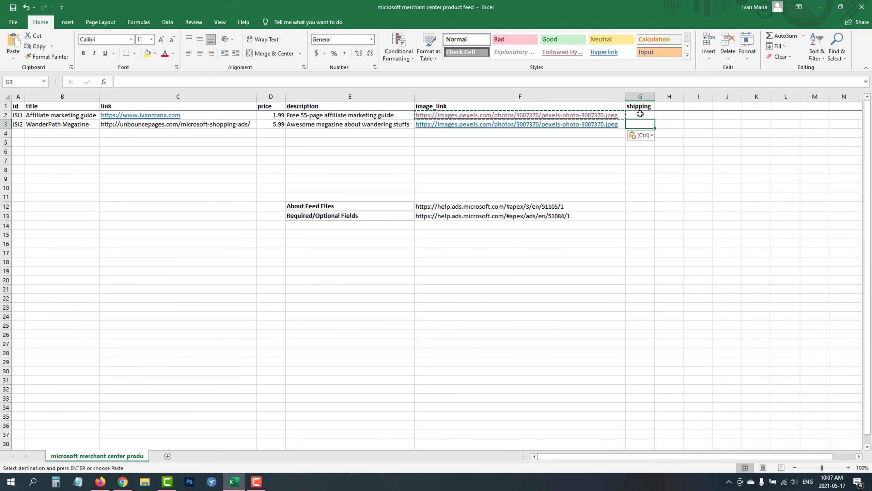
pyautogui.click(123, 481)
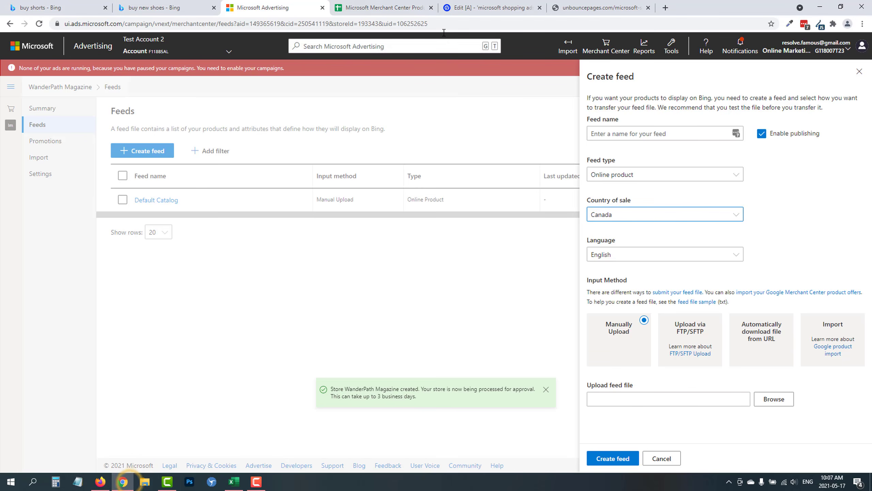
pyautogui.click(233, 482)
pyautogui.click(435, 215)
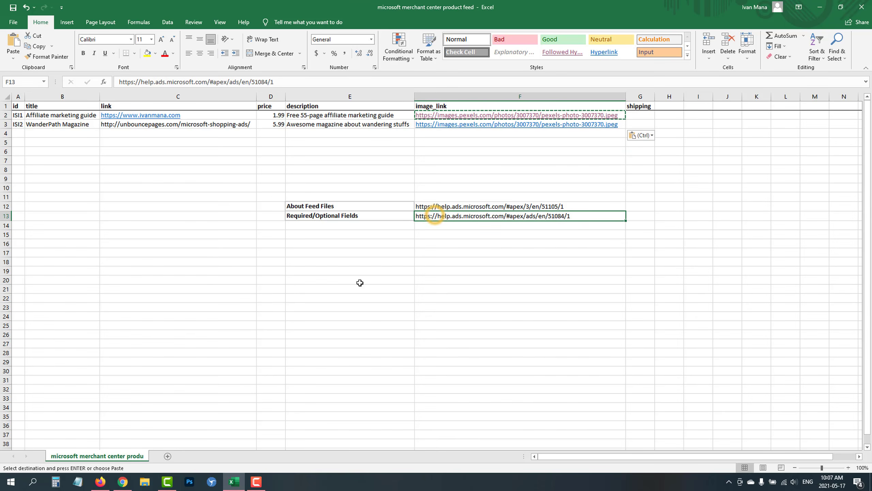
pyautogui.hotkey('ctrl', 'c')
pyautogui.click(127, 479)
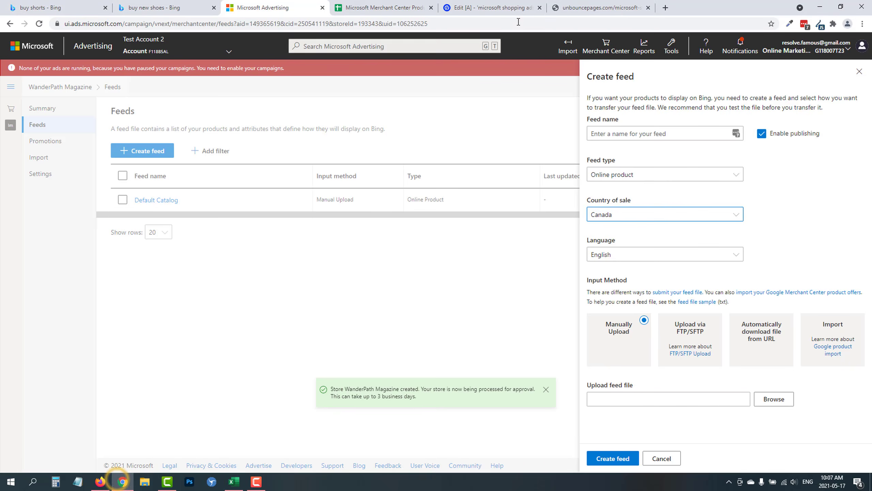
pyautogui.click(664, 7)
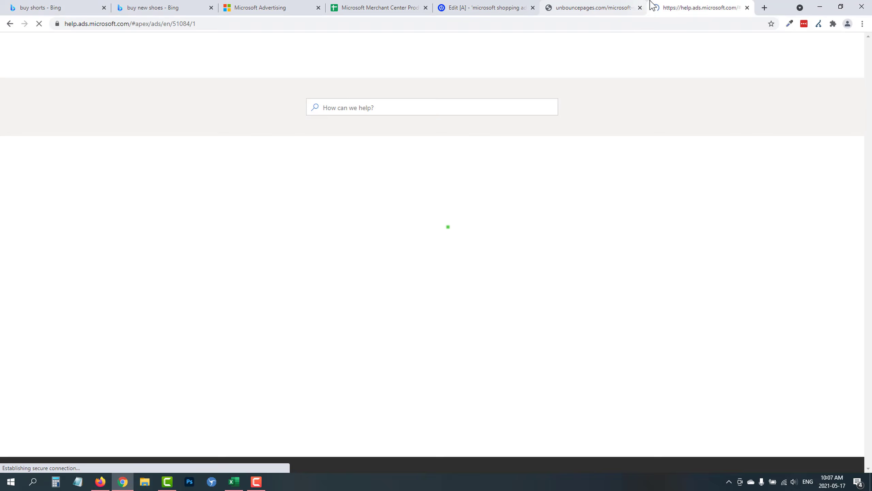
pyautogui.click(176, 320)
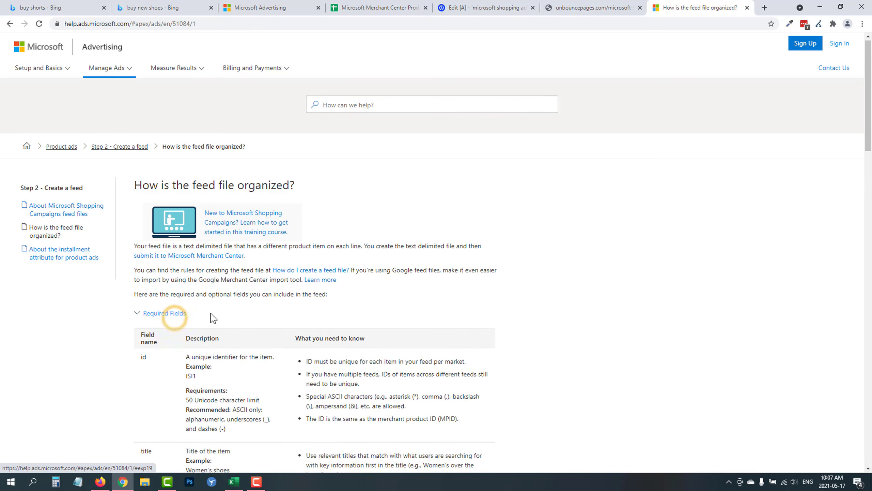
# Step: Examine the shipping field's requirements, applicable countries and allowed header formats in the help article
pyautogui.scroll(-20, 220, 318)
pyautogui.scroll(-8, 223, 309)
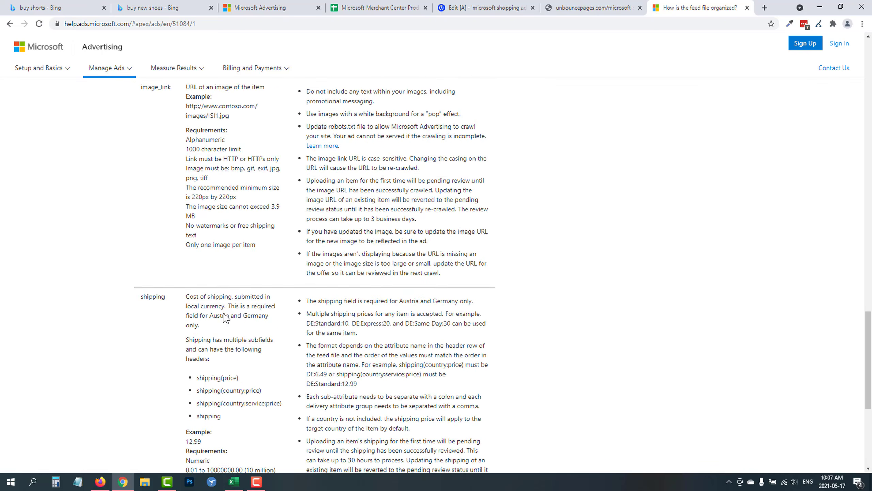
pyautogui.moveTo(193, 161); pyautogui.dragTo(246, 169)
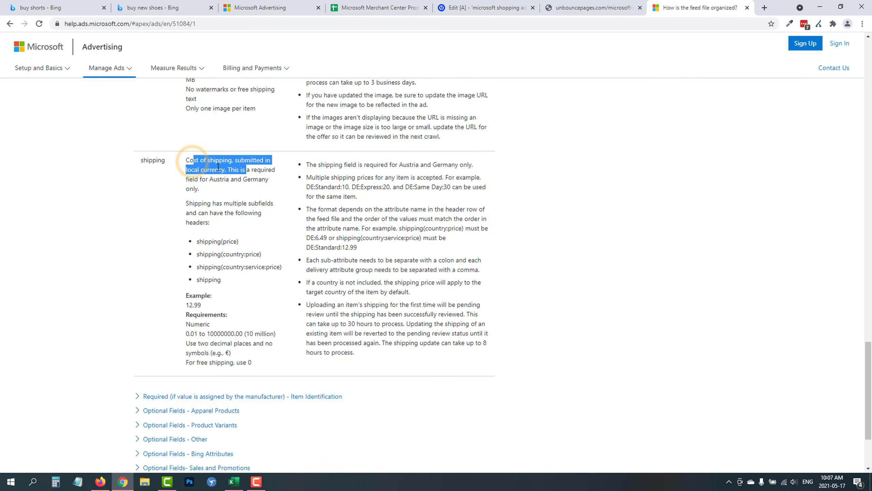
pyautogui.click(218, 166)
pyautogui.moveTo(188, 158); pyautogui.dragTo(259, 160)
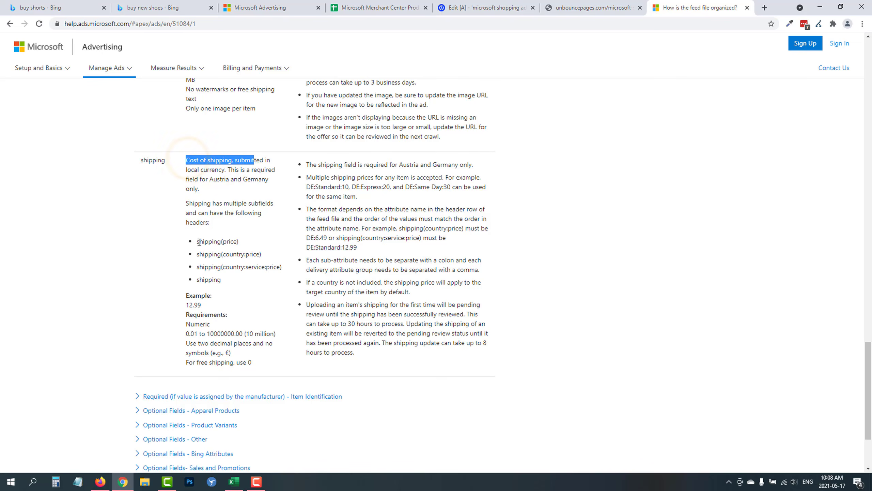
pyautogui.moveTo(193, 241); pyautogui.dragTo(224, 267)
pyautogui.click(235, 253)
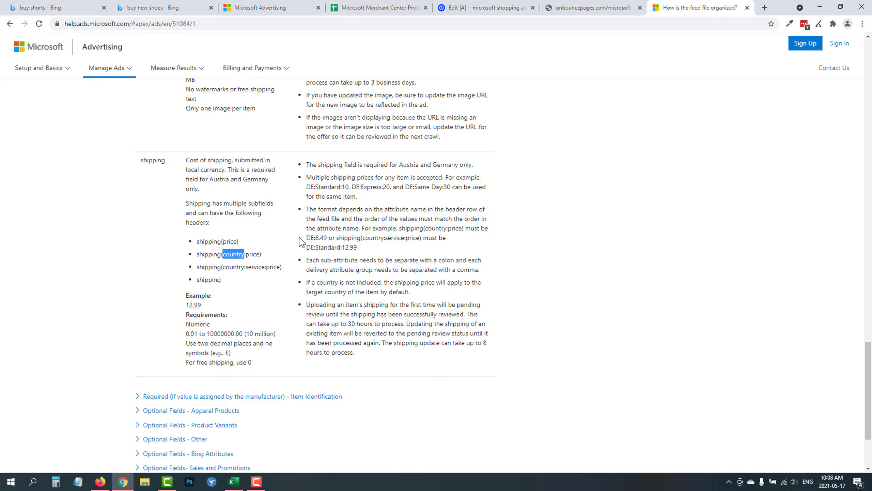
# Step: Save the Excel workbook, and save it on the Desktop as Text (Tab delimited) named microsoft merchant center product feed, replacing the existing text file
pyautogui.click(234, 482)
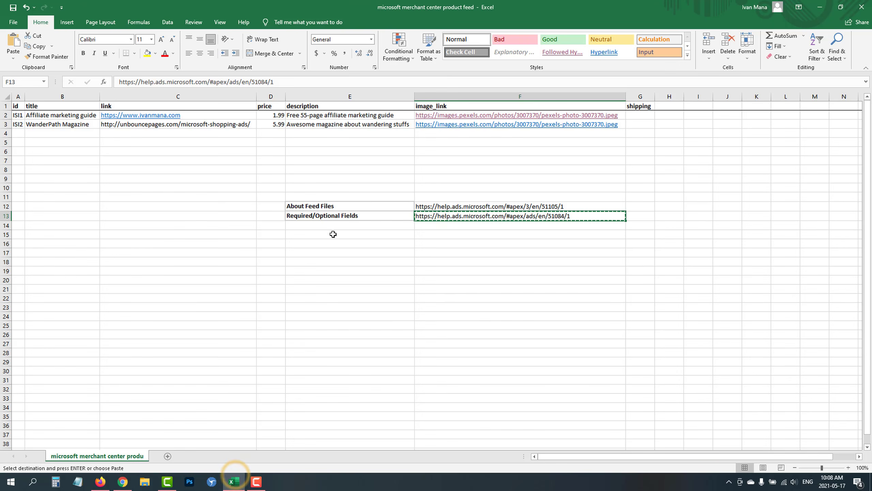
pyautogui.click(12, 9)
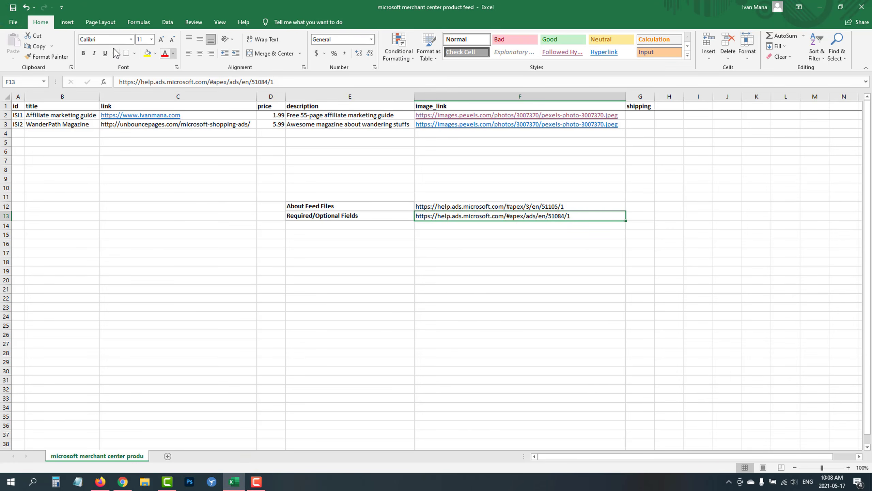
pyautogui.click(12, 23)
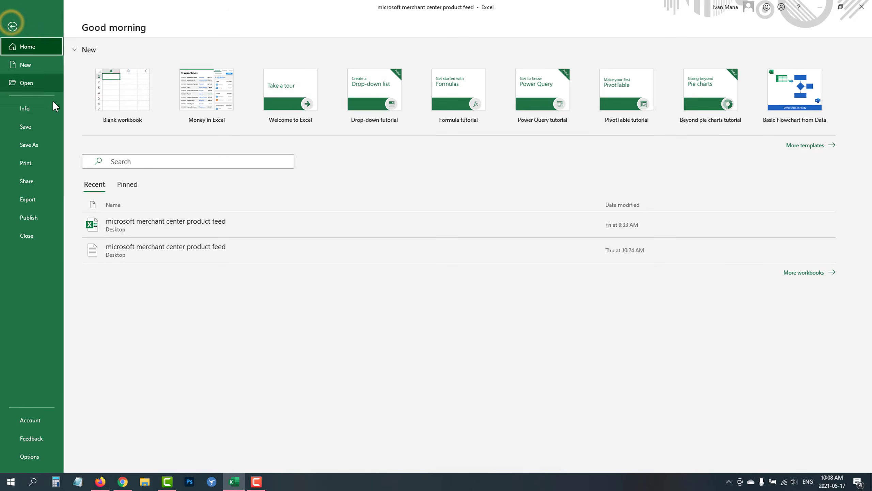
pyautogui.click(19, 146)
pyautogui.click(291, 81)
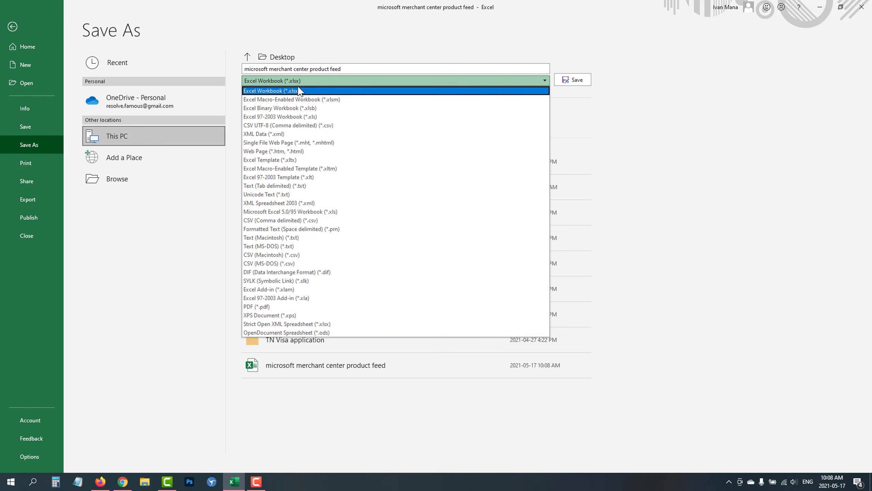
pyautogui.click(295, 186)
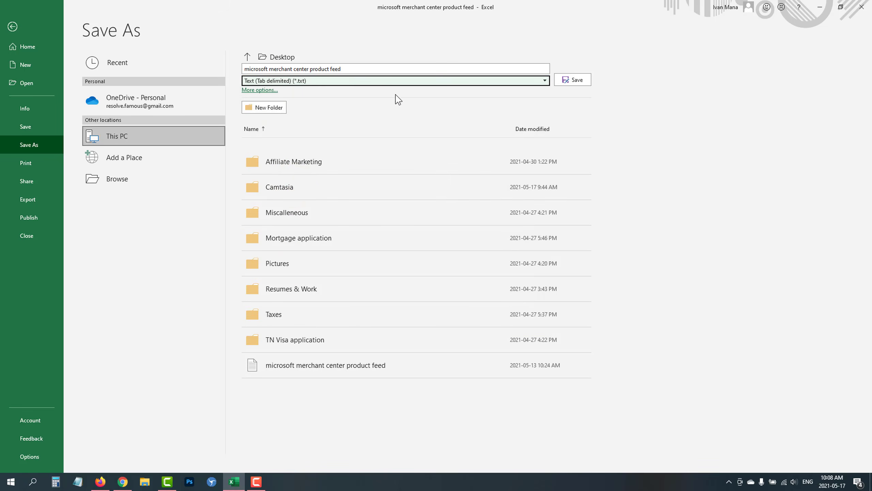
pyautogui.click(584, 83)
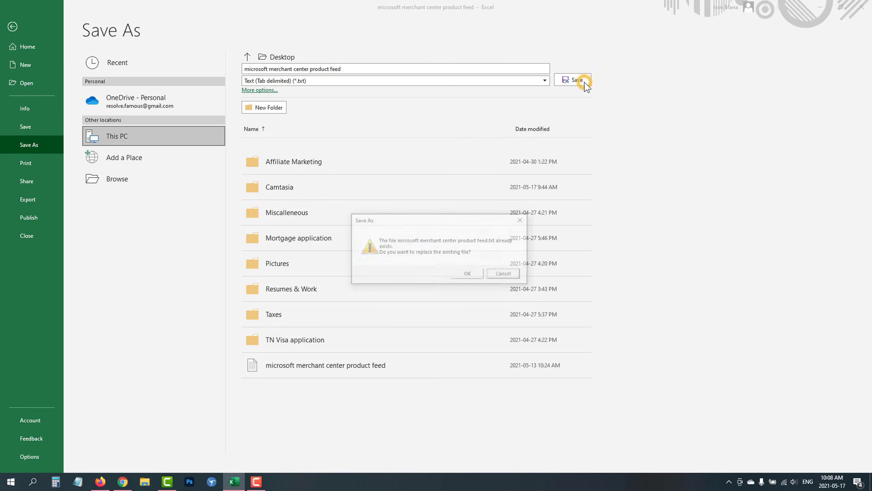
pyautogui.click(468, 275)
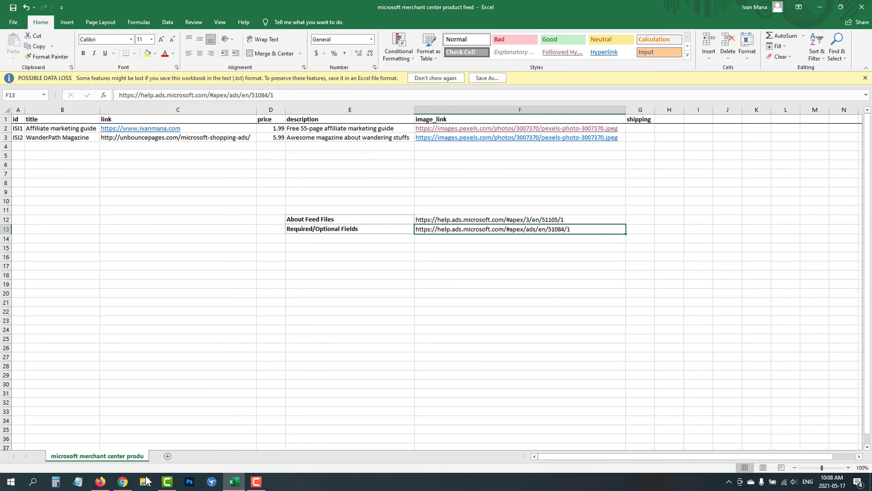
# Step: Switch to Chrome, close the help article and choose microsoft merchant center product feed.txt as the upload file in the Create feed form
pyautogui.click(122, 481)
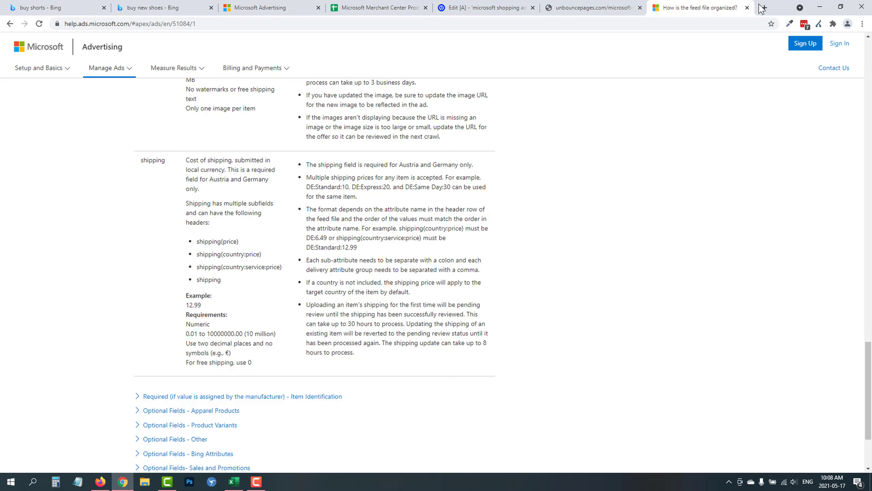
pyautogui.click(746, 7)
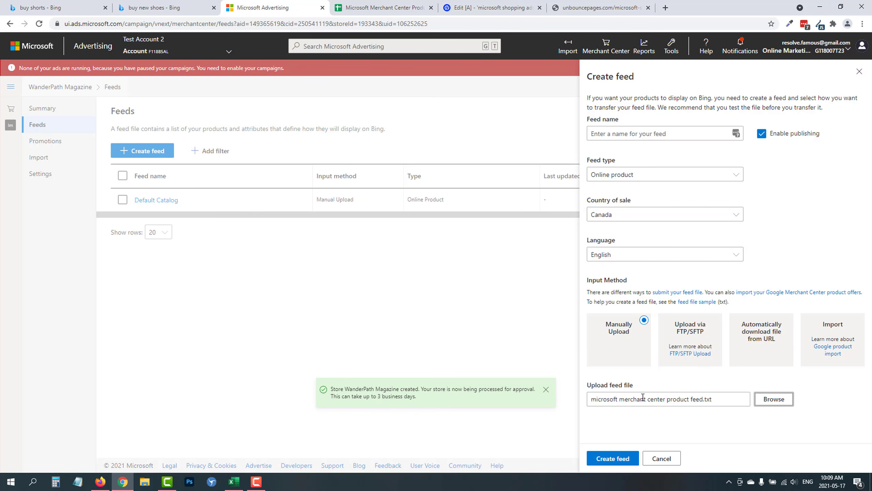
# Step: Name the new feed Wanderpath magazine and create it with the selected text file
pyautogui.click(604, 457)
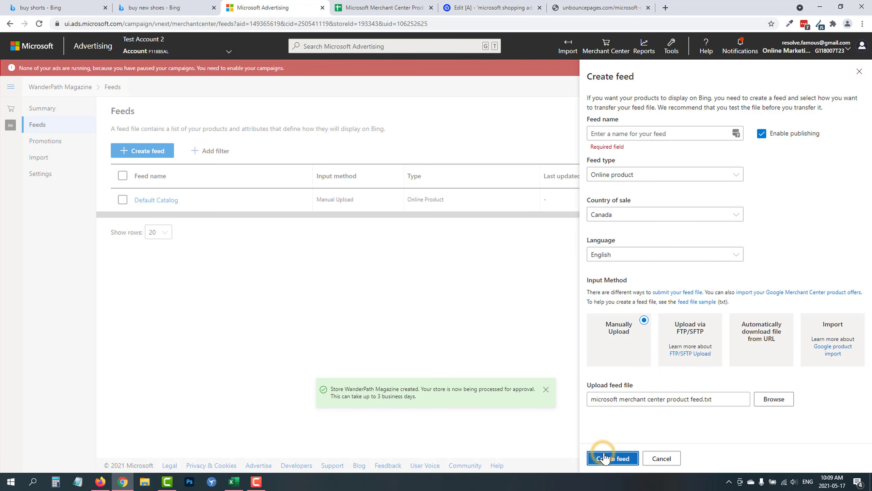
pyautogui.click(642, 134)
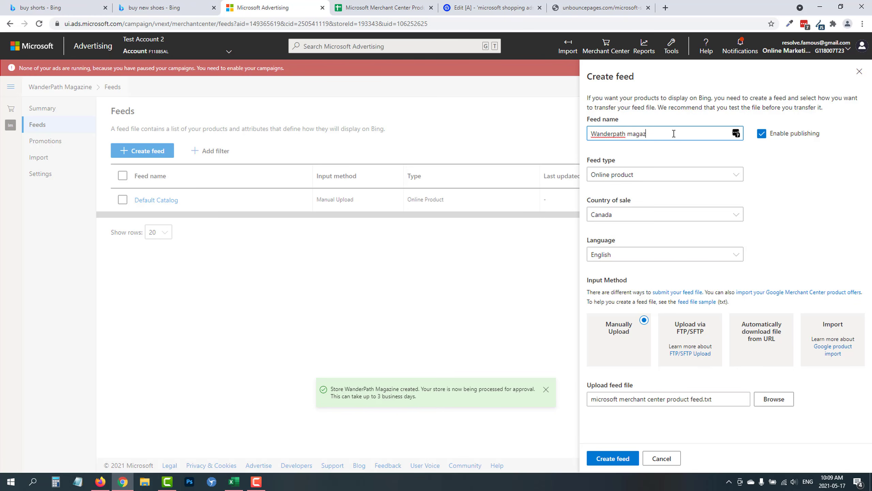
pyautogui.click(620, 456)
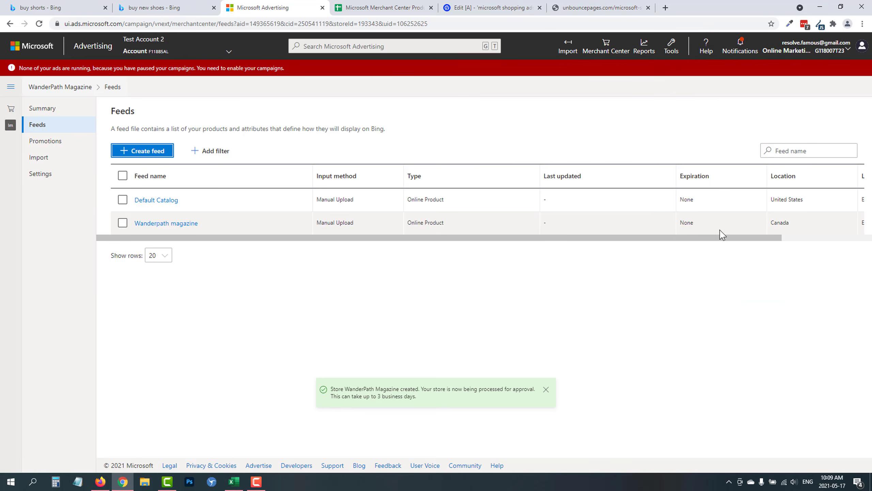
# Step: Inspect the Default Catalog feed's details and update form without changing anything, and return to the Feeds list
pyautogui.moveTo(512, 238); pyautogui.dragTo(216, 230)
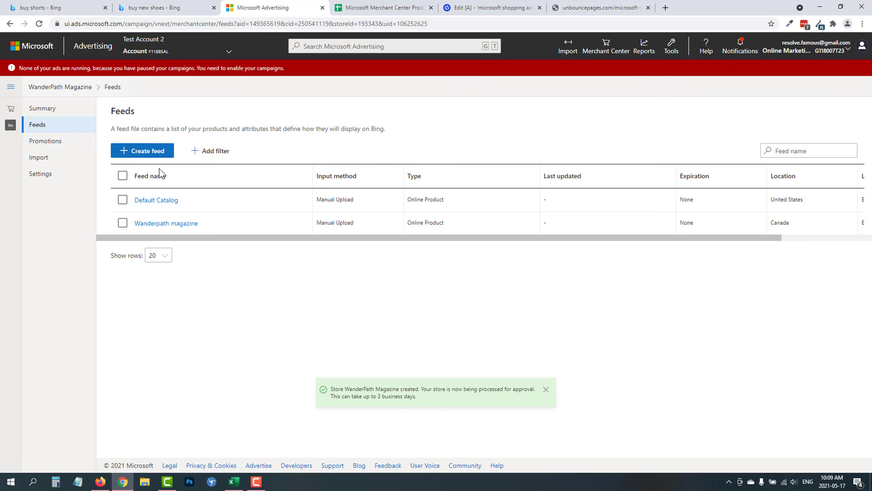
pyautogui.click(160, 200)
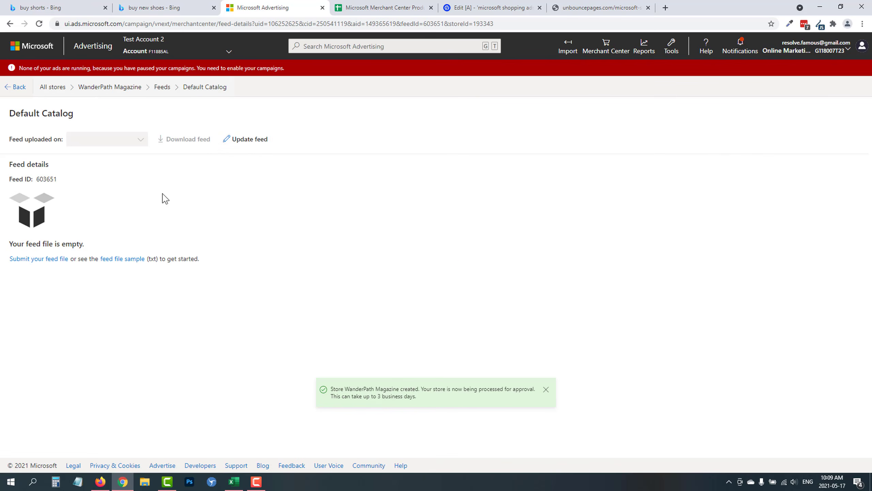
pyautogui.click(17, 87)
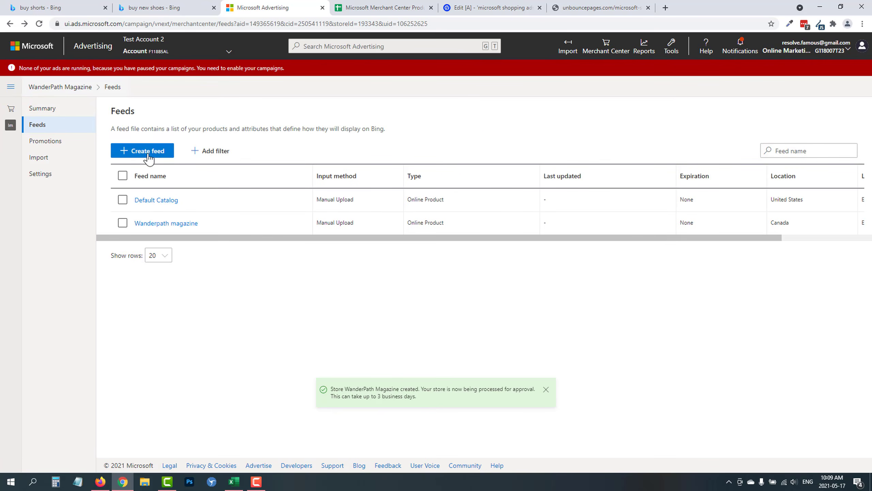
pyautogui.click(159, 200)
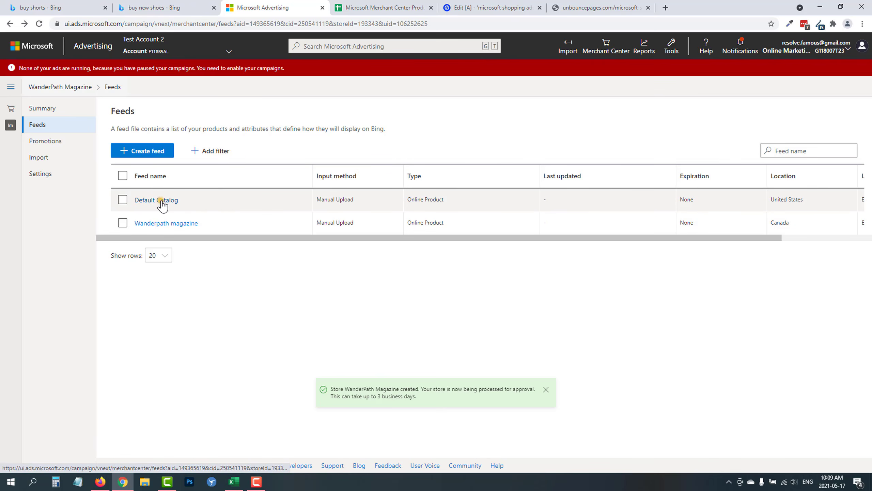
pyautogui.click(247, 145)
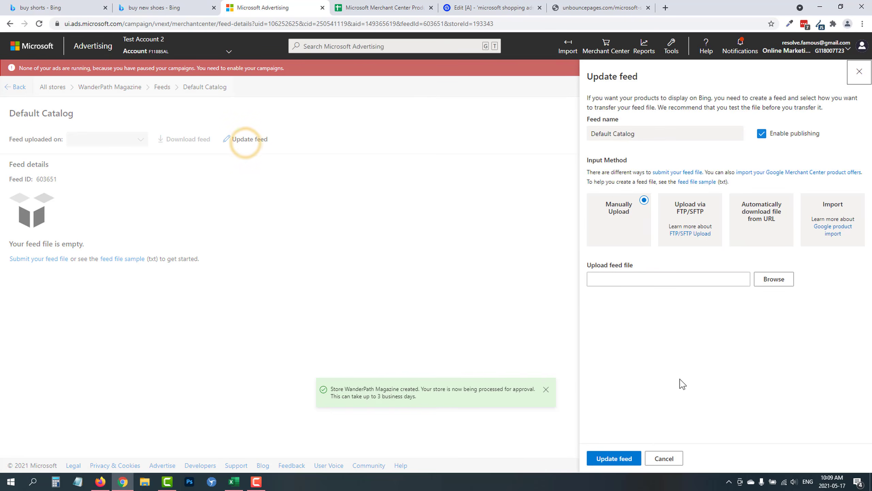
pyautogui.click(660, 457)
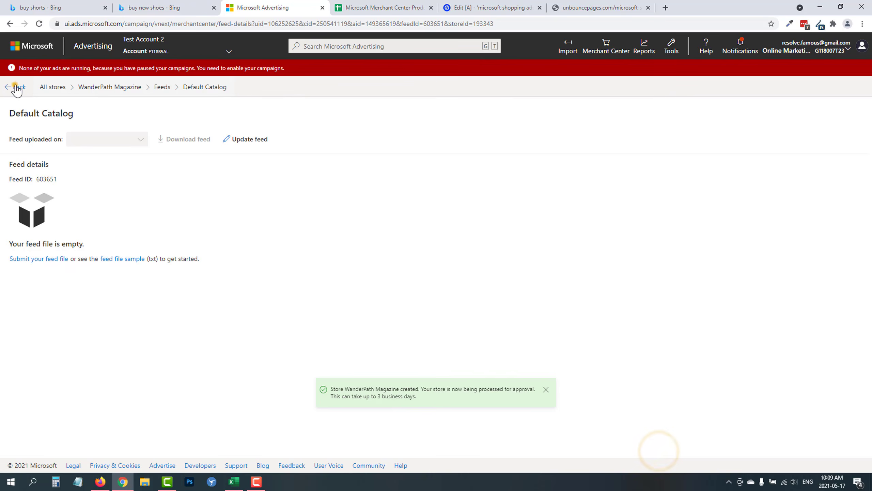
pyautogui.click(15, 87)
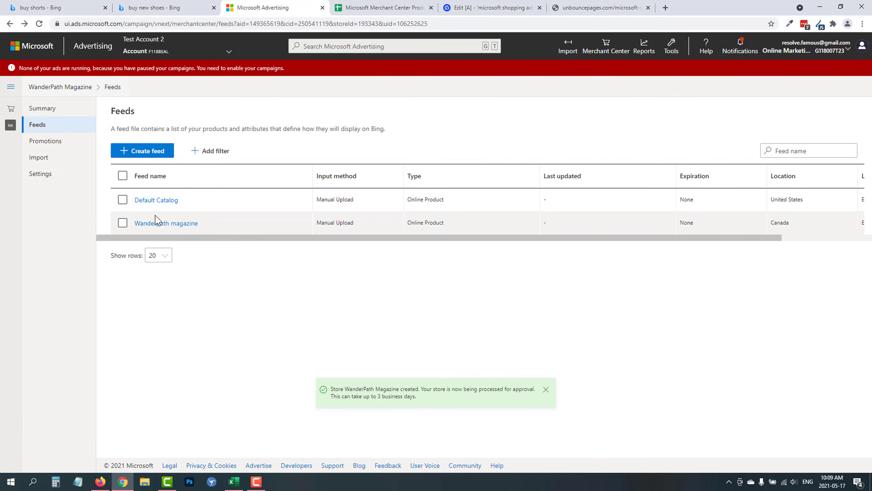
# Step: Review the Wanderpath magazine feed's update form and its expanded feed details, and return to the Feeds list
pyautogui.click(182, 226)
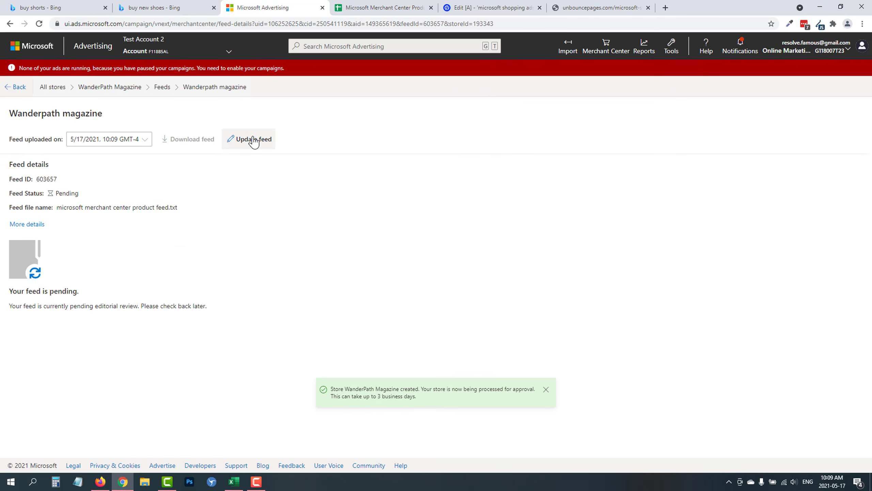
pyautogui.click(254, 139)
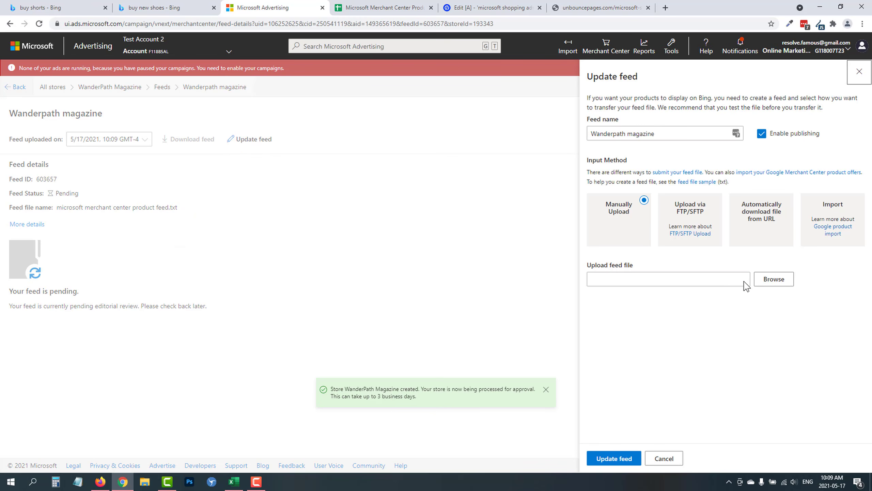
pyautogui.click(858, 73)
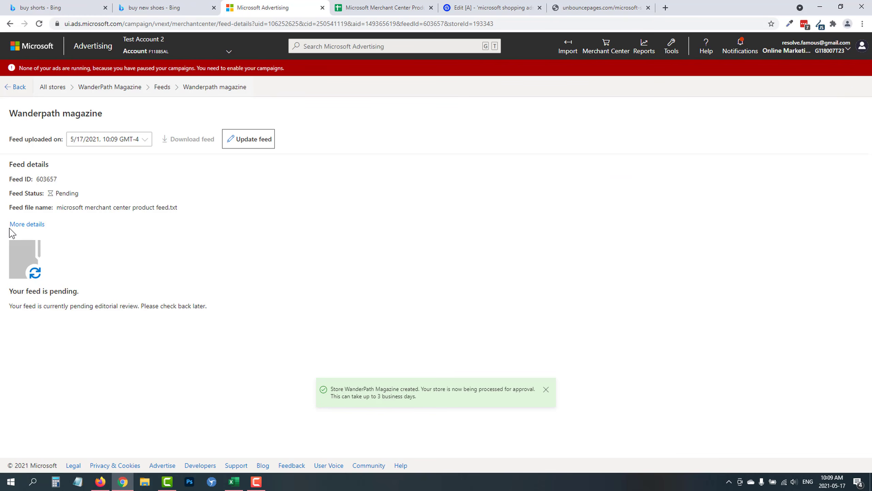
pyautogui.click(27, 225)
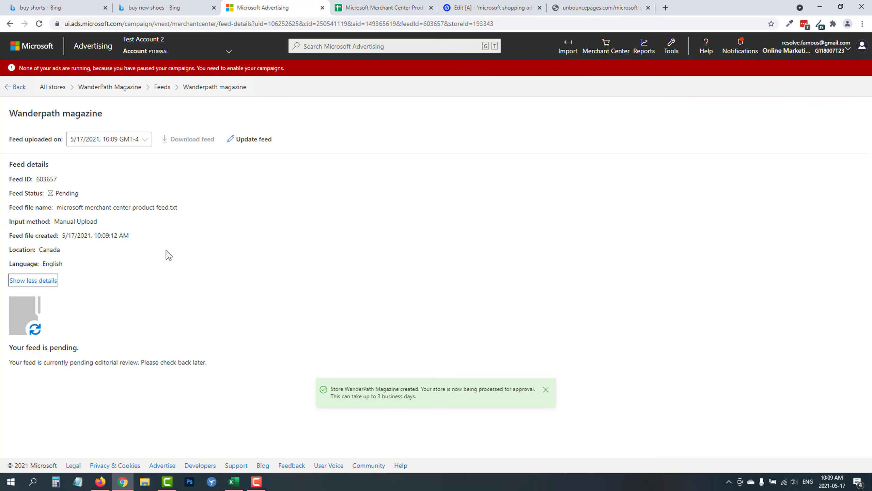
pyautogui.click(17, 87)
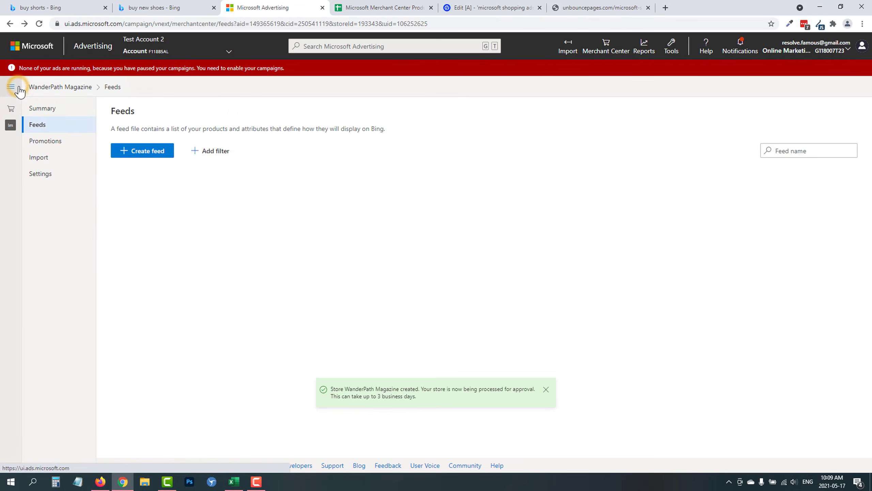
# Step: Check the product issues summary of the WanderPath Magazine store and of the other existing store, dismissing the store-created notification
pyautogui.click(49, 110)
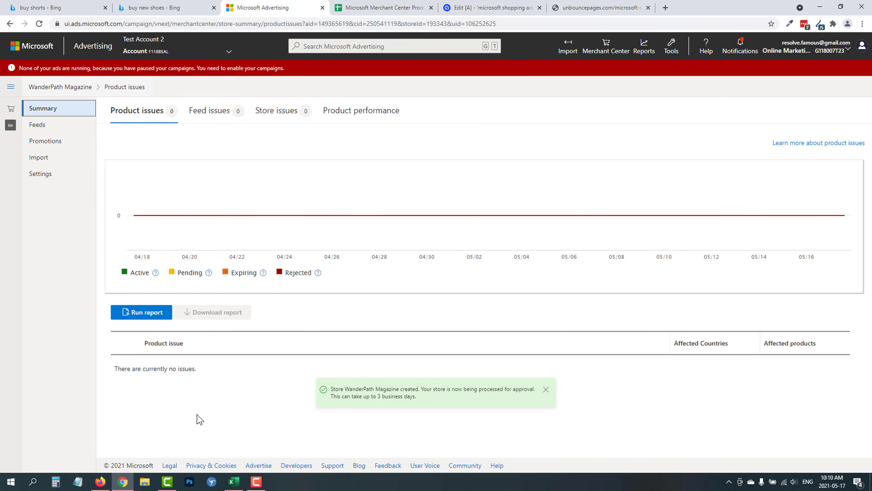
pyautogui.click(11, 113)
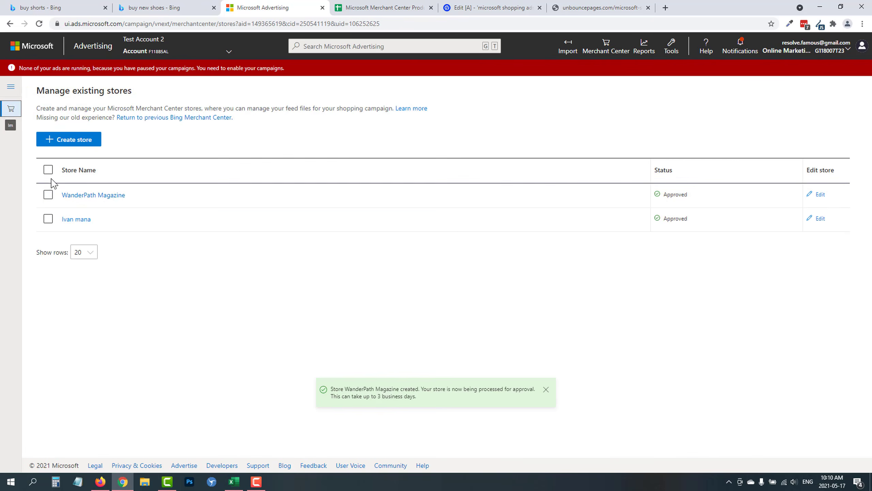
pyautogui.click(74, 219)
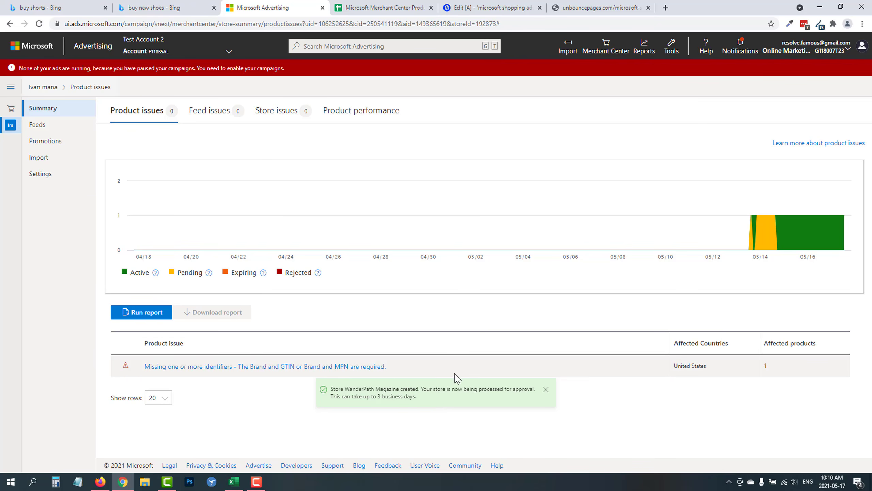
pyautogui.click(546, 390)
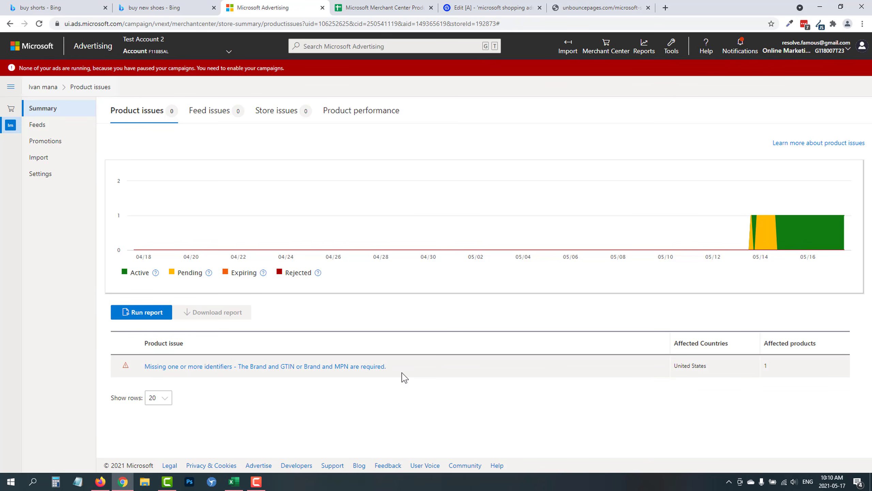
pyautogui.moveTo(378, 362); pyautogui.dragTo(247, 392)
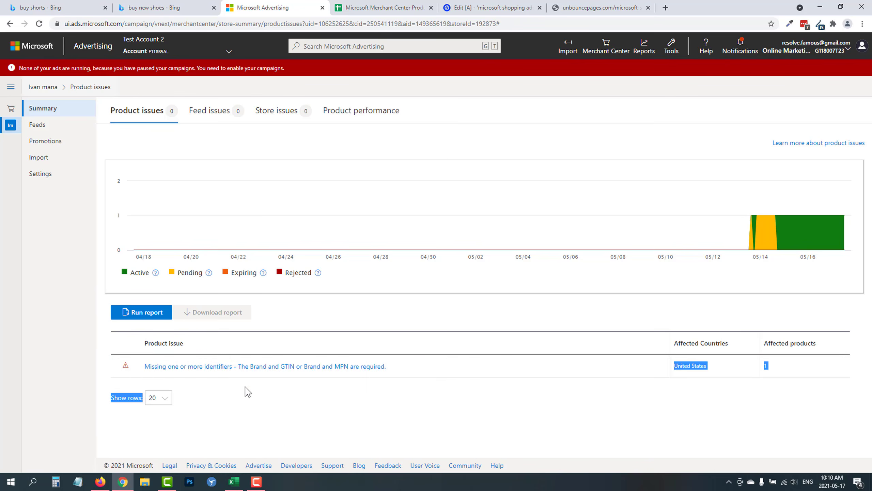
pyautogui.click(324, 395)
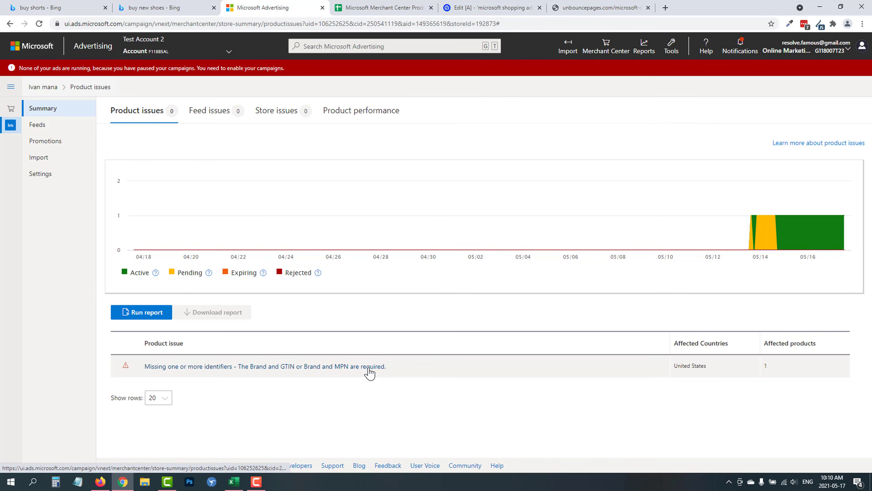
# Step: Compare the other store's missing-identifiers issue and product status chart with the columns of the Excel product feed, and return to Chrome
pyautogui.click(233, 481)
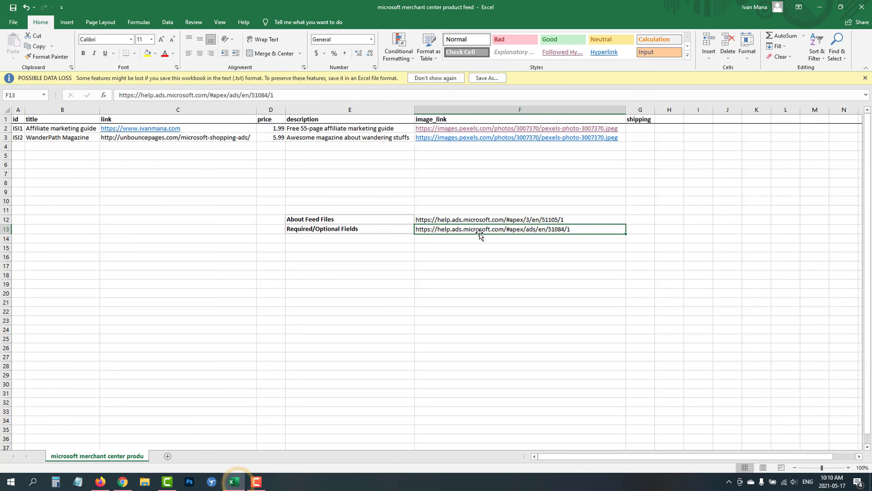
pyautogui.click(123, 481)
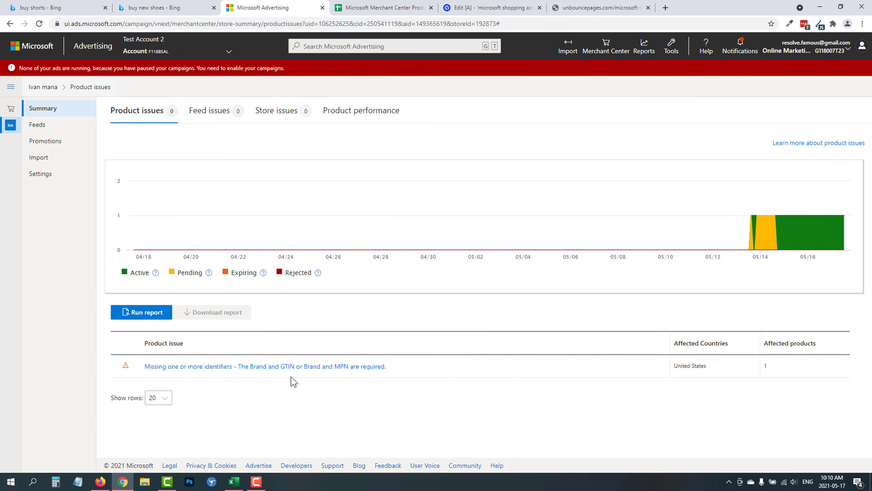
pyautogui.moveTo(787, 222)
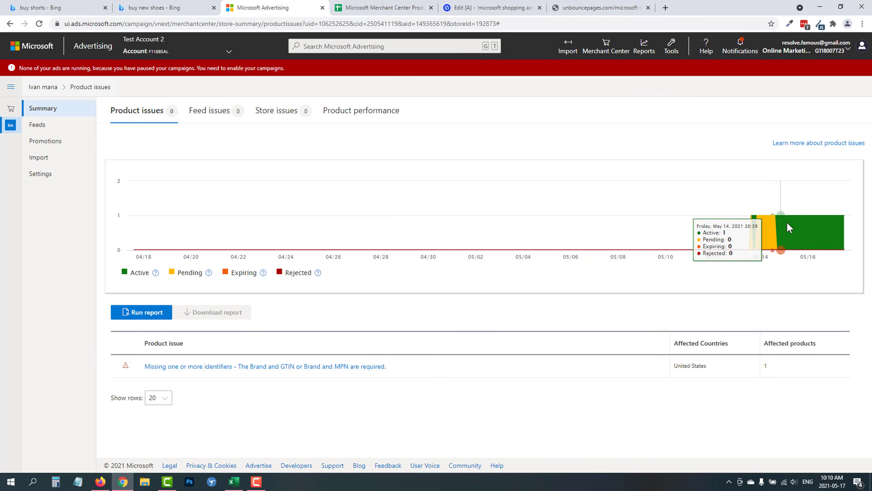
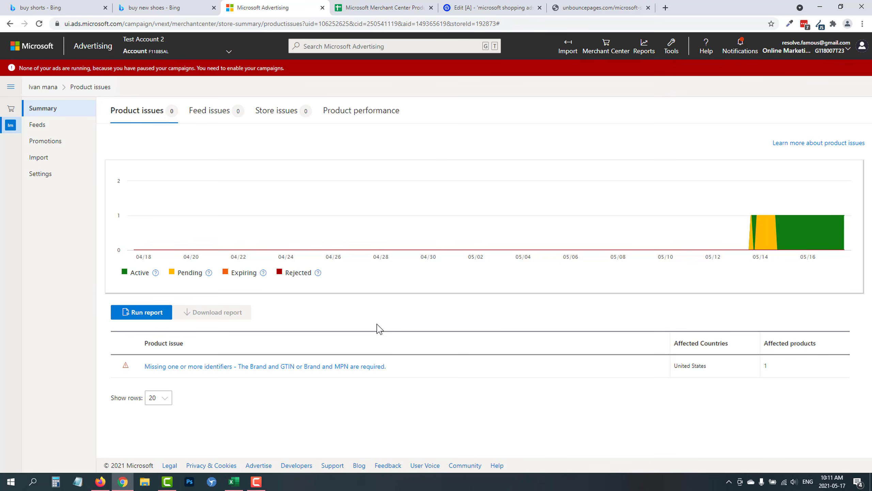
pyautogui.click(233, 481)
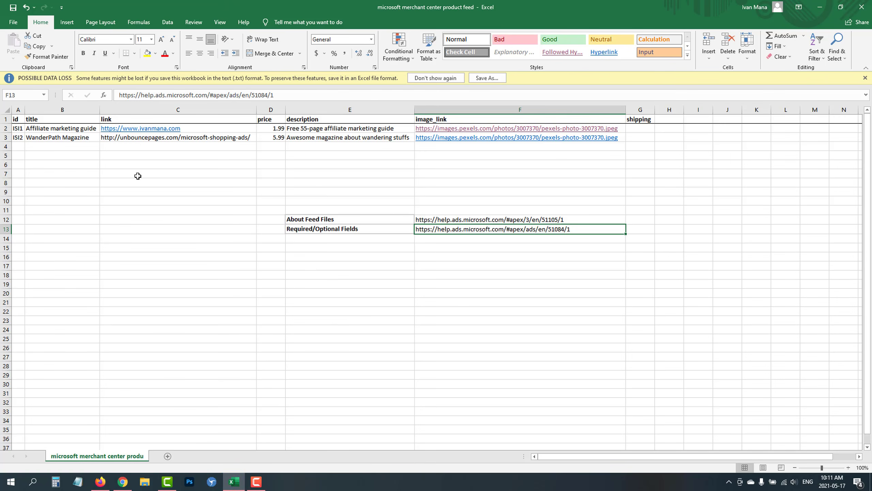
pyautogui.click(122, 481)
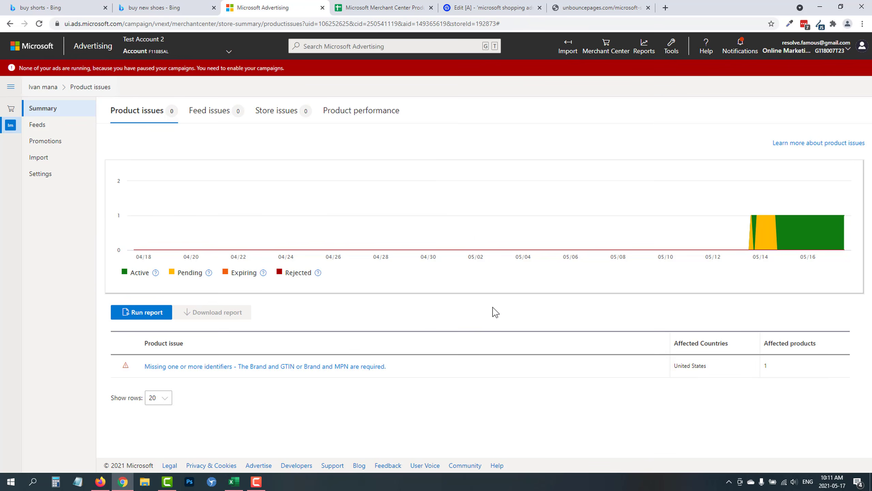
# Step: Check the affiliate marketing guide feed's status and product offers in the other store, and return to that store's summary
pyautogui.click(54, 123)
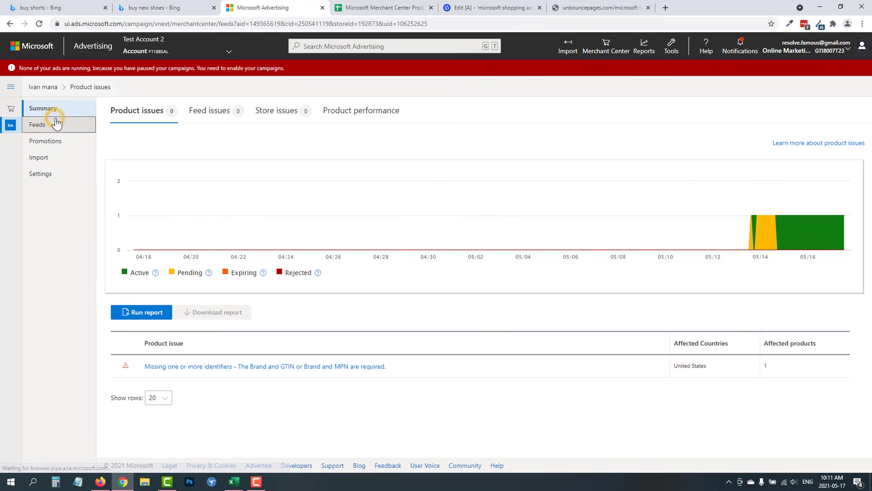
pyautogui.click(172, 226)
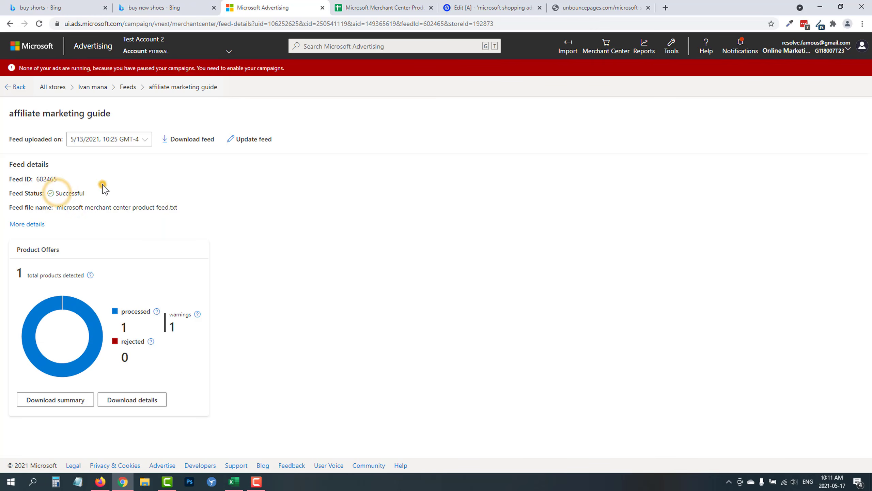
pyautogui.click(17, 87)
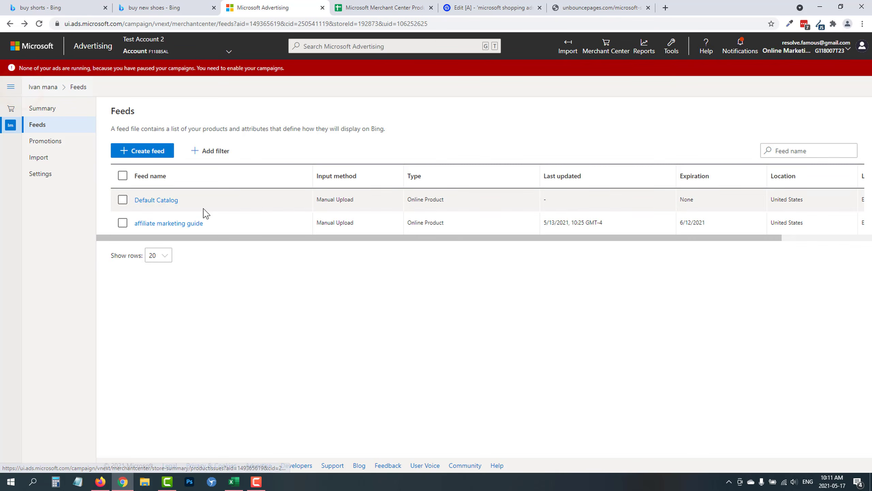
pyautogui.click(51, 110)
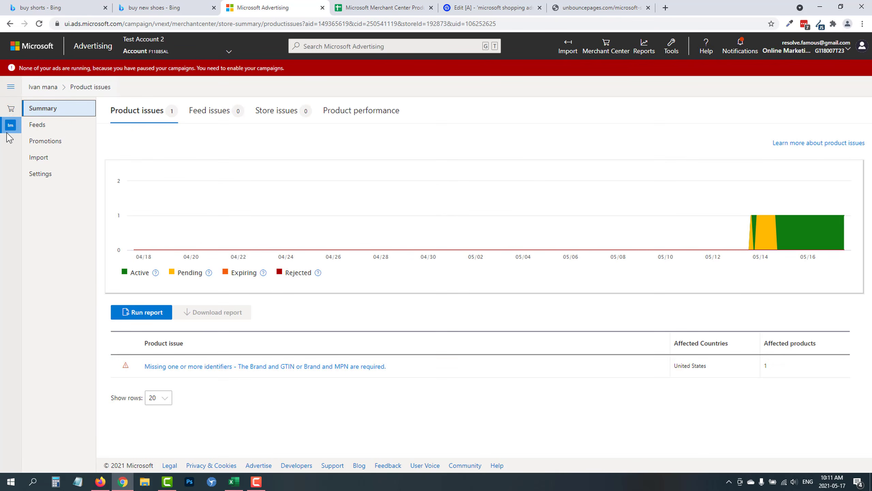
# Step: Switch to the WanderPath Magazine store and open its Wanderpath magazine feed to check the processing status and product offers
pyautogui.click(11, 109)
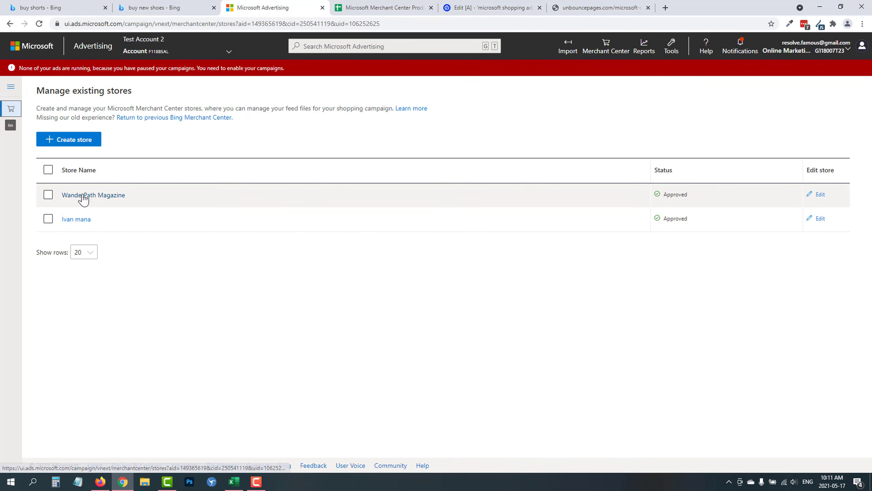
pyautogui.click(81, 194)
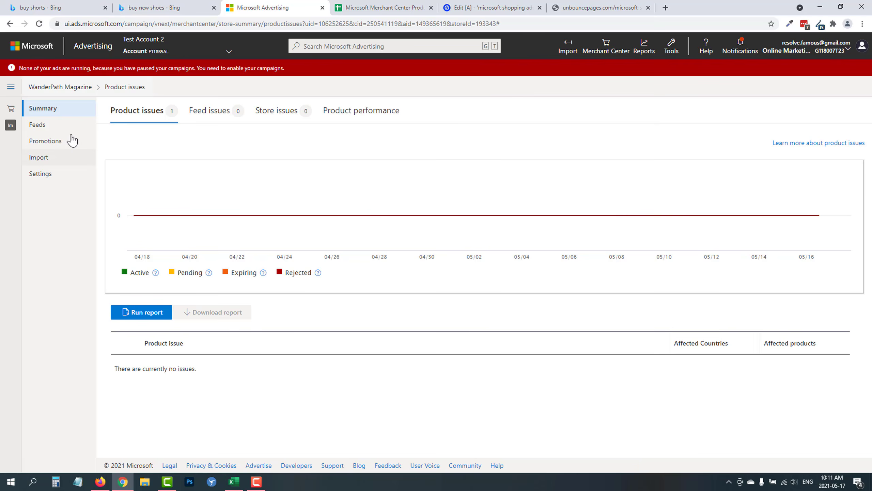
pyautogui.click(64, 126)
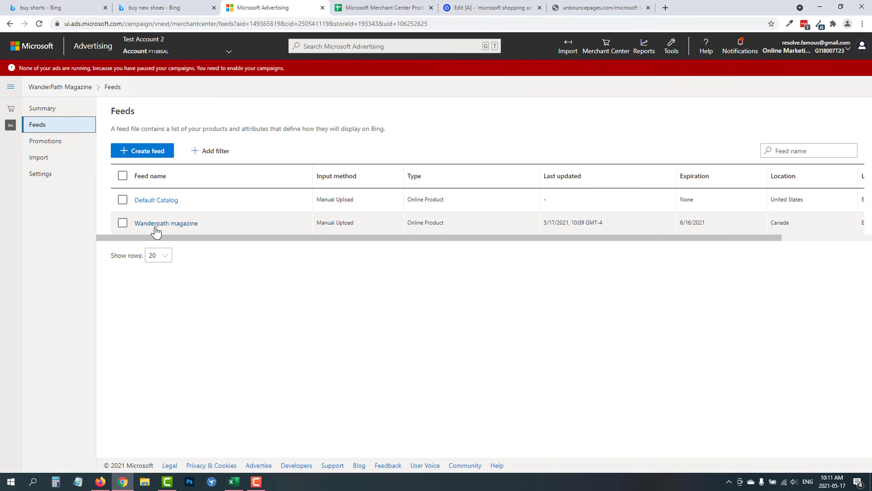
pyautogui.click(152, 224)
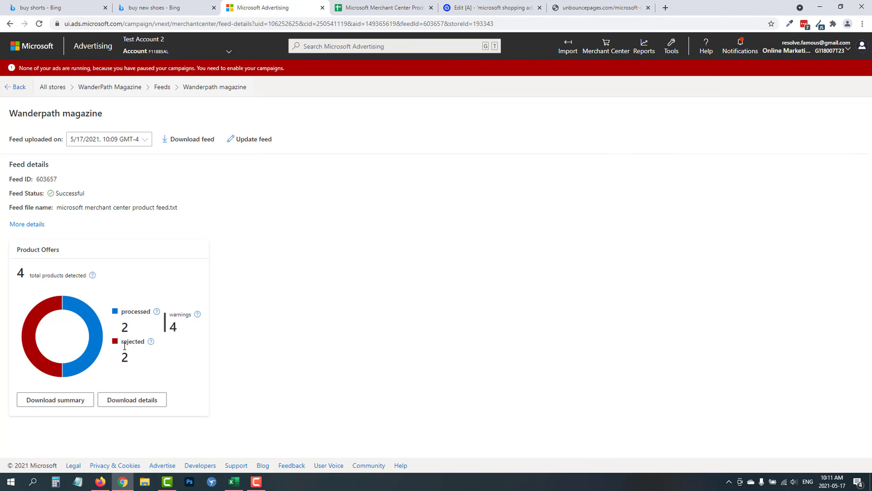
# Step: Check the WanderPath Magazine store's product issues summary against the Excel product feed, and return to Chrome
pyautogui.click(15, 88)
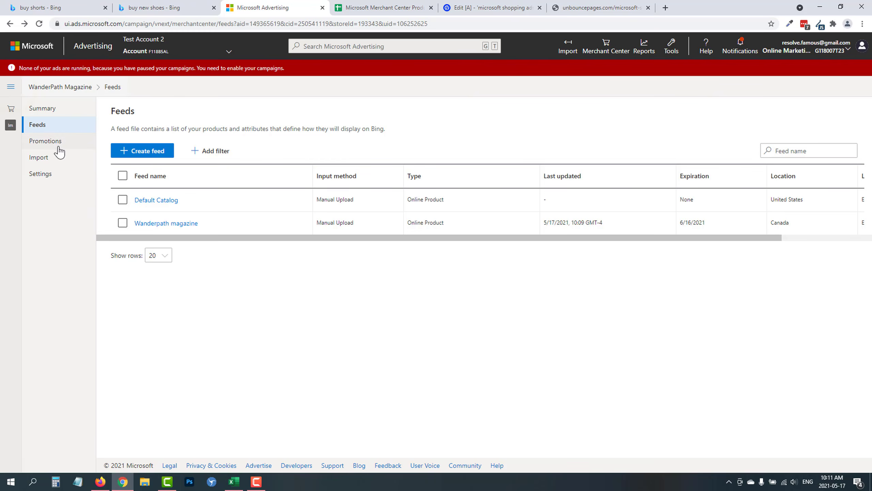
pyautogui.click(55, 110)
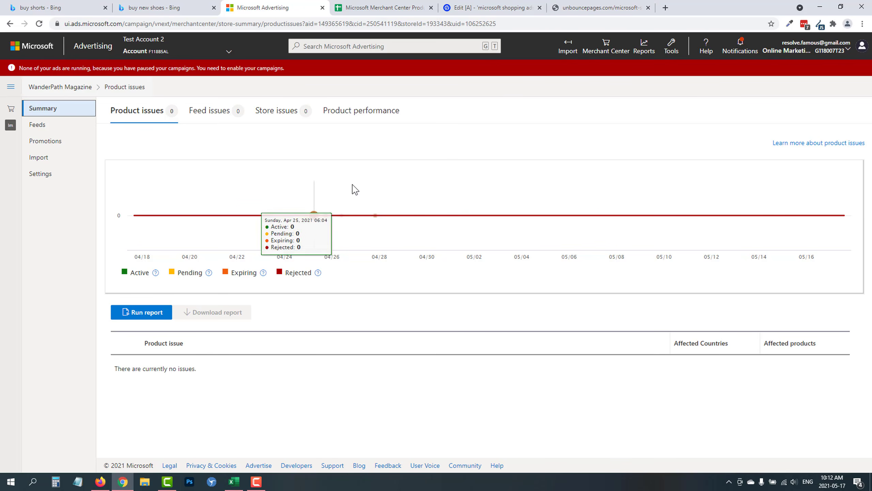
pyautogui.click(233, 482)
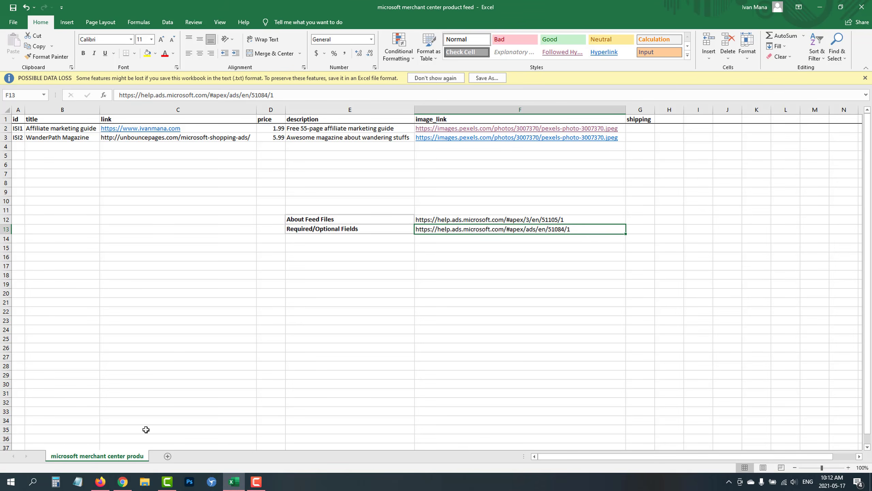
pyautogui.click(123, 481)
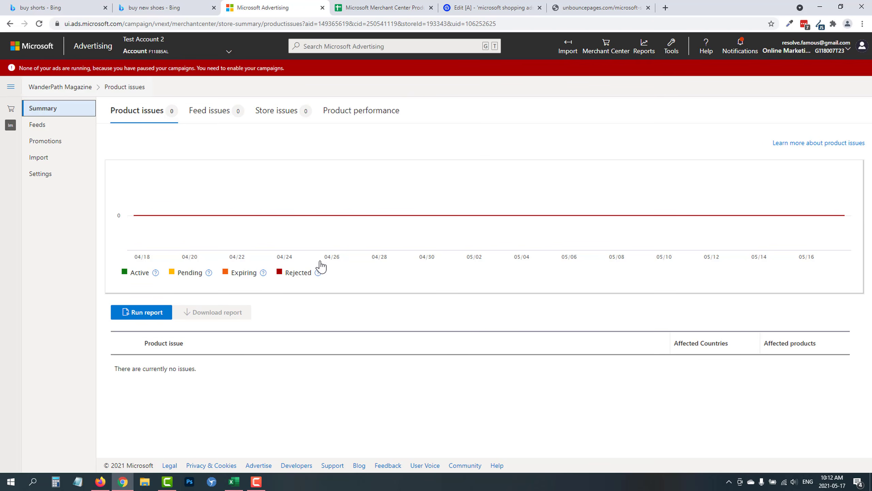
# Step: Start a new campaign with the goal of selling products from the catalog and the Standard Shopping subtype
pyautogui.click(35, 46)
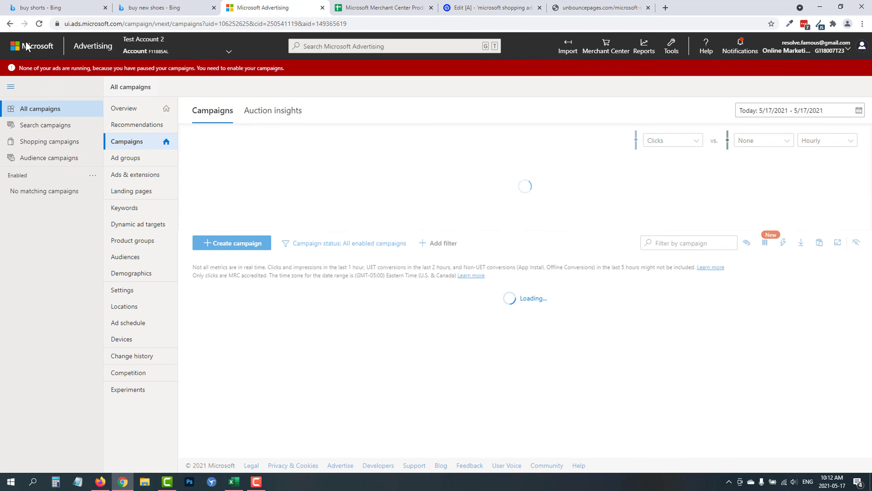
pyautogui.click(228, 252)
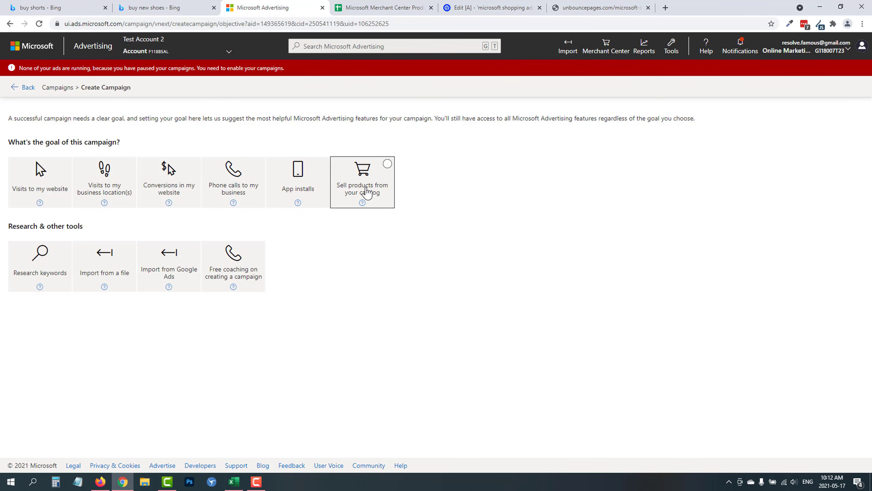
pyautogui.click(362, 191)
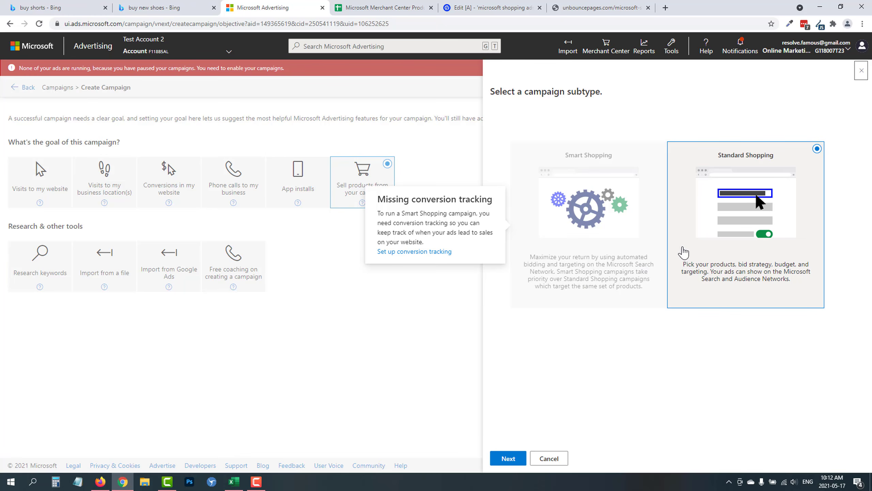
pyautogui.click(516, 459)
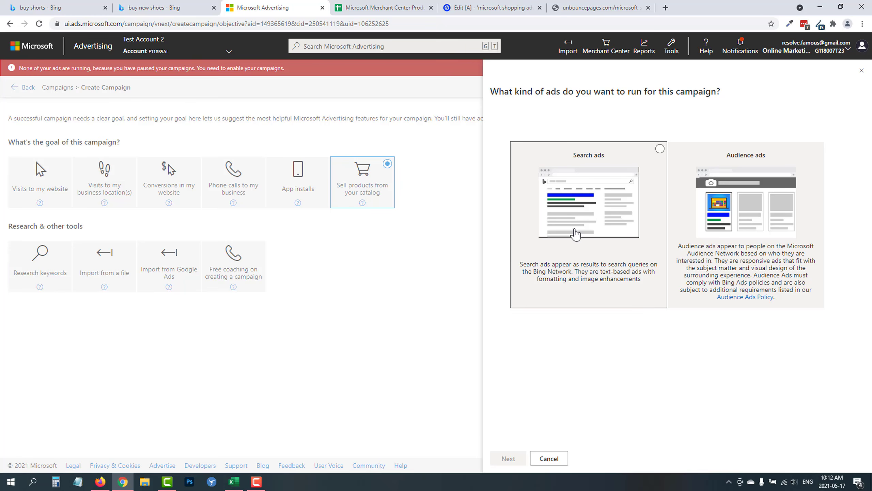
# Step: Choose Search ads as the campaign's ad type, checking the Bing results for "buy new shoes" before continuing to the campaign settings
pyautogui.click(567, 262)
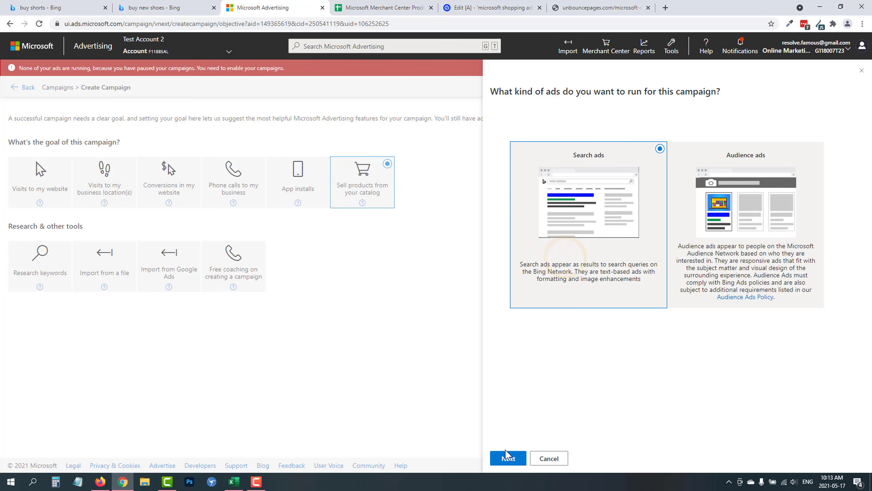
pyautogui.click(165, 7)
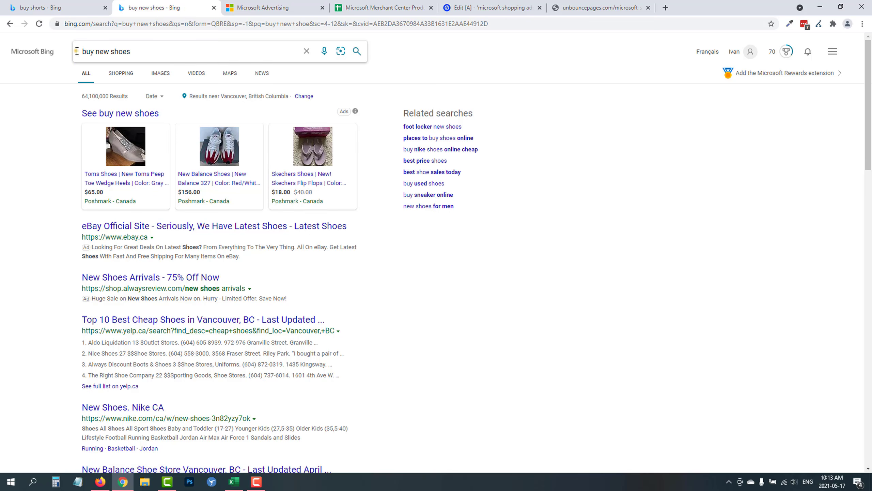
pyautogui.moveTo(75, 52); pyautogui.dragTo(165, 50)
pyautogui.click(275, 7)
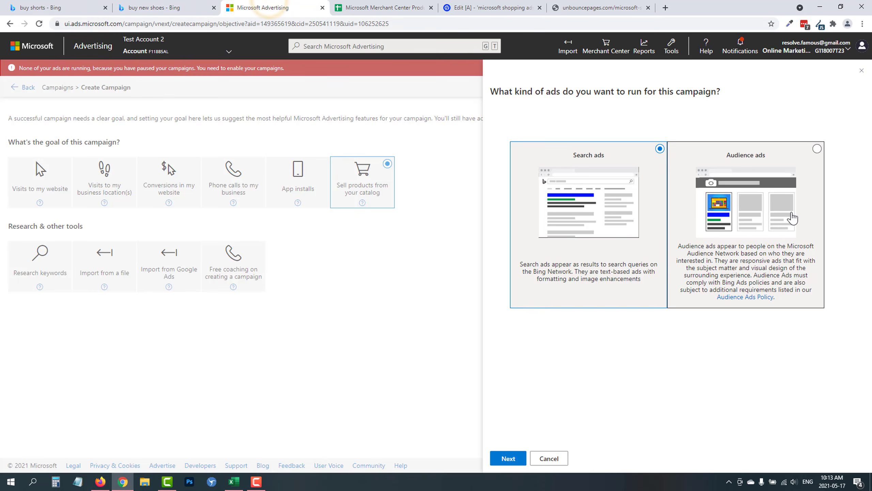
pyautogui.click(507, 458)
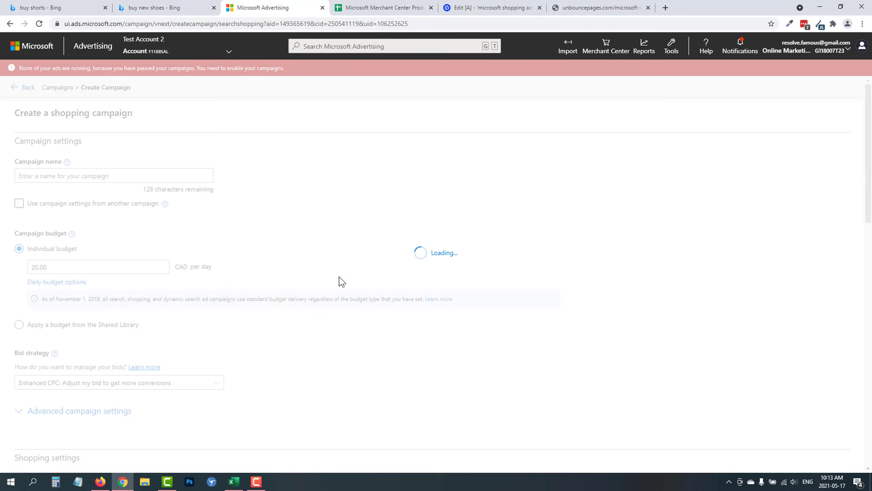
# Step: Name the shopping campaign "WanderPath Magazine"
pyautogui.scroll(-5, 292, 236)
pyautogui.scroll(5, 197, 314)
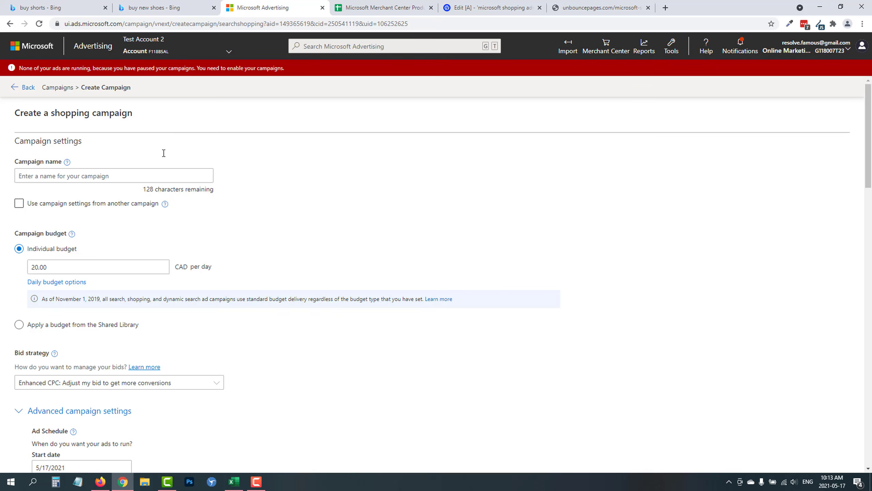
pyautogui.click(97, 172)
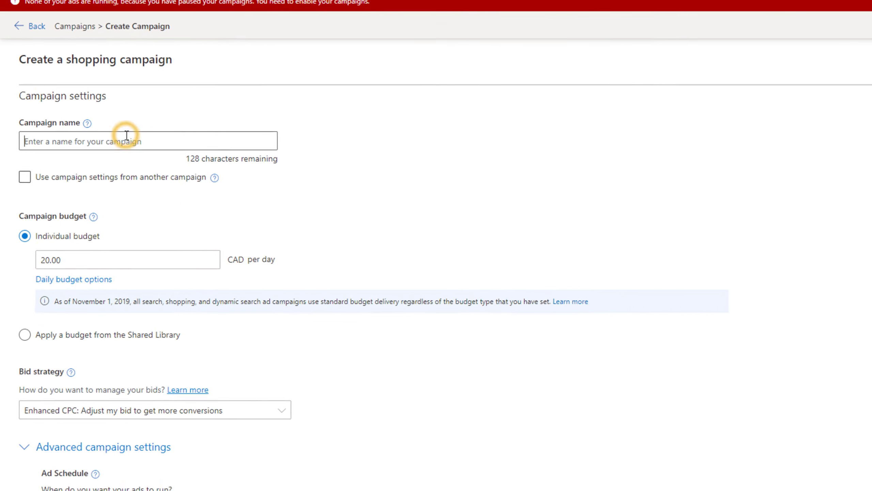
pyautogui.write('Wan')
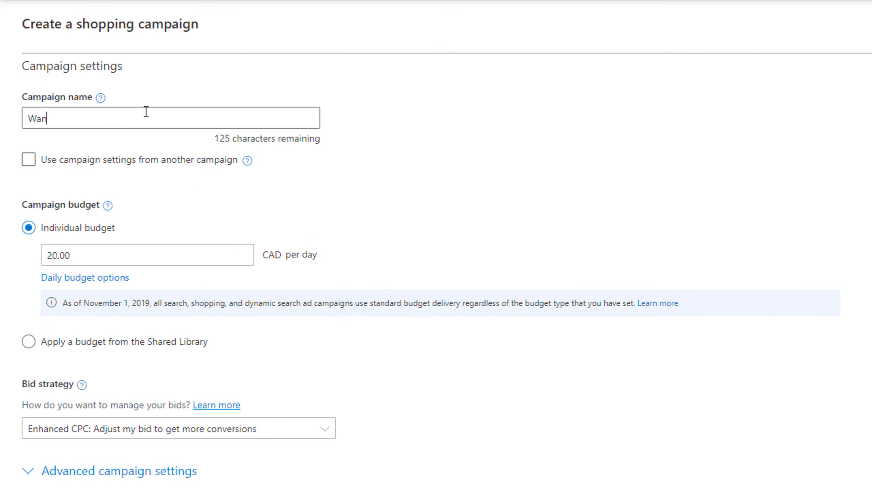
pyautogui.write('derPath ')
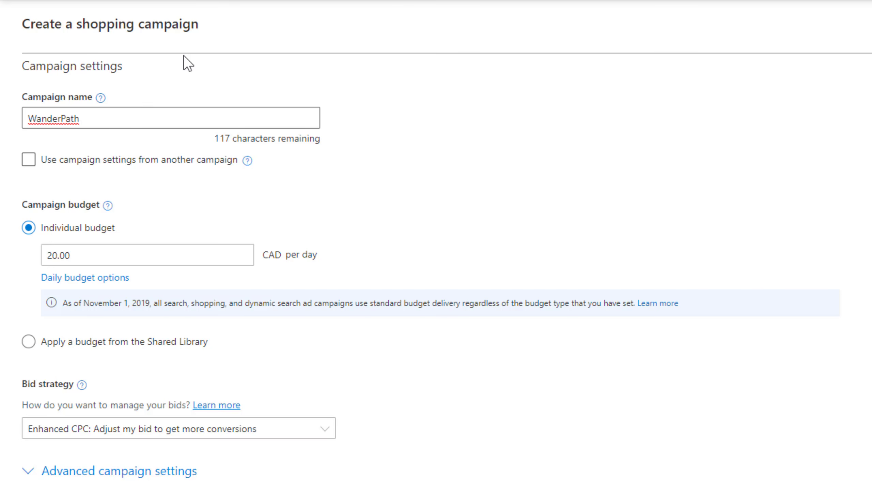
pyautogui.write('Magazine')
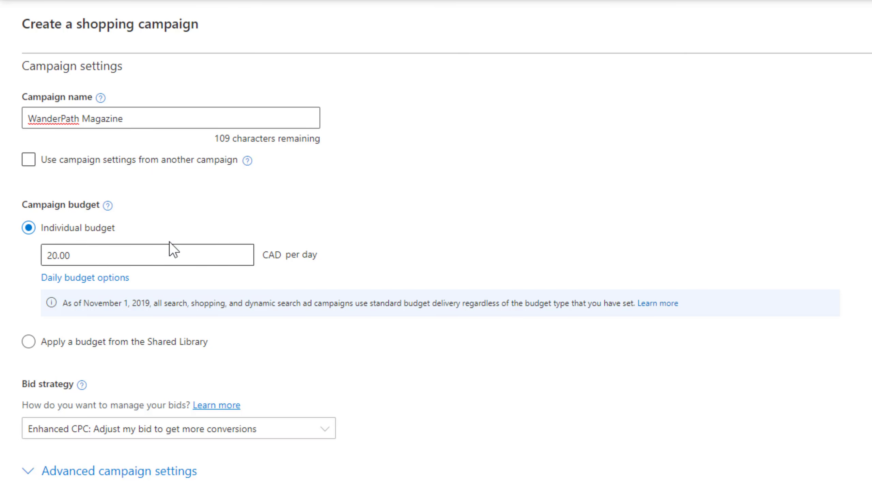
# Step: Review the bid strategy options and select Enhanced CPC for the campaign
pyautogui.scroll(-4, 169, 242)
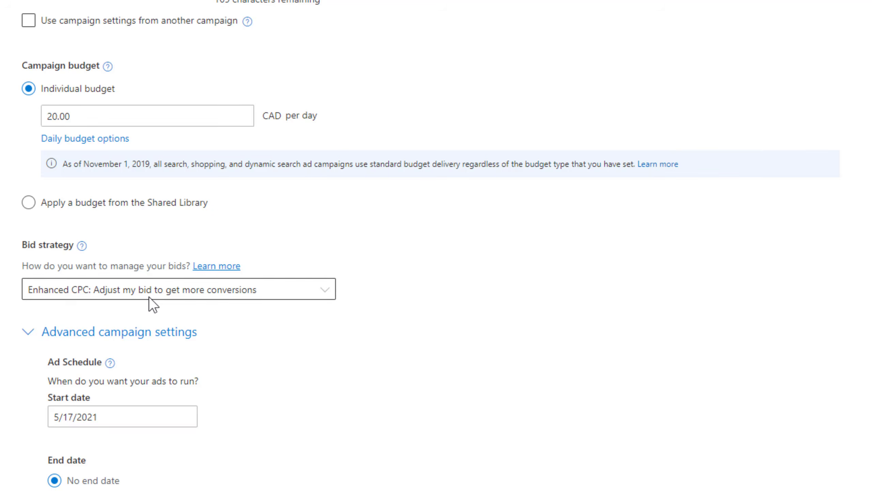
pyautogui.scroll(-2, 149, 297)
pyautogui.click(113, 221)
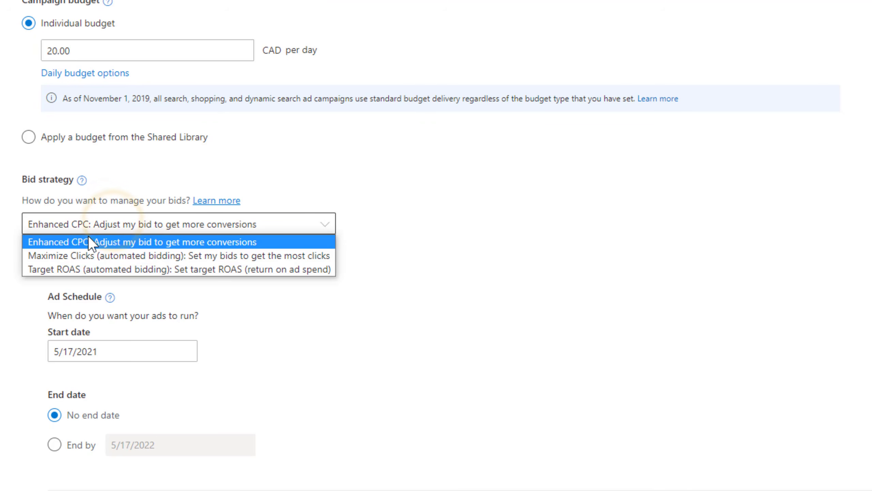
pyautogui.click(96, 242)
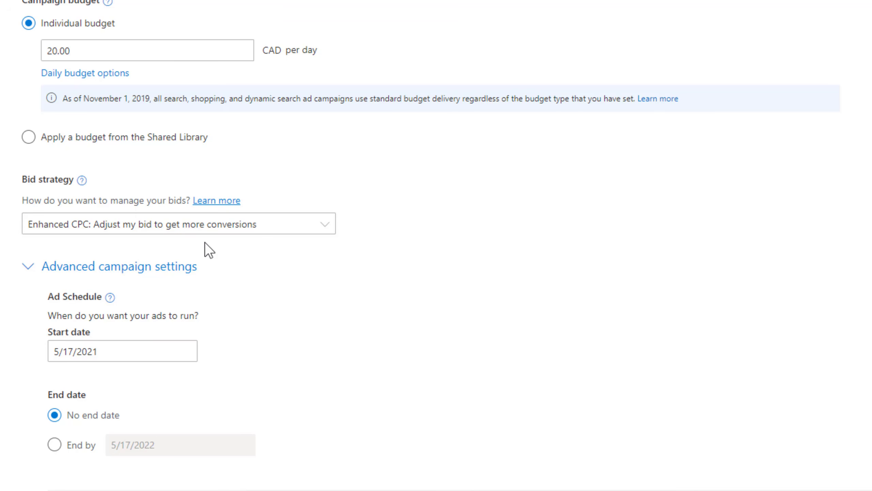
# Step: Try the Maximize Clicks bid strategy with a maximum CPC limit, and set the strategy back to Enhanced CPC
pyautogui.click(143, 224)
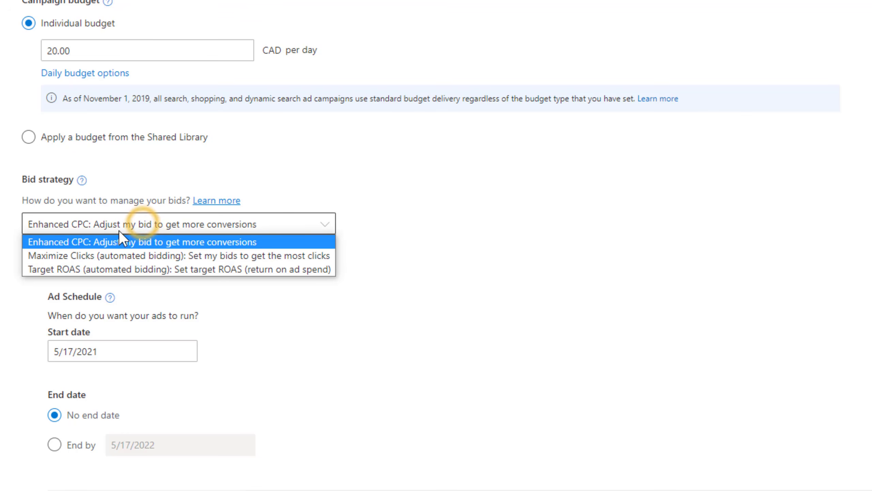
pyautogui.click(93, 258)
pyautogui.click(81, 270)
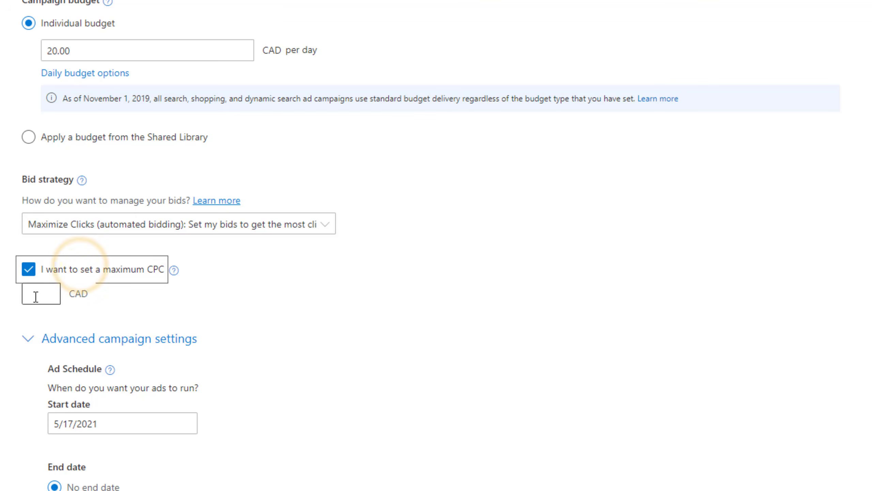
pyautogui.click(55, 287)
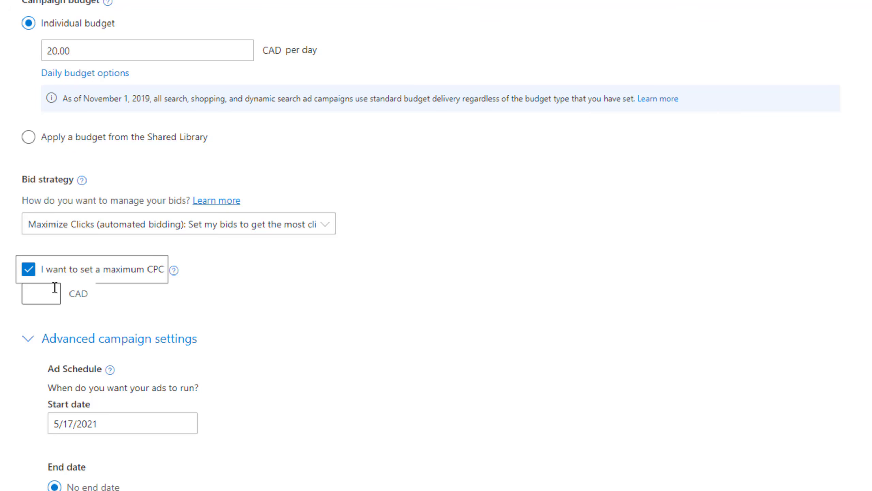
pyautogui.click(29, 269)
pyautogui.click(107, 226)
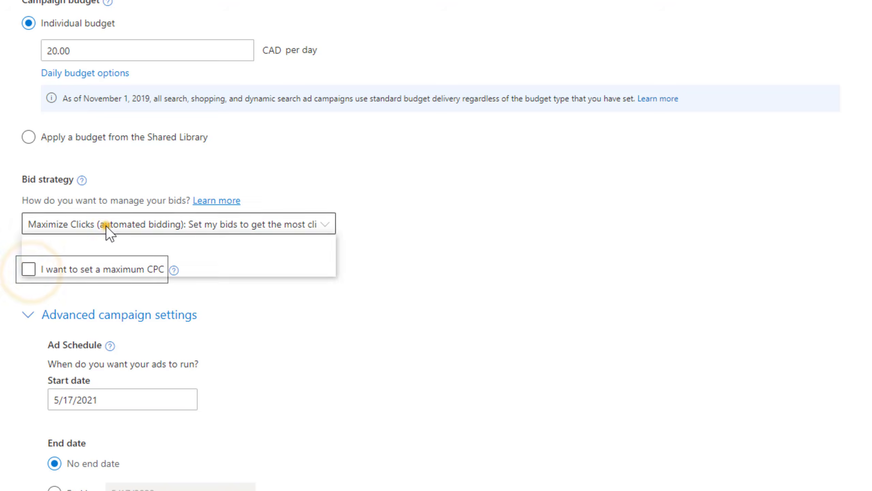
pyautogui.click(91, 238)
pyautogui.click(84, 225)
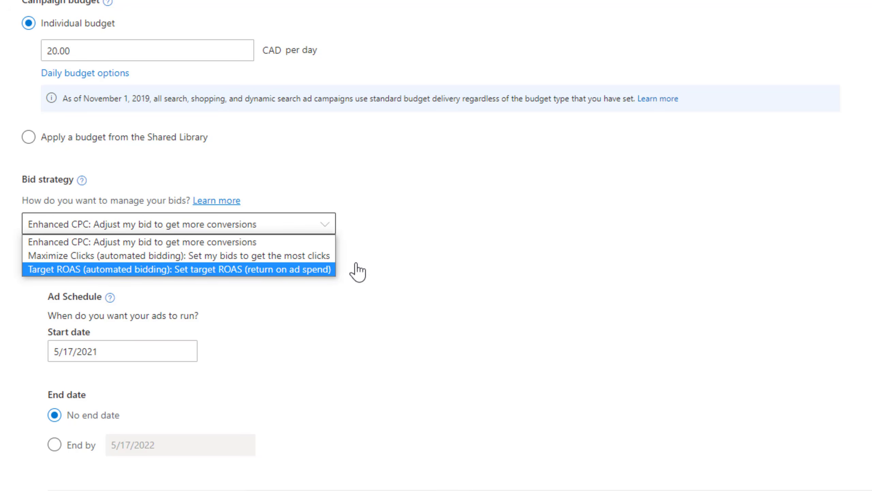
pyautogui.click(363, 165)
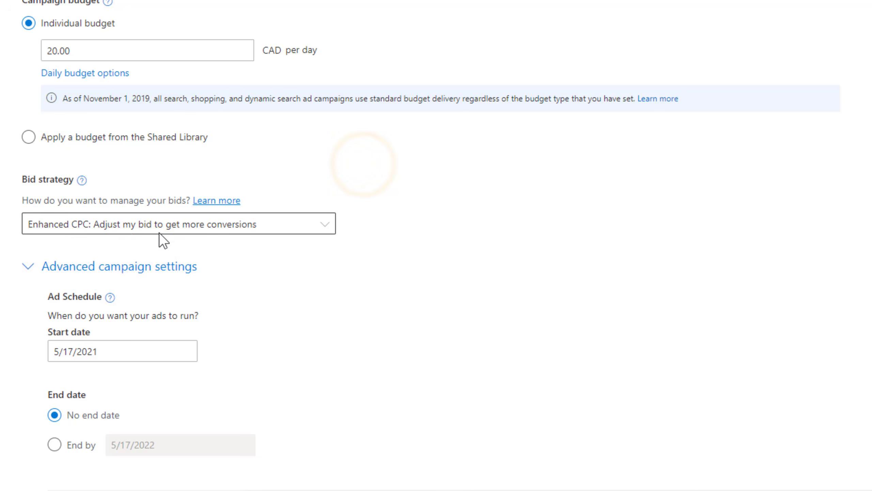
# Step: Review the campaign's ad schedule settings, and expand and compare the search network options for ad distribution
pyautogui.scroll(-4, 389, 267)
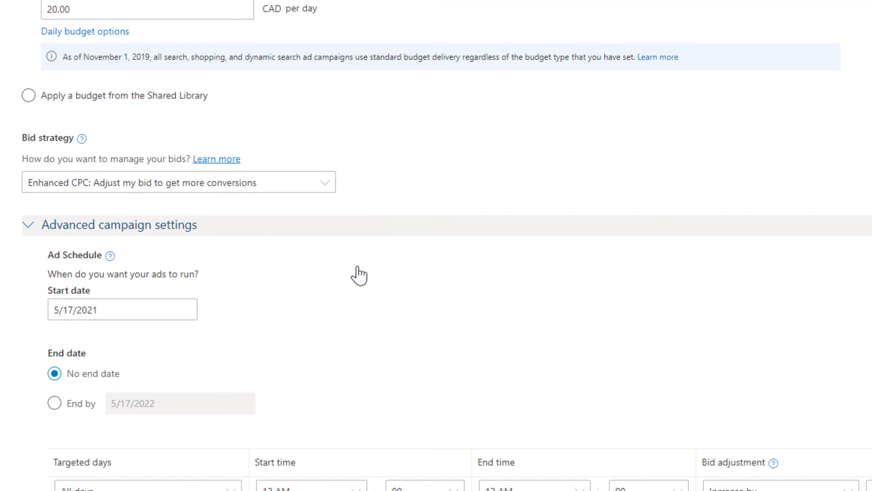
pyautogui.scroll(-4, 148, 205)
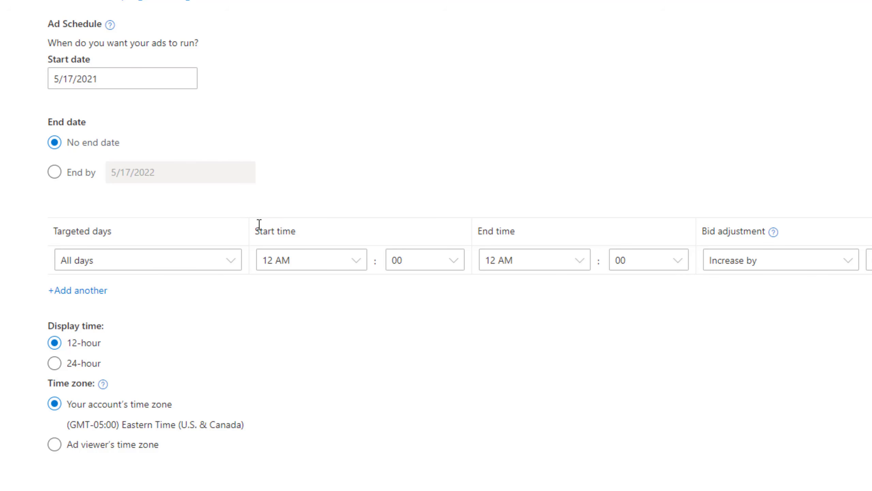
pyautogui.scroll(-4, 235, 220)
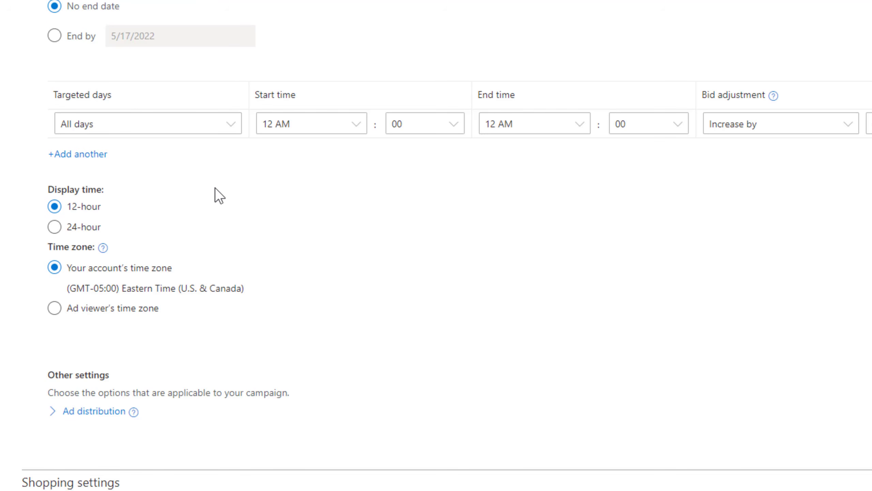
pyautogui.scroll(-4, 212, 188)
pyautogui.click(95, 274)
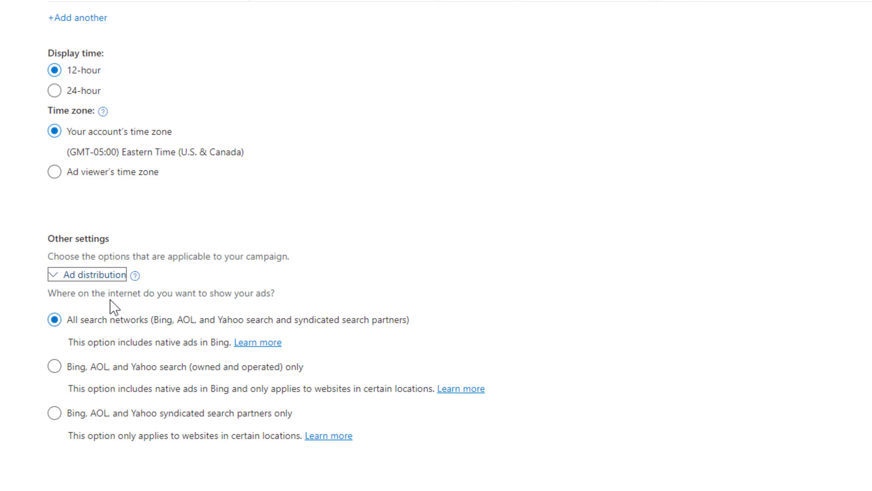
pyautogui.scroll(-2, 173, 356)
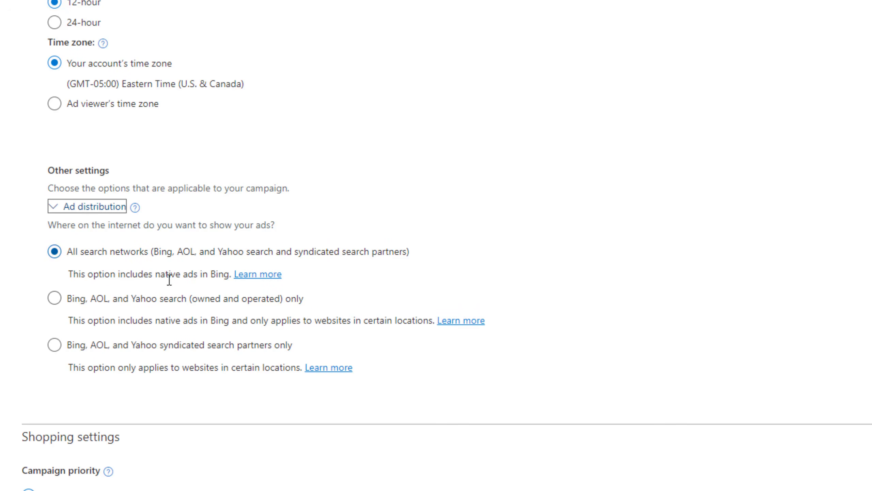
pyautogui.click(190, 305)
pyautogui.moveTo(68, 300); pyautogui.dragTo(160, 300)
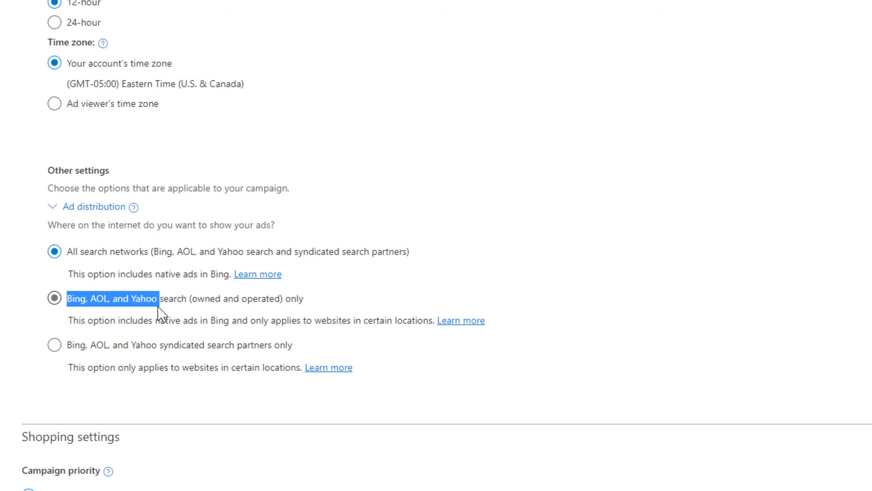
pyautogui.moveTo(75, 345); pyautogui.dragTo(238, 311)
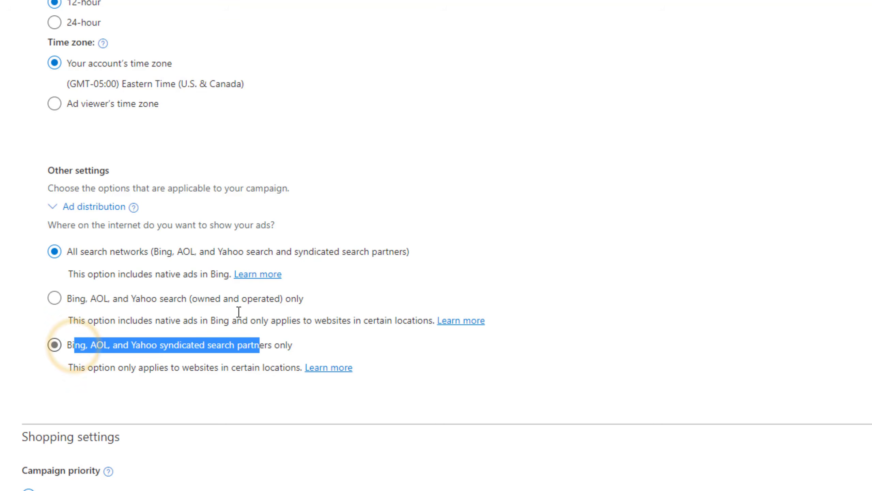
pyautogui.moveTo(85, 251); pyautogui.dragTo(314, 251)
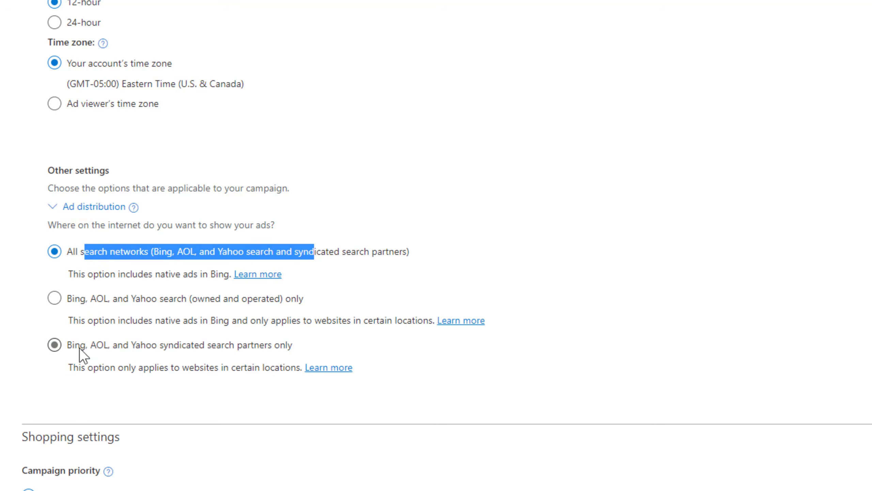
pyautogui.moveTo(88, 345); pyautogui.dragTo(273, 356)
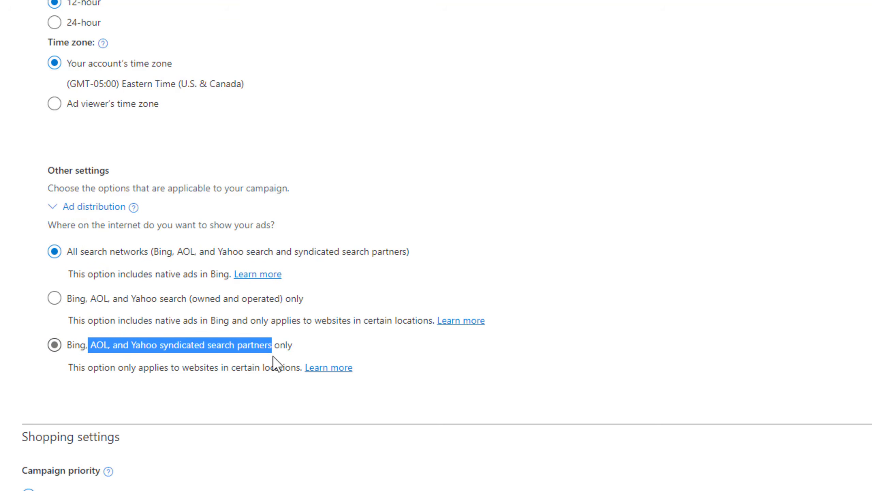
# Step: Try limiting ad distribution to syndicated search partners only, and set it back to all search networks
pyautogui.click(183, 341)
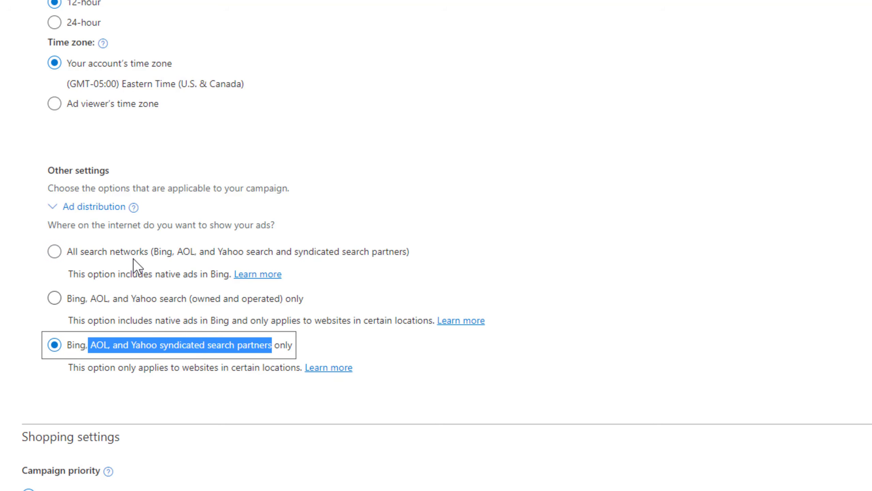
pyautogui.click(129, 251)
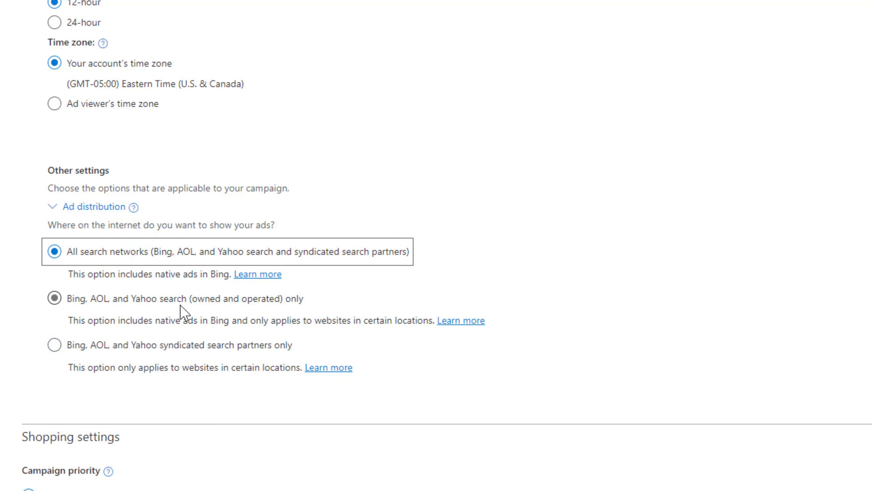
# Step: Select the WanderPath Magazine store in the campaign's shopping settings
pyautogui.scroll(-5, 177, 307)
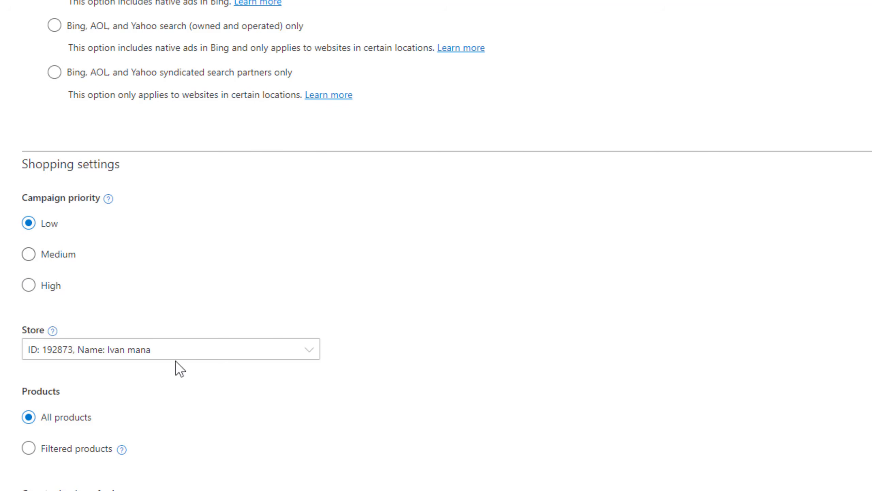
pyautogui.scroll(-2, 103, 265)
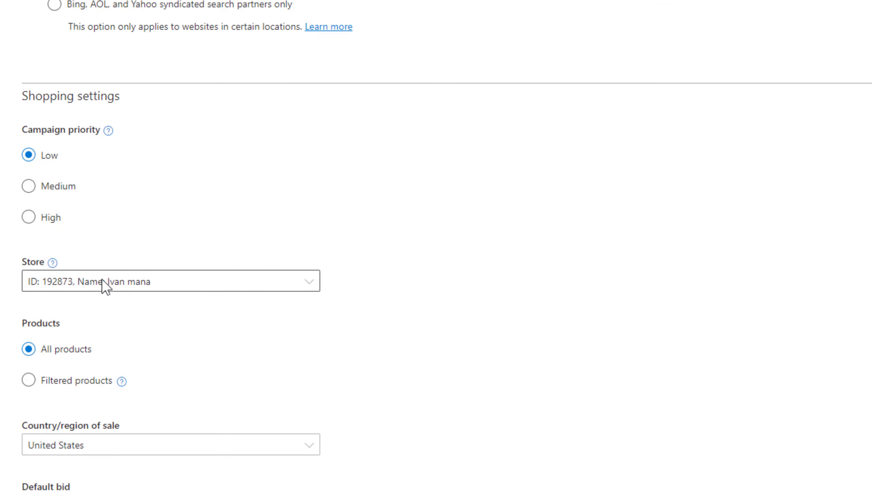
pyautogui.click(119, 281)
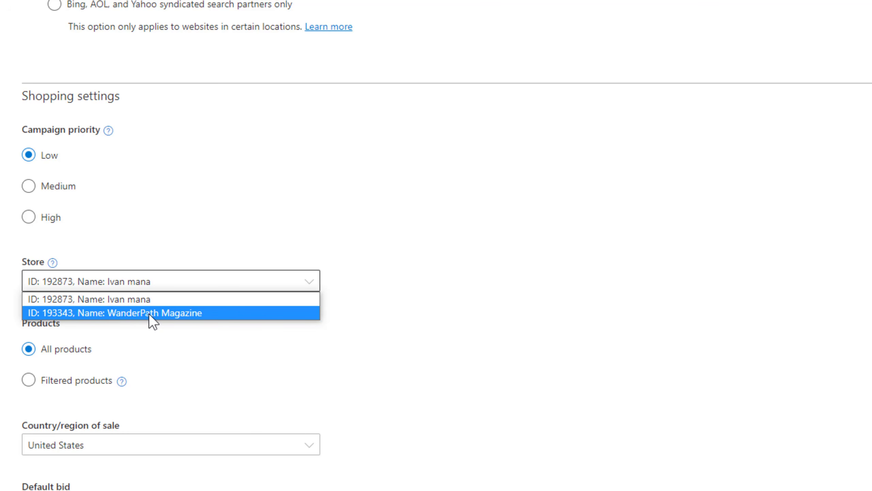
pyautogui.click(110, 315)
# Step: Try filtering the campaign's products by ID, and set the selection back to all products
pyautogui.scroll(-2, 231, 338)
pyautogui.scroll(-2, 231, 338)
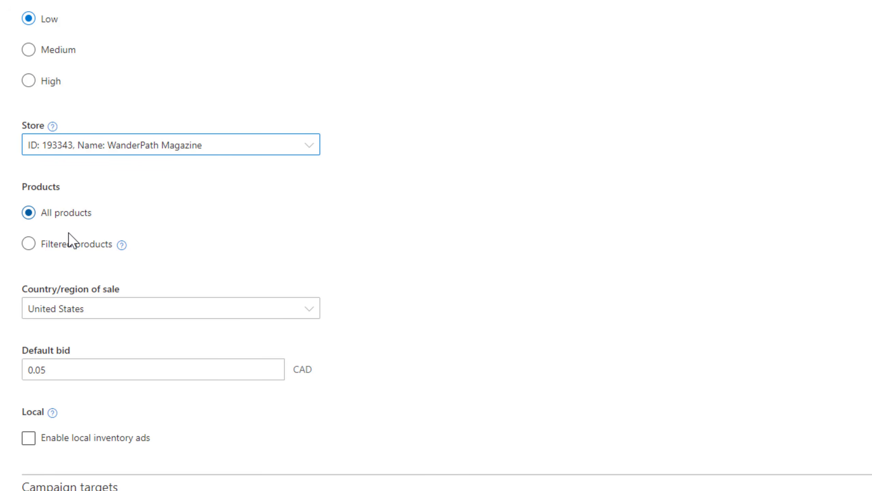
pyautogui.click(66, 246)
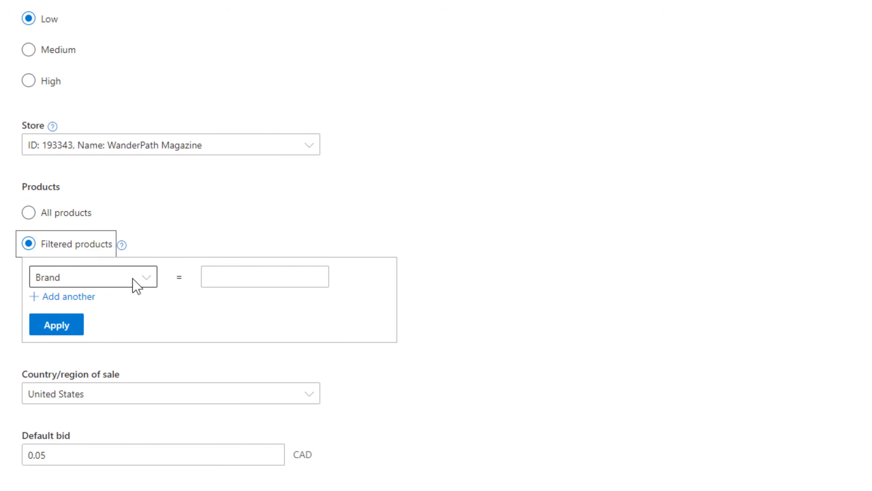
pyautogui.click(117, 279)
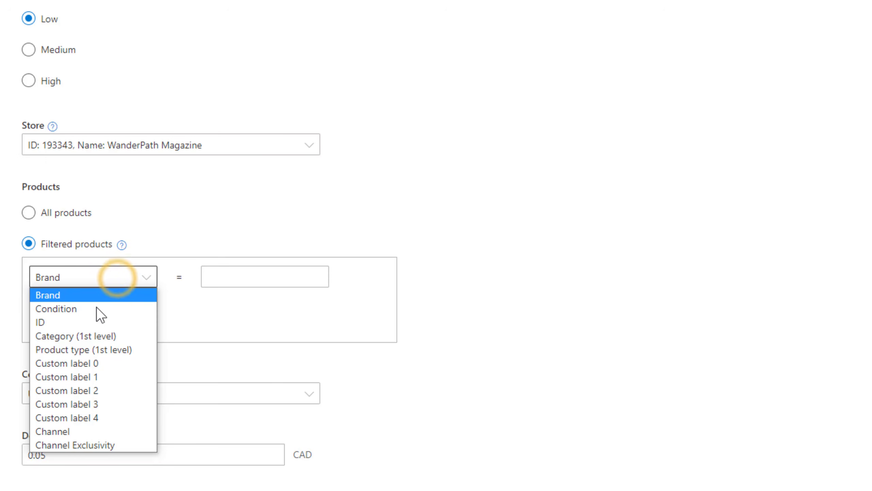
pyautogui.click(54, 319)
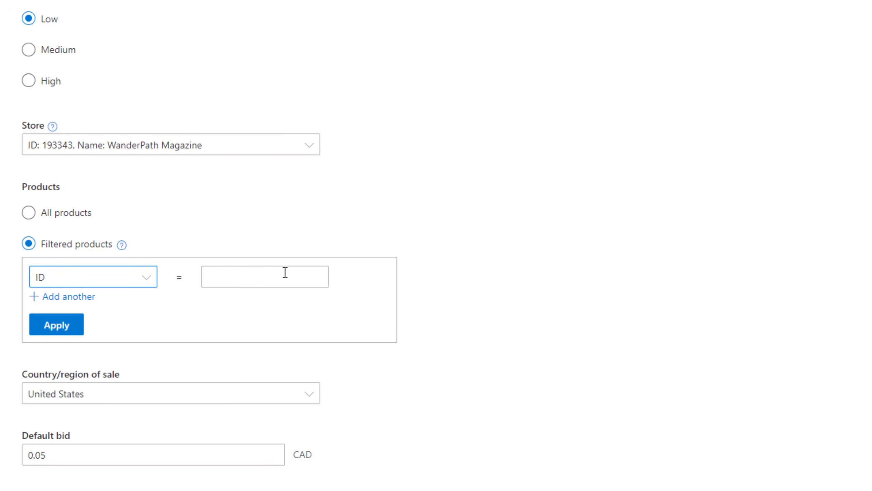
pyautogui.click(78, 213)
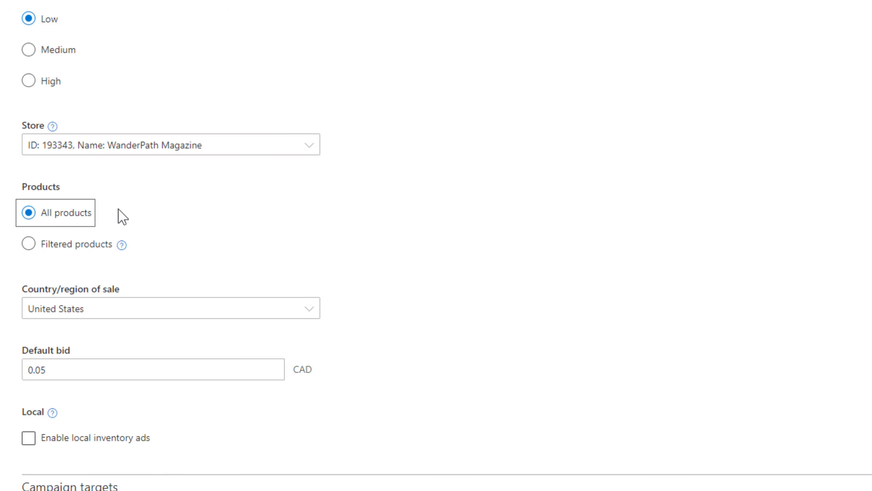
# Step: Set the campaign's country/region of sale to Canada
pyautogui.scroll(-2, 281, 214)
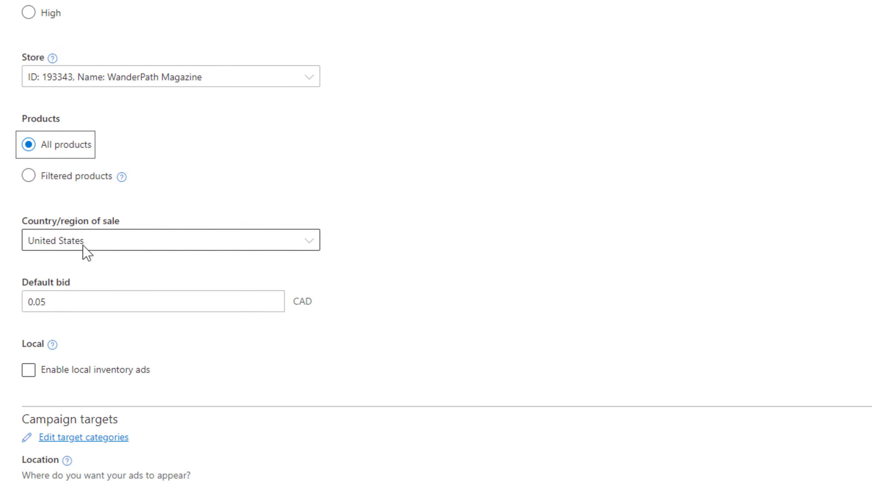
pyautogui.click(88, 238)
pyautogui.click(288, 176)
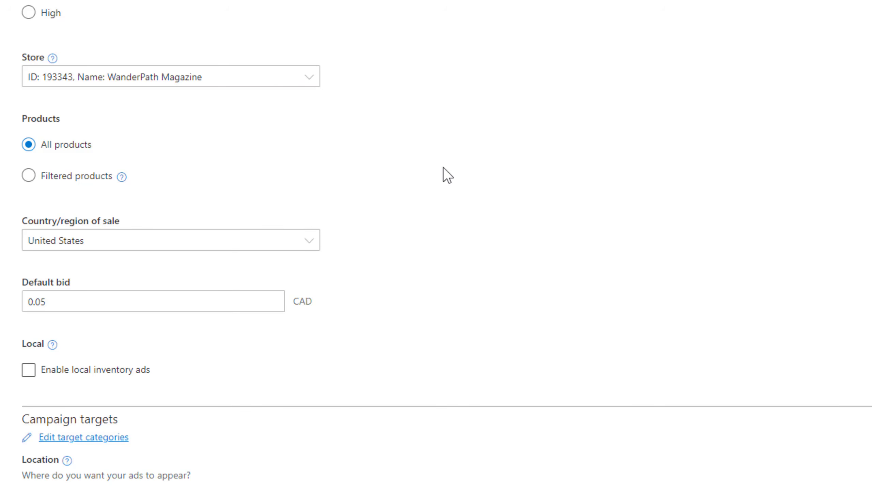
pyautogui.click(124, 232)
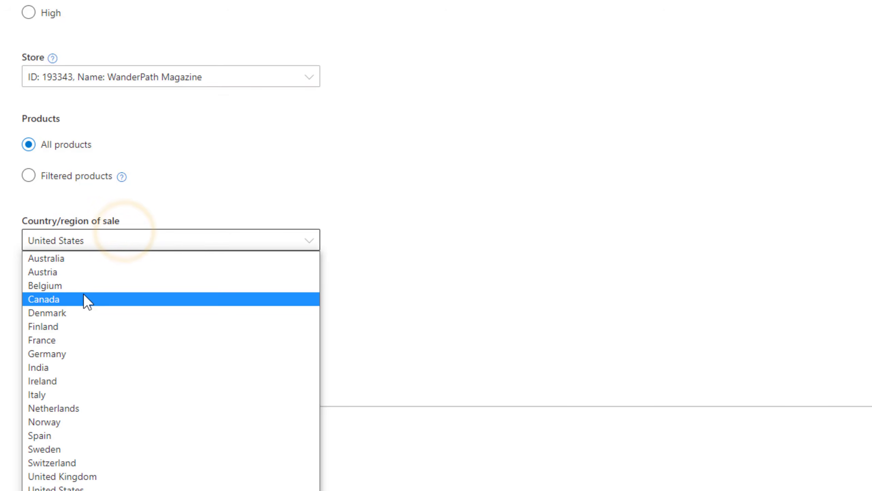
pyautogui.click(83, 294)
pyautogui.click(423, 230)
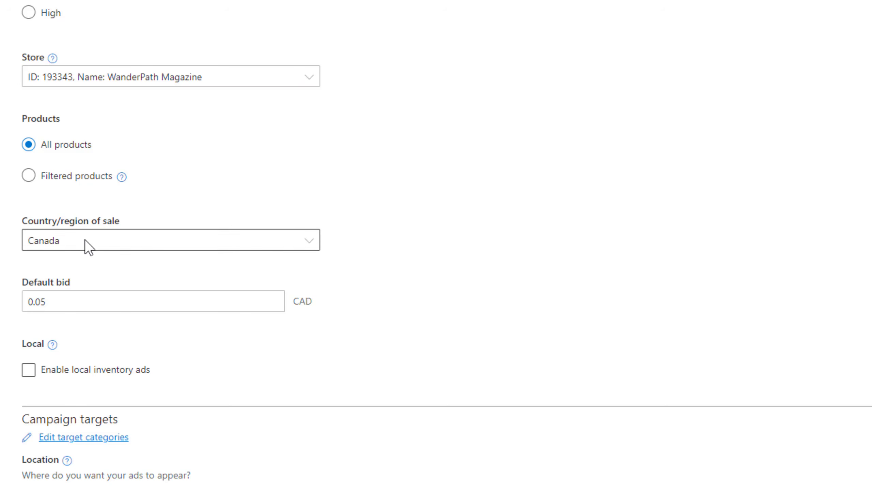
# Step: Check the default bid against the campaign's bid strategy, and compare the country of sale with the location targeting options
pyautogui.tripleClick(63, 300)
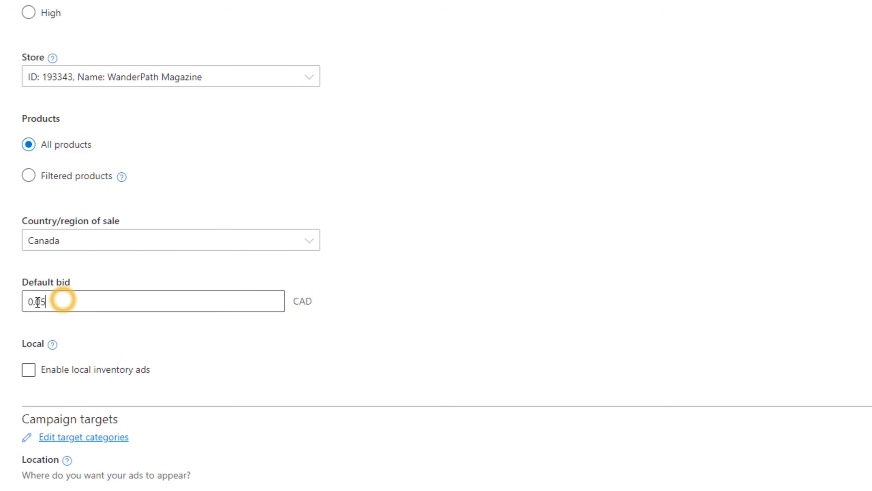
pyautogui.scroll(15, 117, 347)
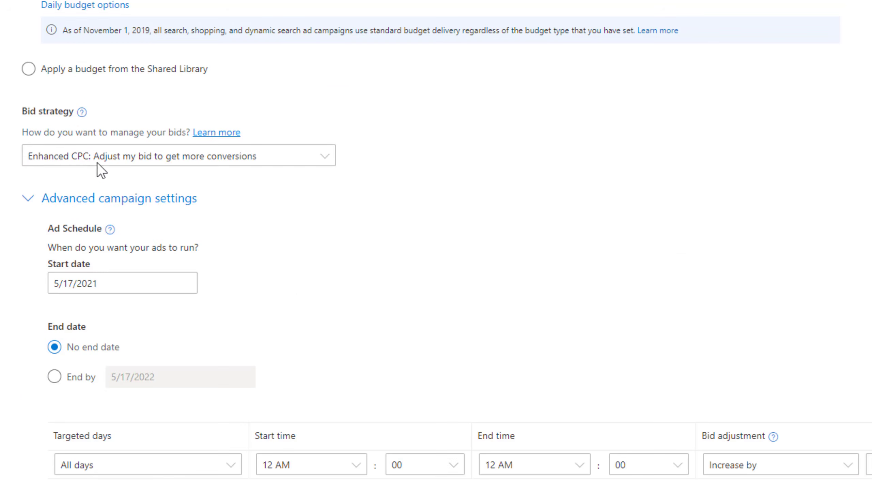
pyautogui.scroll(-20, 166, 276)
pyautogui.scroll(-10, 159, 271)
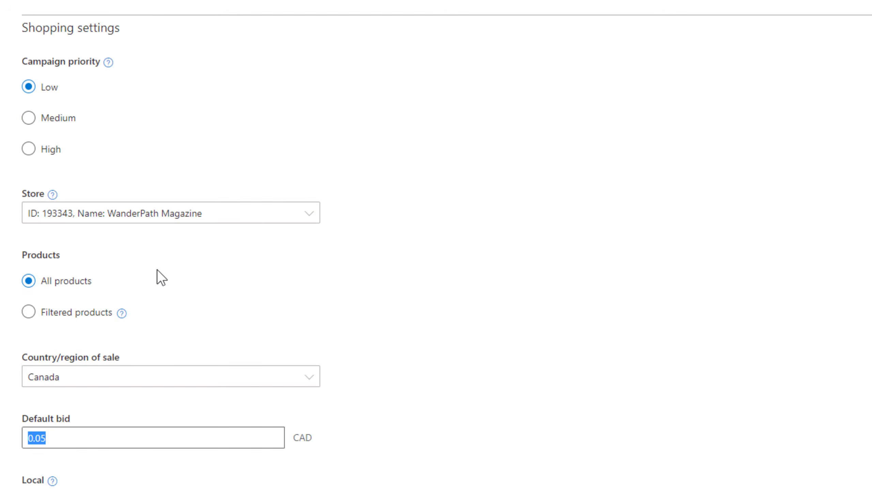
pyautogui.click(50, 300)
pyautogui.moveTo(61, 300); pyautogui.dragTo(2, 301)
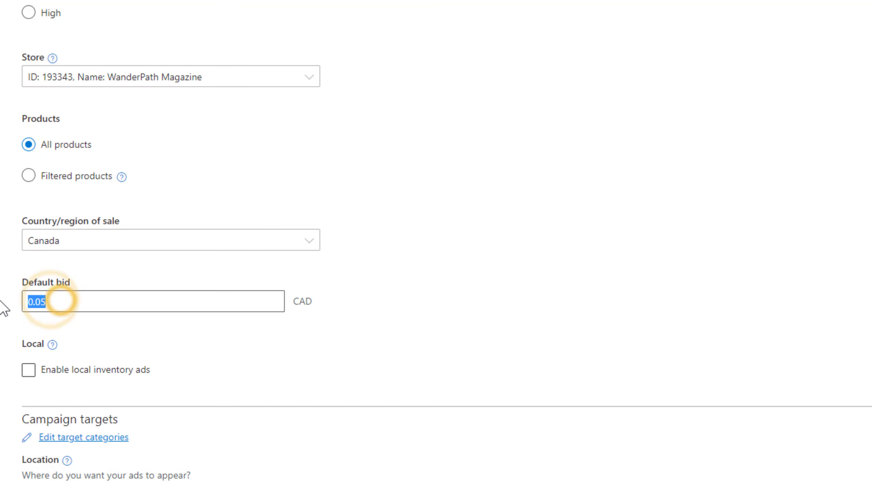
pyautogui.click(48, 306)
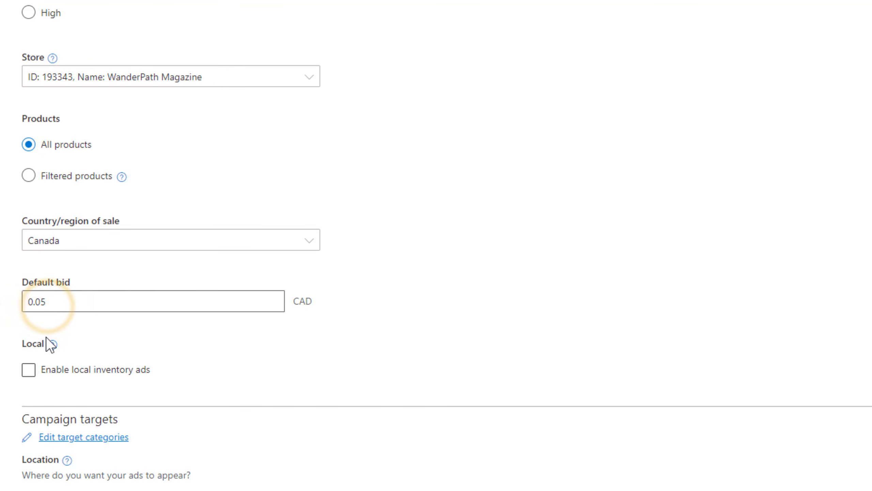
pyautogui.scroll(-6, 52, 236)
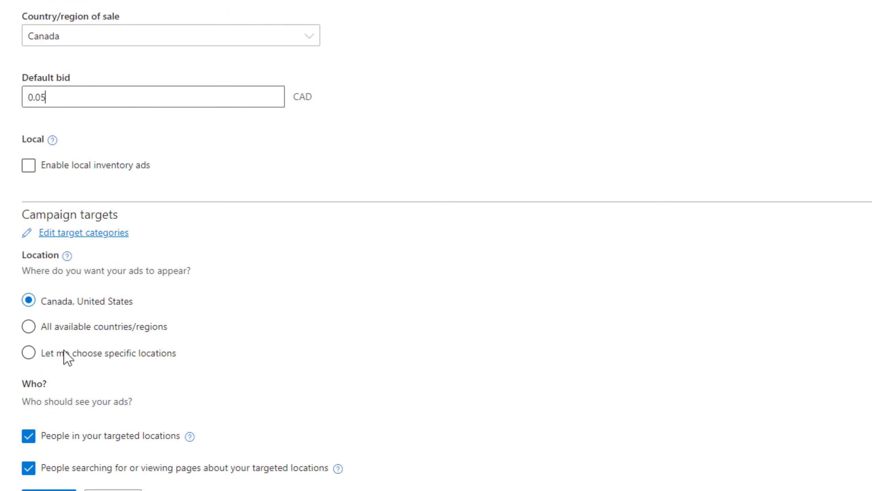
pyautogui.scroll(10, 129, 332)
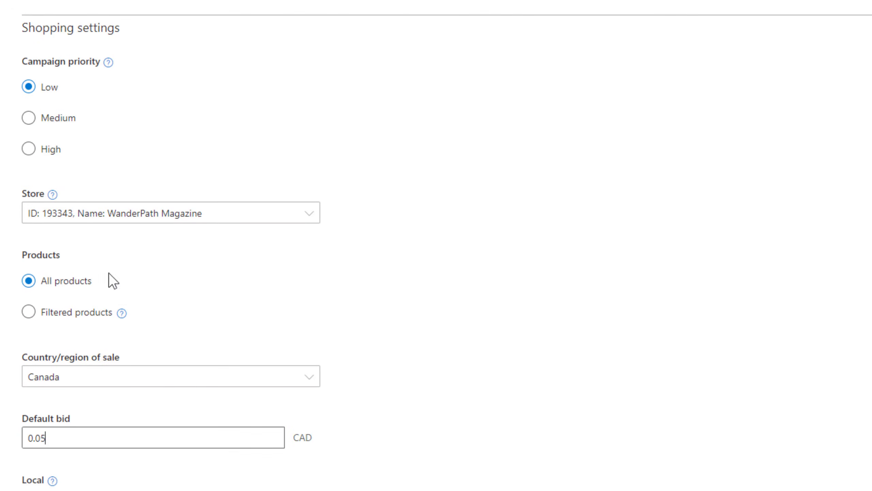
pyautogui.moveTo(18, 357); pyautogui.dragTo(127, 364)
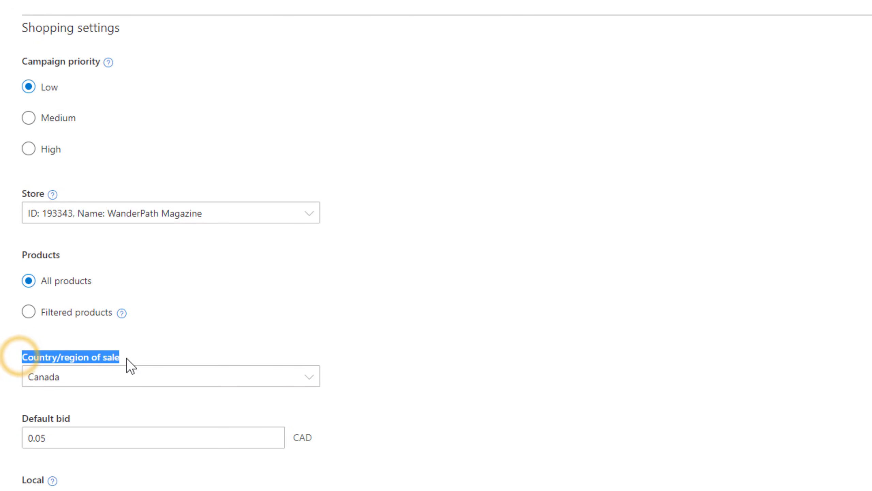
pyautogui.click(74, 349)
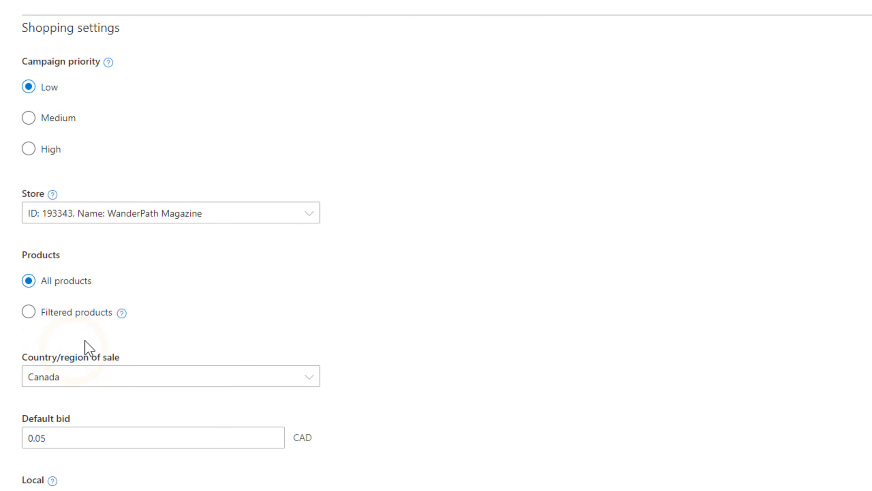
# Step: Switch location targeting to specific locations and target Canada, the United States and Australia
pyautogui.scroll(-6, 94, 344)
pyautogui.scroll(-6, 95, 270)
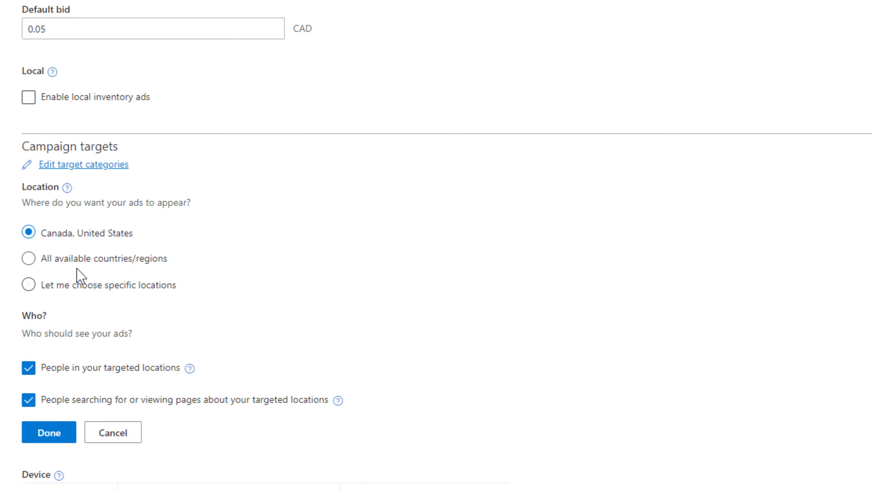
pyautogui.click(64, 286)
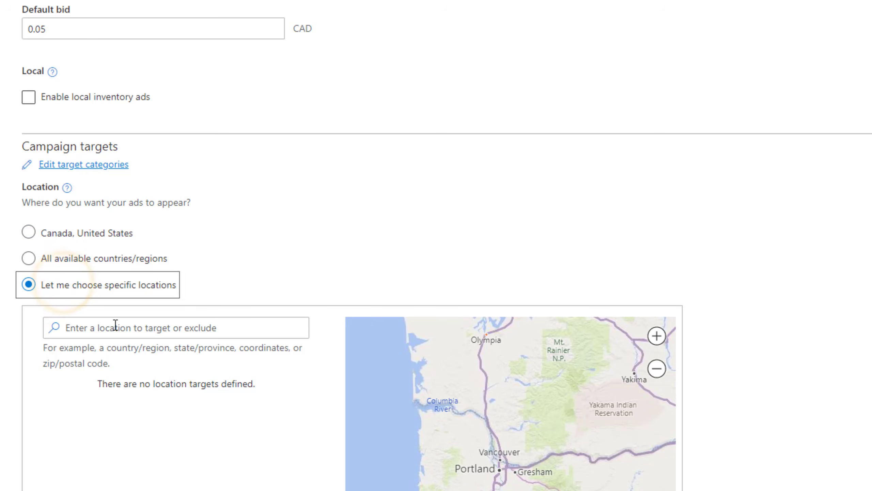
pyautogui.click(114, 327)
pyautogui.write('canada')
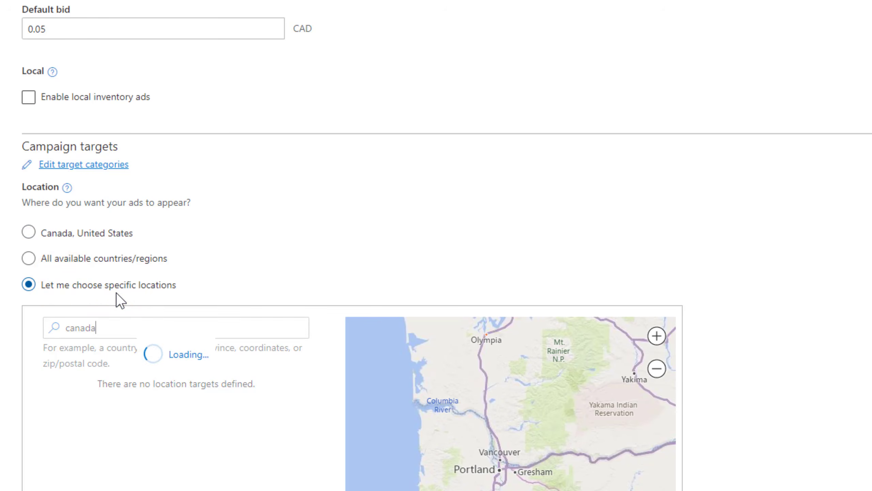
pyautogui.click(251, 351)
pyautogui.click(118, 324)
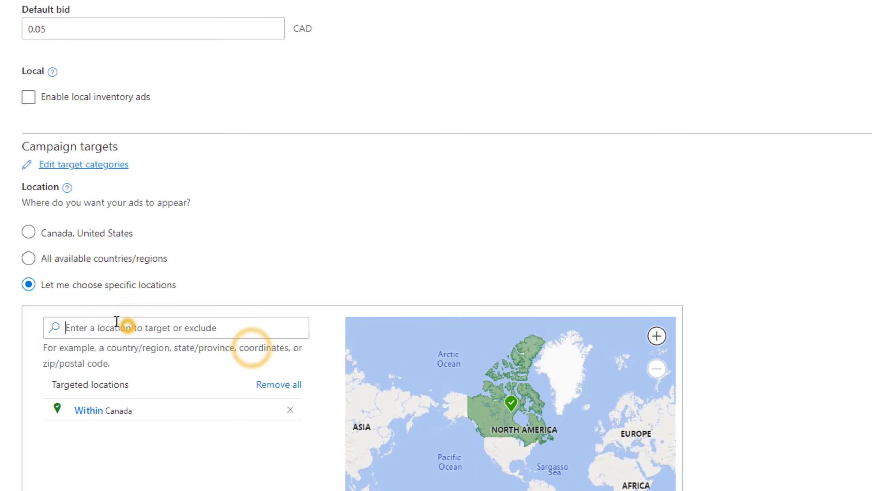
pyautogui.write('america')
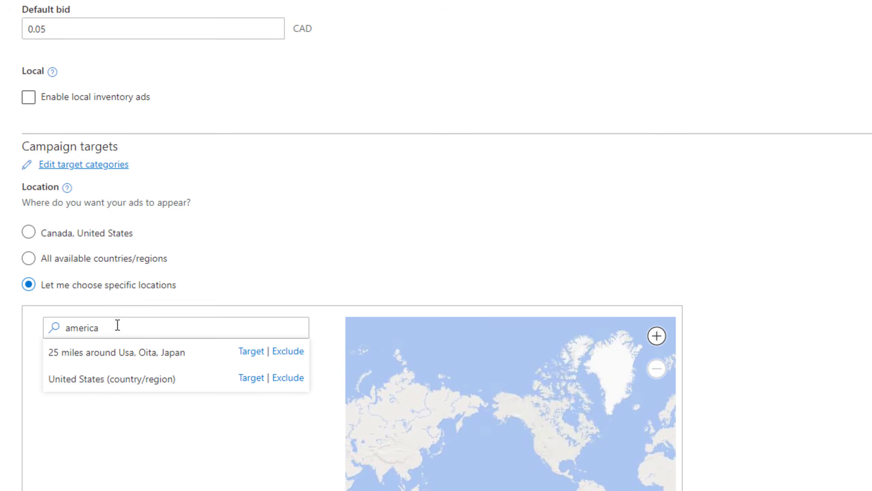
pyautogui.click(244, 378)
pyautogui.click(127, 336)
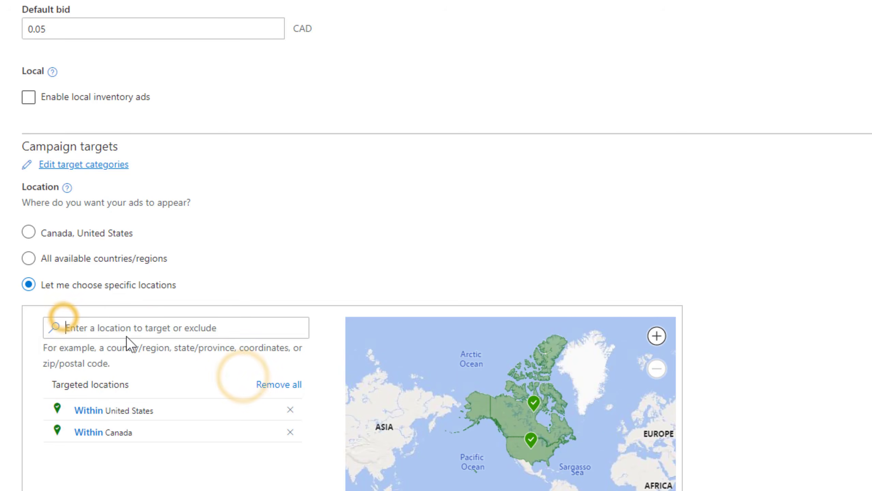
pyautogui.write('australia')
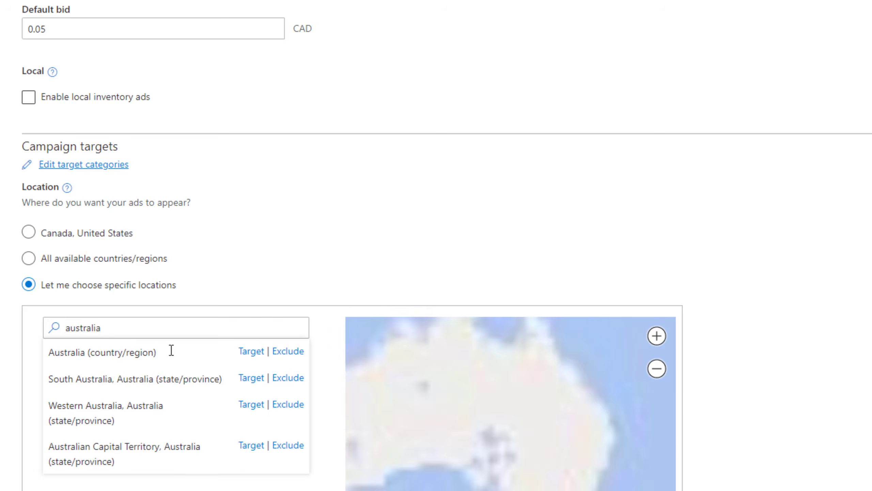
pyautogui.click(242, 349)
# Step: Exclude people searching for or viewing pages about the targeted locations, and apply the location targets
pyautogui.scroll(-10, 62, 287)
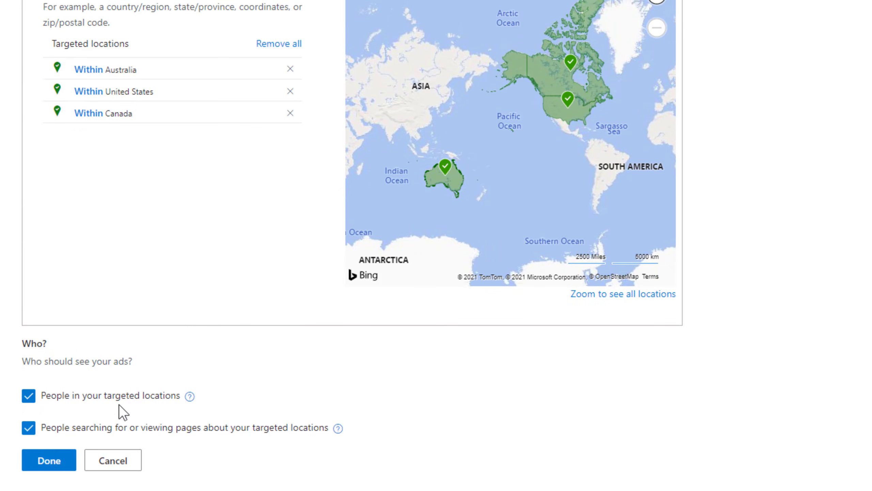
pyautogui.click(69, 433)
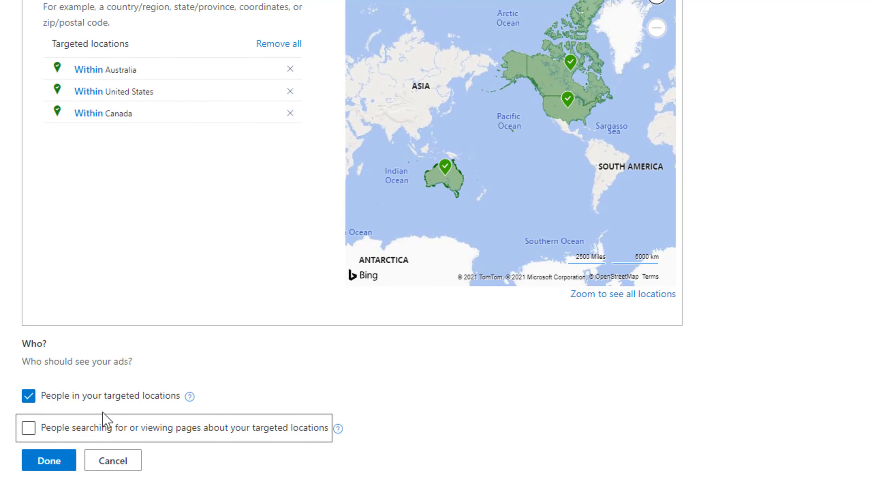
pyautogui.click(49, 462)
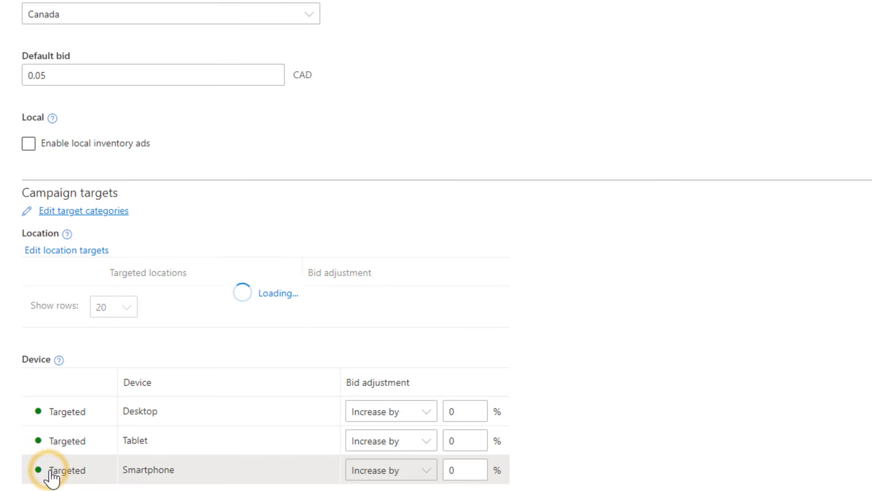
pyautogui.scroll(-2, 175, 367)
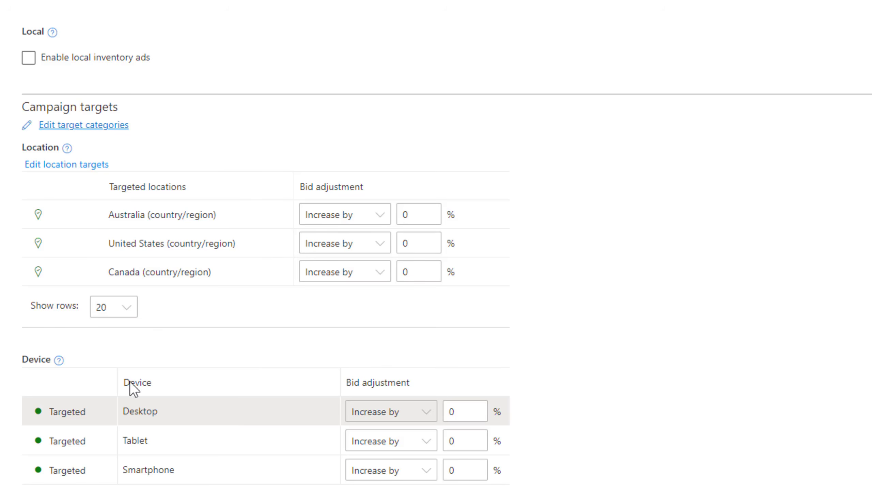
pyautogui.scroll(5, 229, 320)
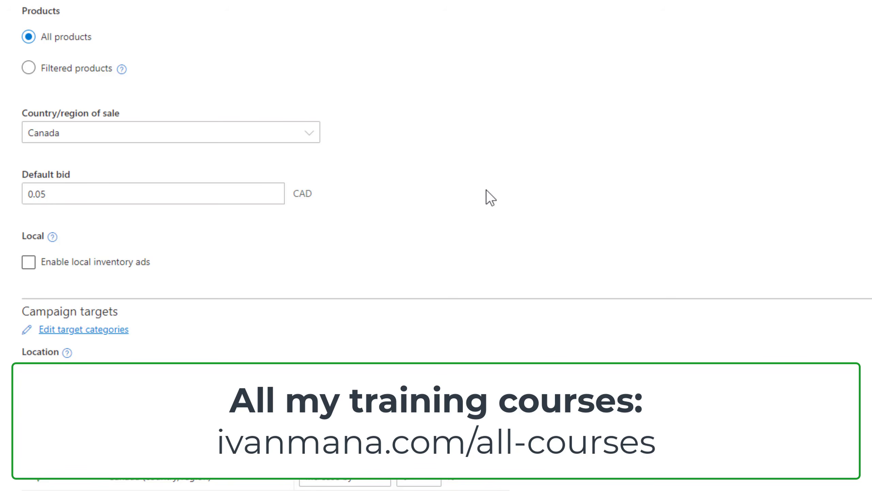
# Step: Review the campaign's local inventory option, ad distribution setting, and location and device targets
pyautogui.click(154, 267)
pyautogui.scroll(13, 203, 333)
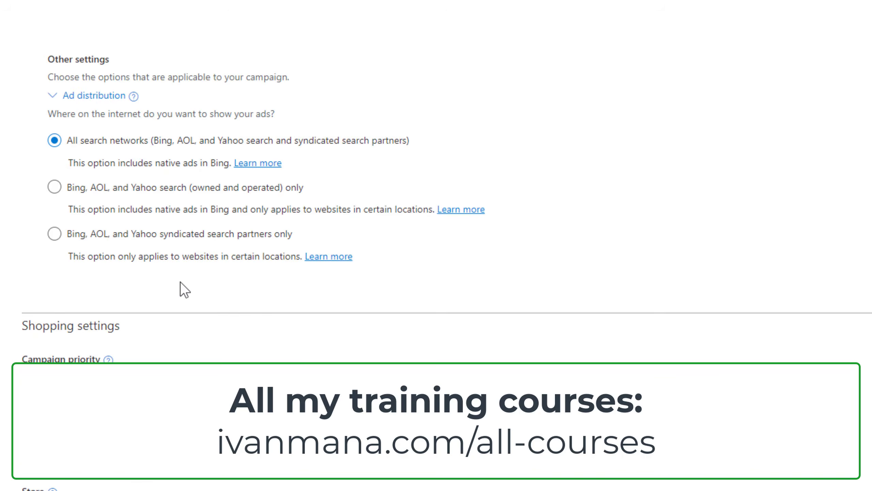
pyautogui.scroll(-10, 181, 289)
pyautogui.scroll(-8, 206, 206)
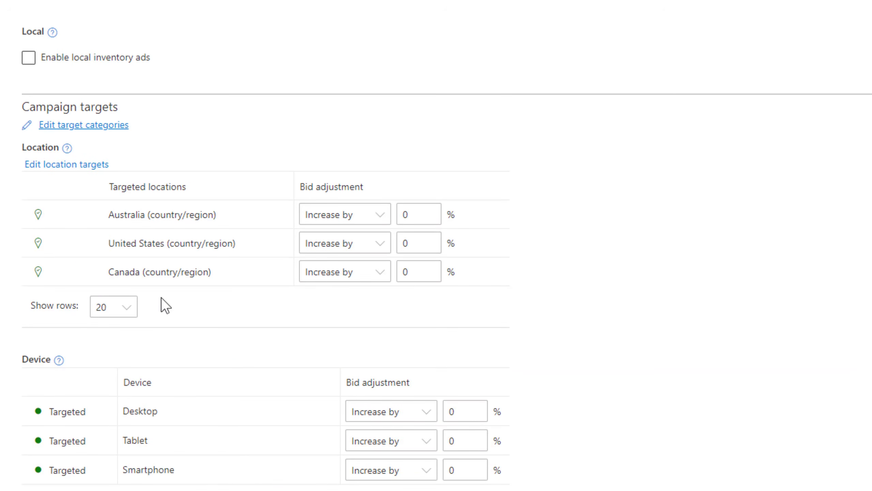
pyautogui.scroll(10, 155, 310)
pyautogui.scroll(-11, 189, 421)
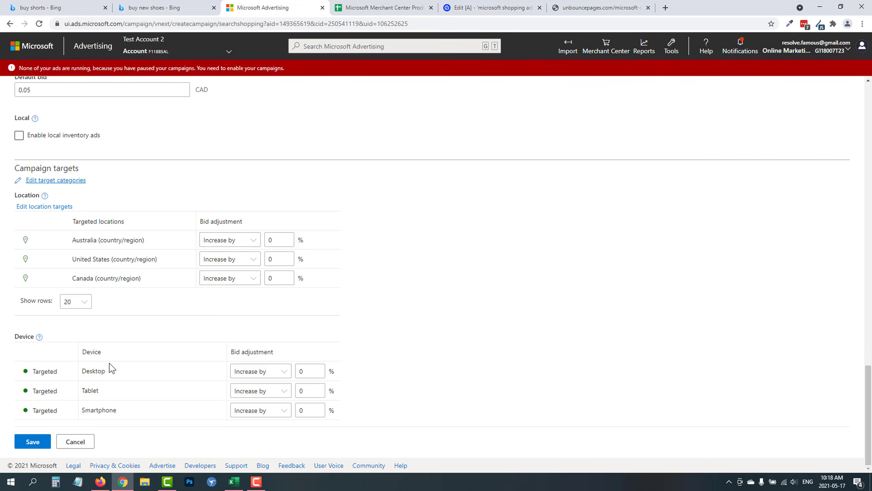
# Step: Check the bid adjustment options for desktop devices and save the shopping campaign
pyautogui.click(267, 371)
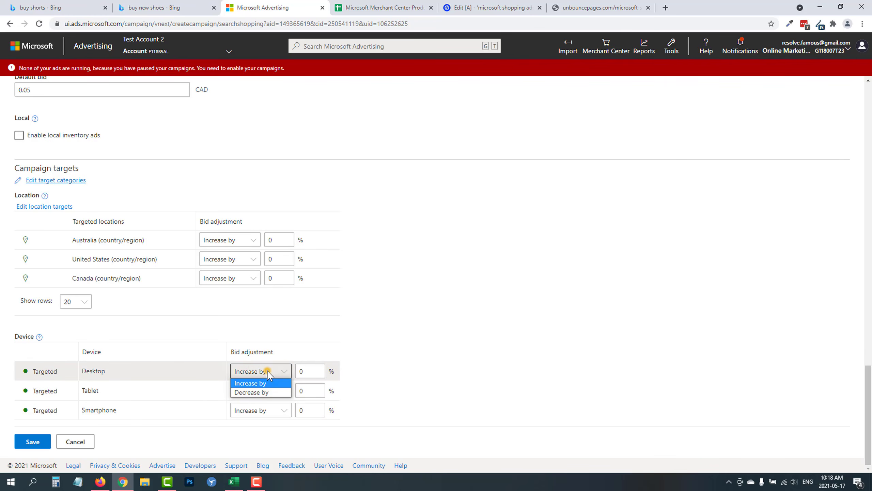
pyautogui.click(391, 319)
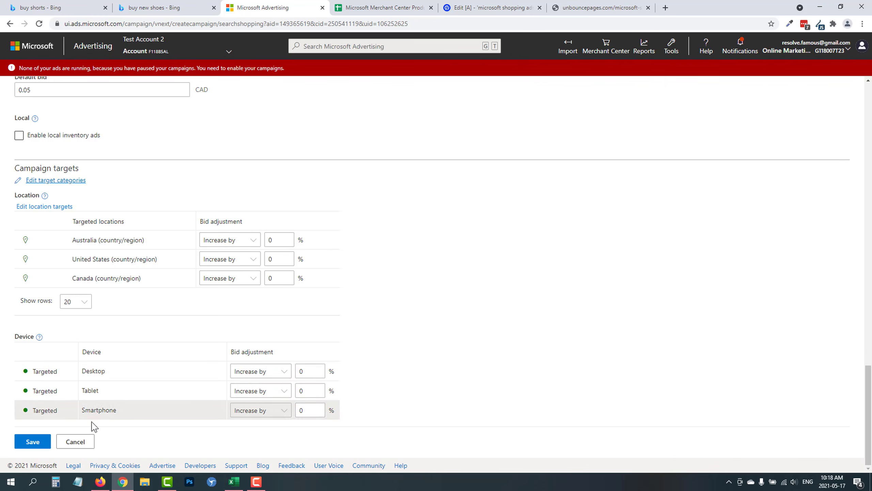
pyautogui.click(32, 442)
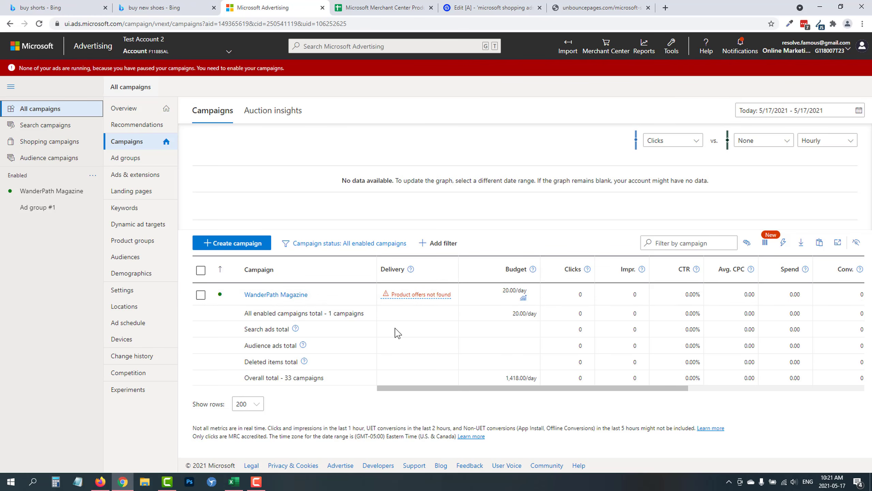
# Step: Show the ads of the WanderPath Magazine campaign and examine its product ad
pyautogui.click(136, 175)
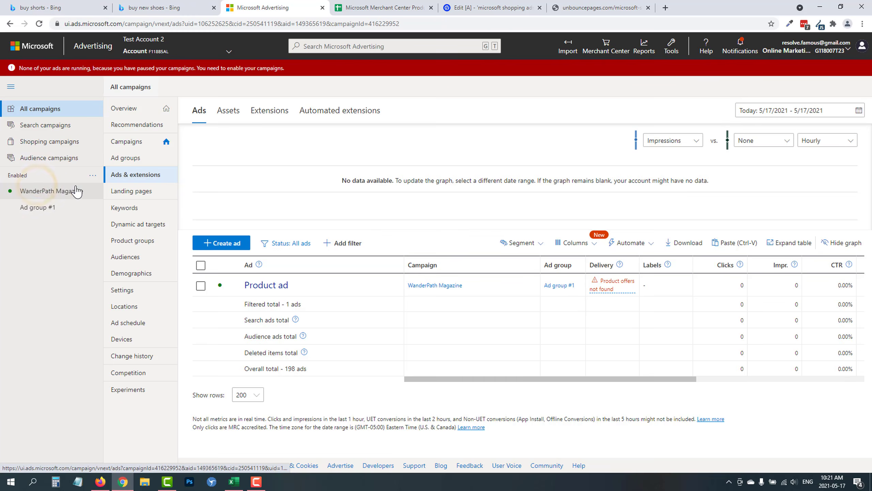
pyautogui.click(49, 191)
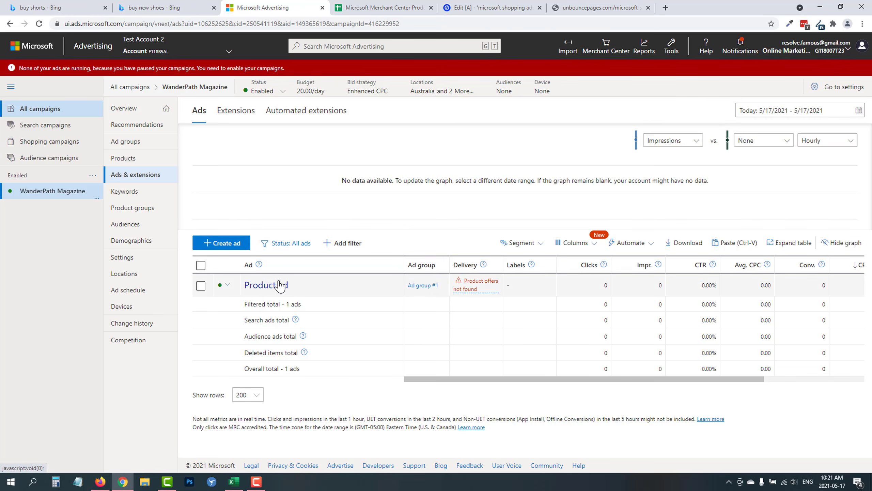
pyautogui.click(266, 292)
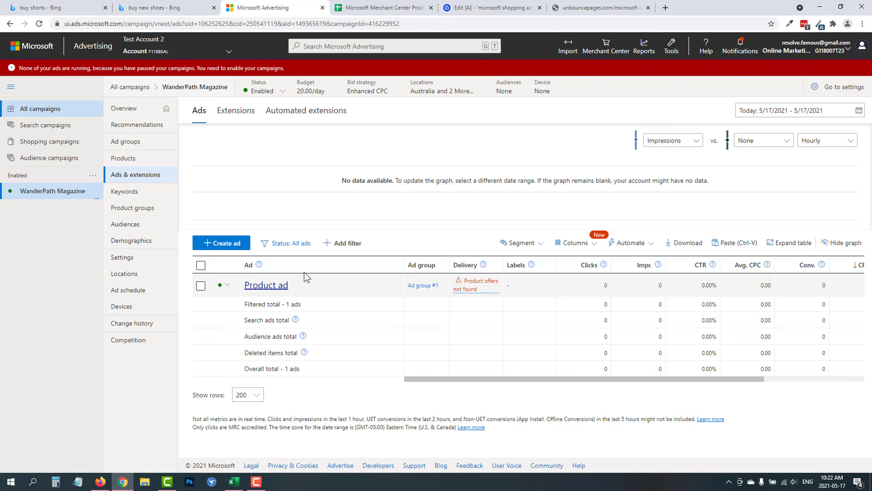
# Step: Check the campaign's negative keywords, search terms and products, and return to the shopping campaigns list
pyautogui.click(142, 192)
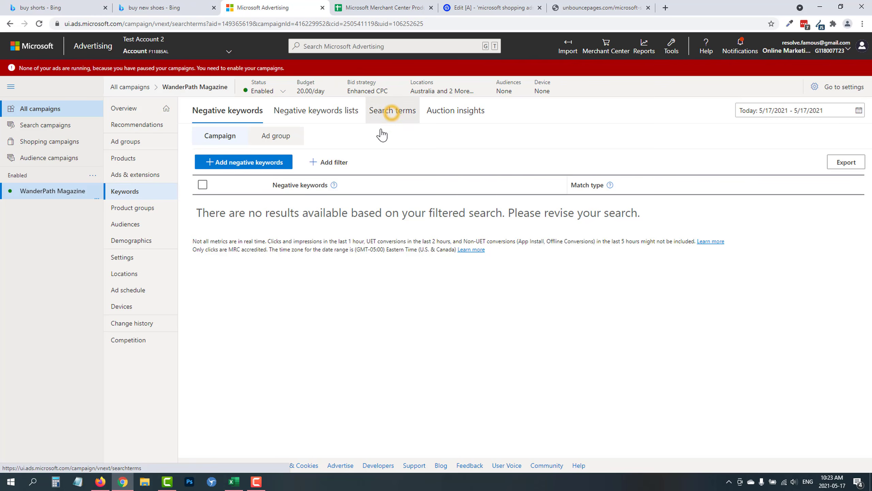
pyautogui.click(390, 112)
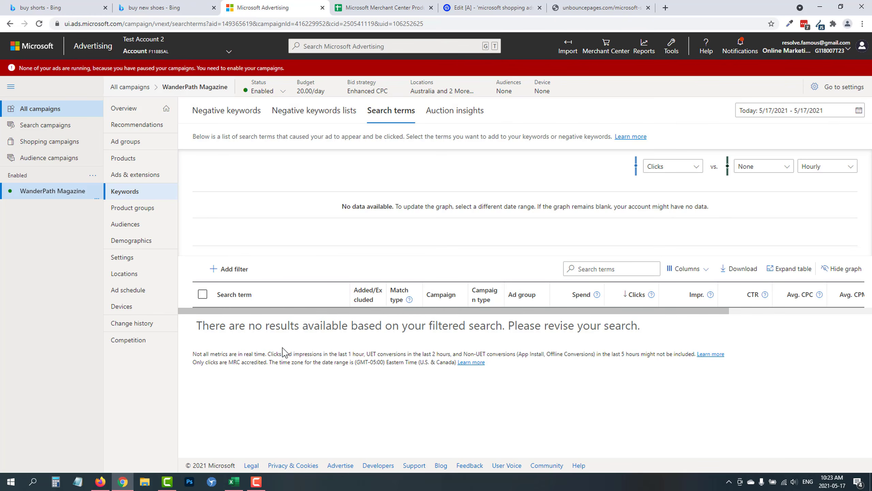
pyautogui.click(206, 112)
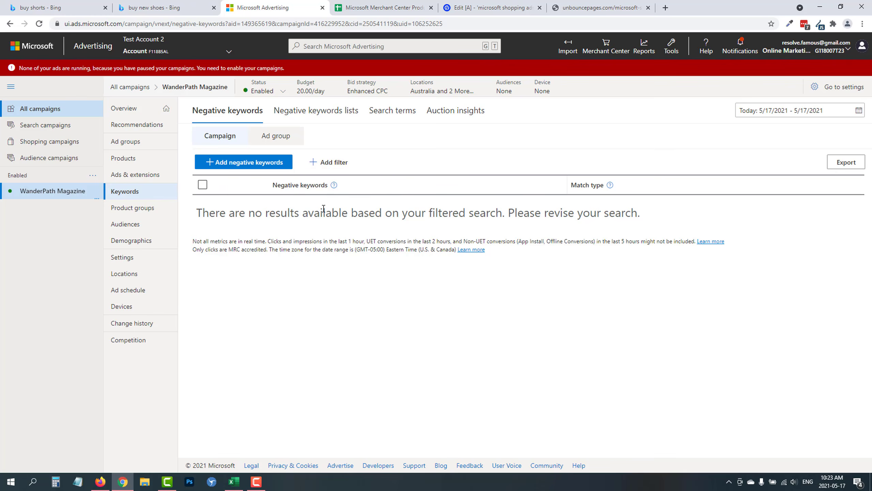
pyautogui.click(141, 160)
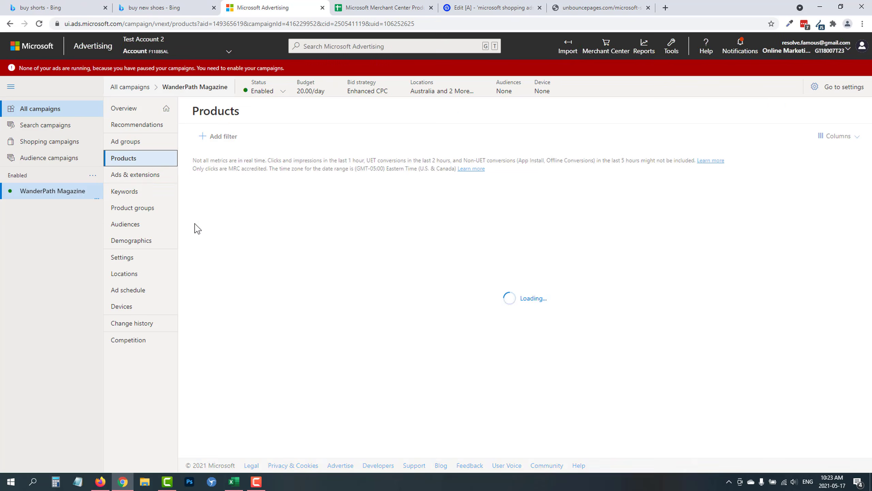
pyautogui.click(43, 140)
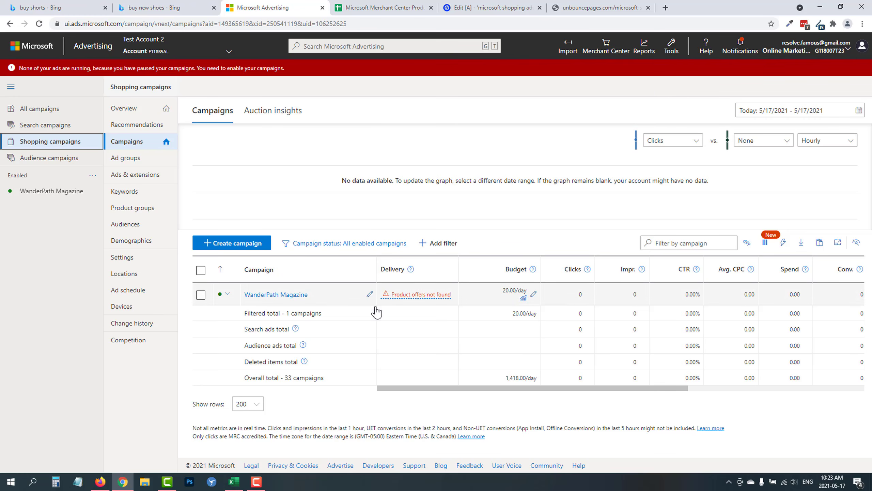
# Step: Switch to YouTube in a new browser tab and search for the tutorial author's channel
pyautogui.click(665, 7)
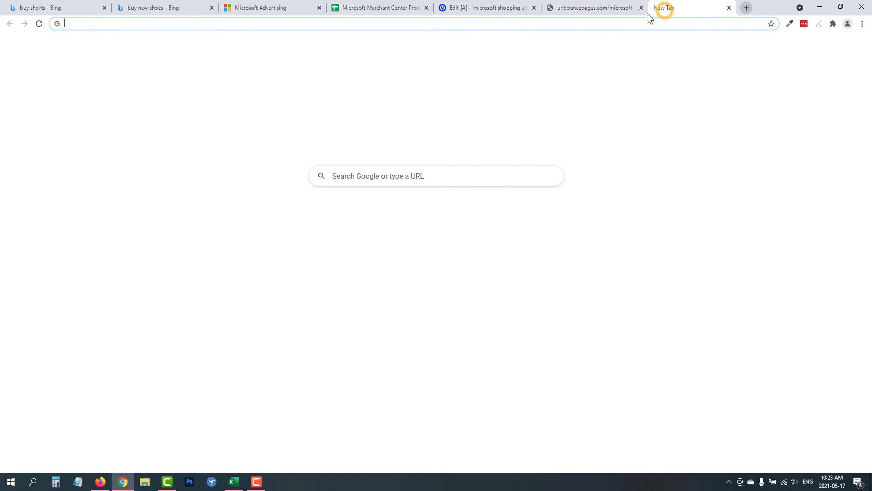
pyautogui.write('yout')
pyautogui.press('Return')
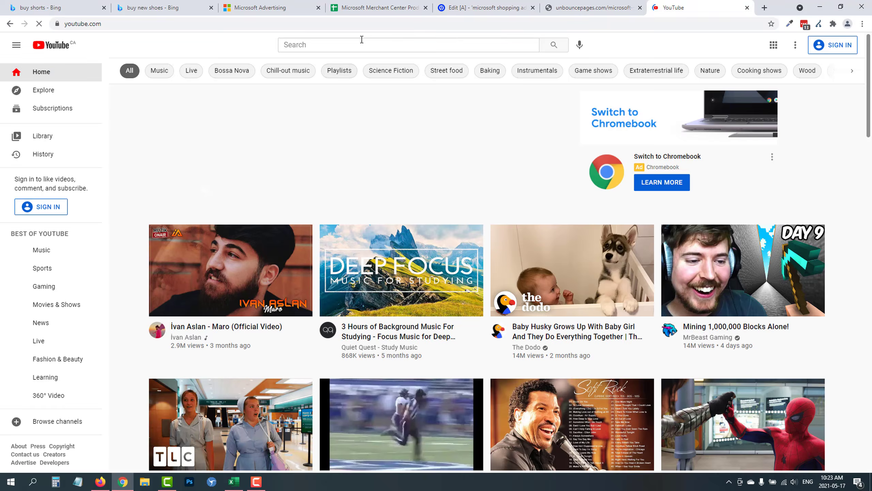
pyautogui.click(353, 45)
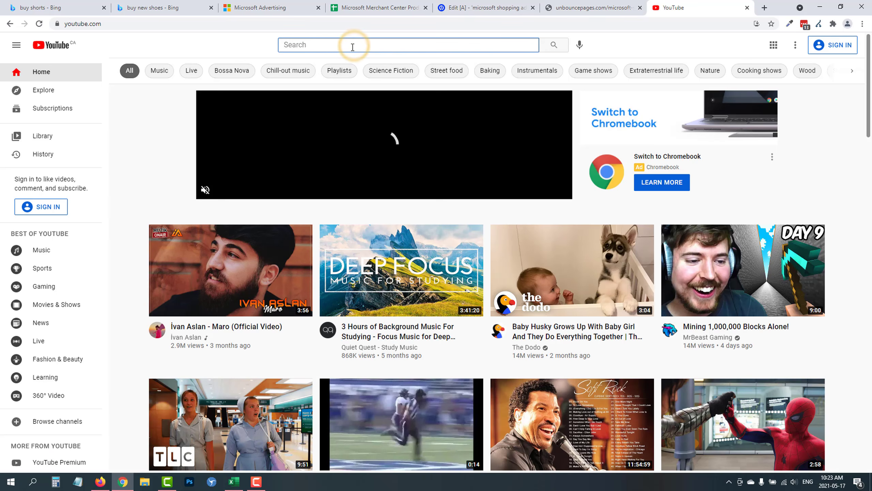
pyautogui.write('ivan mana')
pyautogui.press('Return')
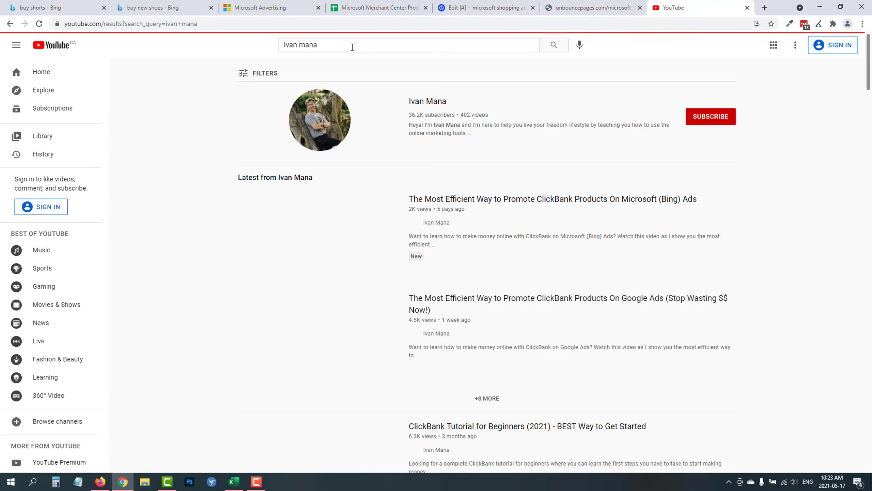
# Step: Browse the uploaded videos on the author's YouTube channel, and switch back to the shopping campaigns in Microsoft Advertising
pyautogui.click(433, 104)
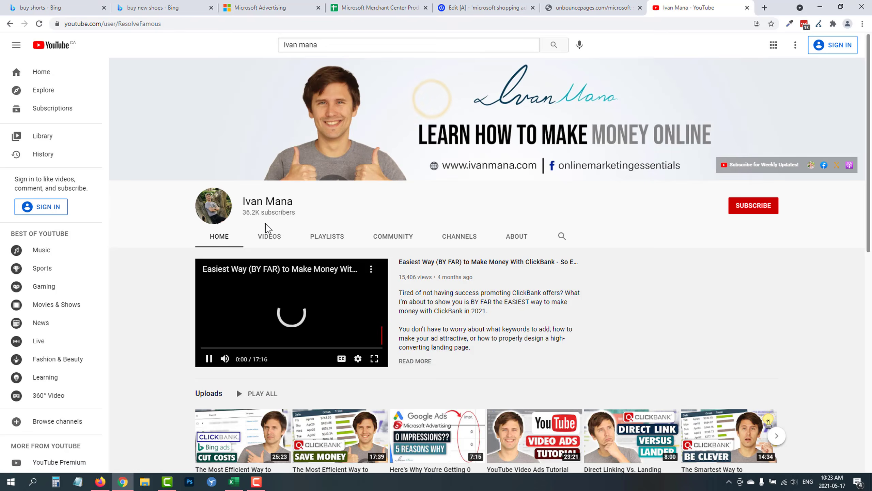
pyautogui.click(269, 236)
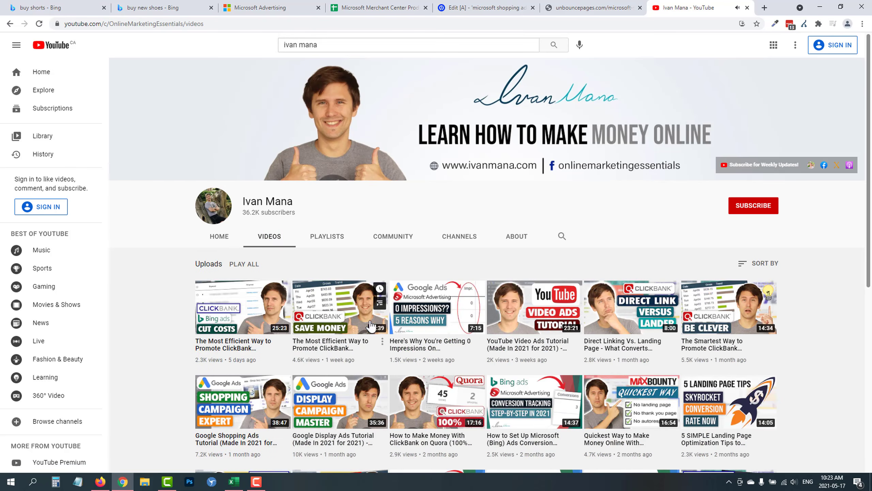
pyautogui.scroll(-3, 370, 324)
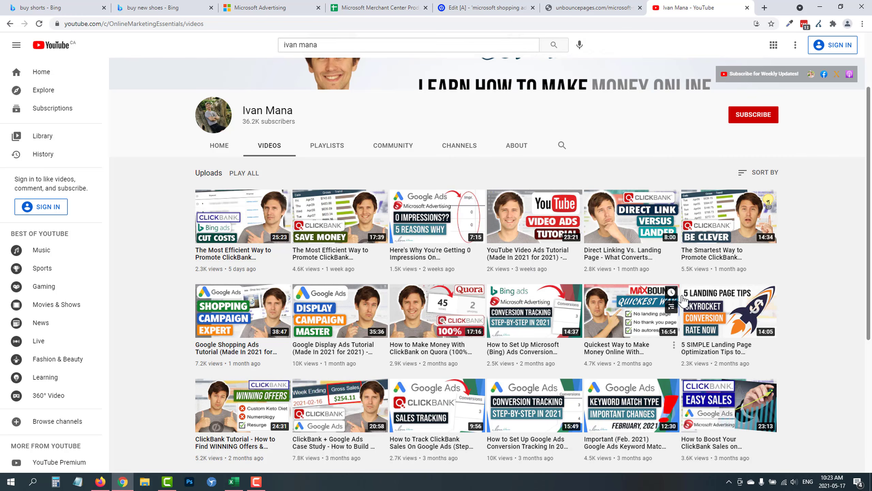
pyautogui.scroll(3, 790, 342)
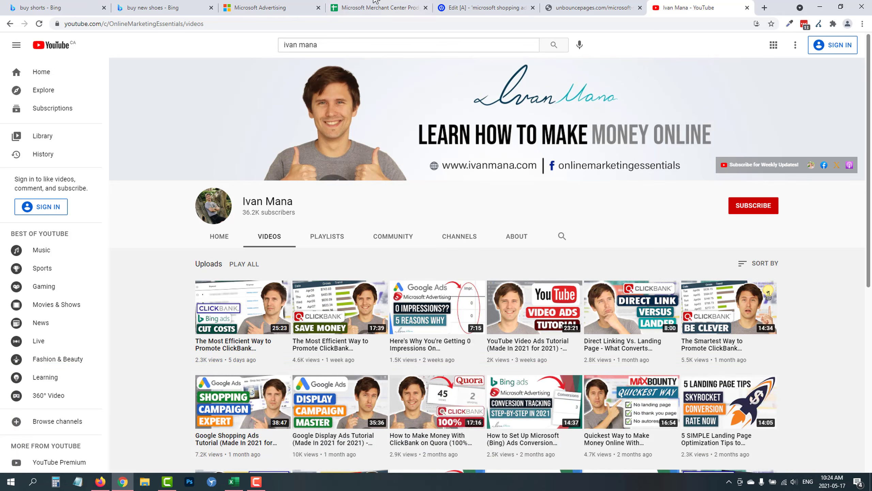
pyautogui.click(271, 8)
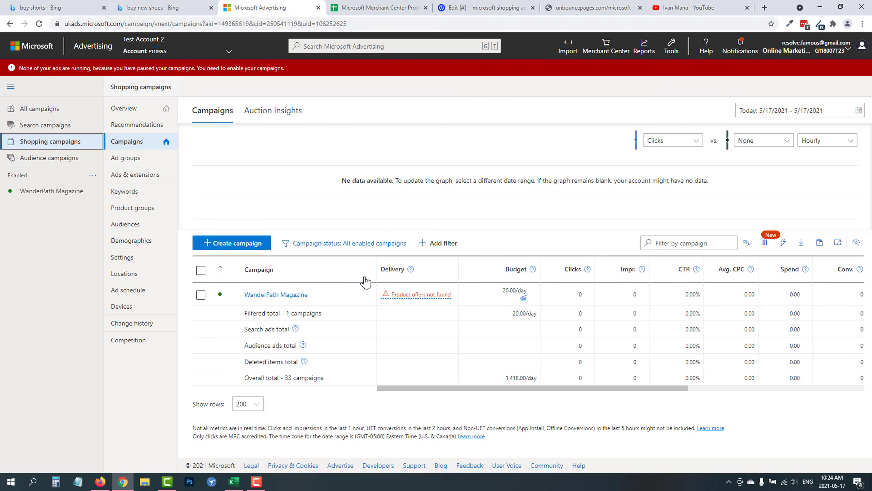